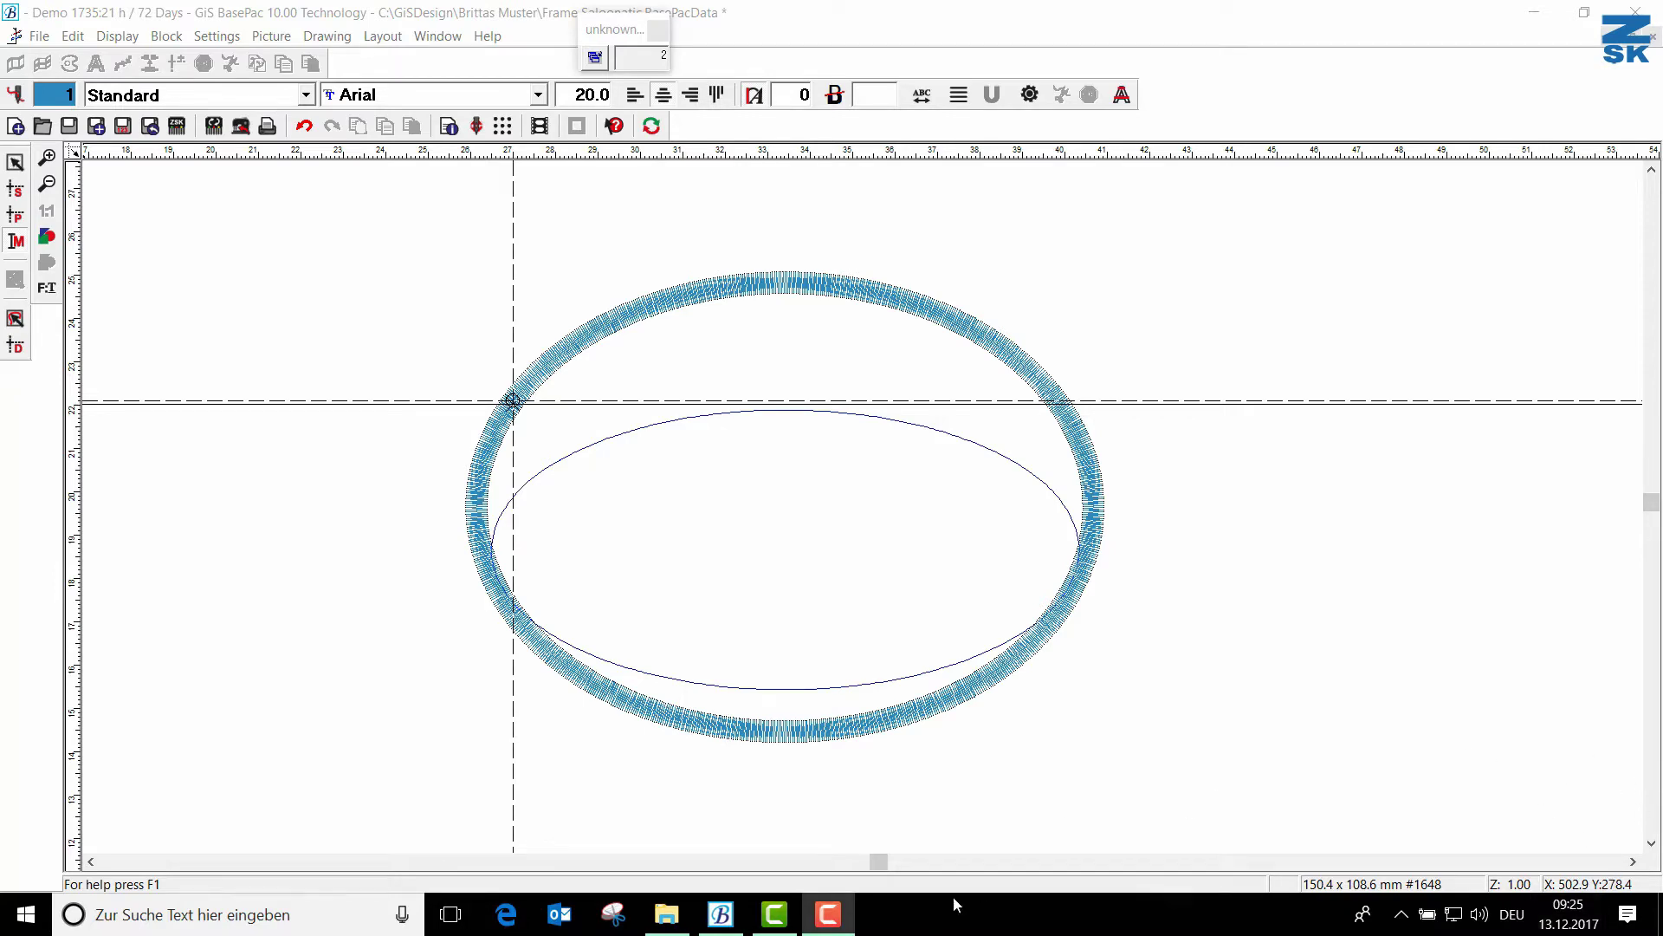
Step: Preview the CoventryGardenNF.ttf font file in the FONTS folder and look over the font files stored with it
mouse_move(668, 916)
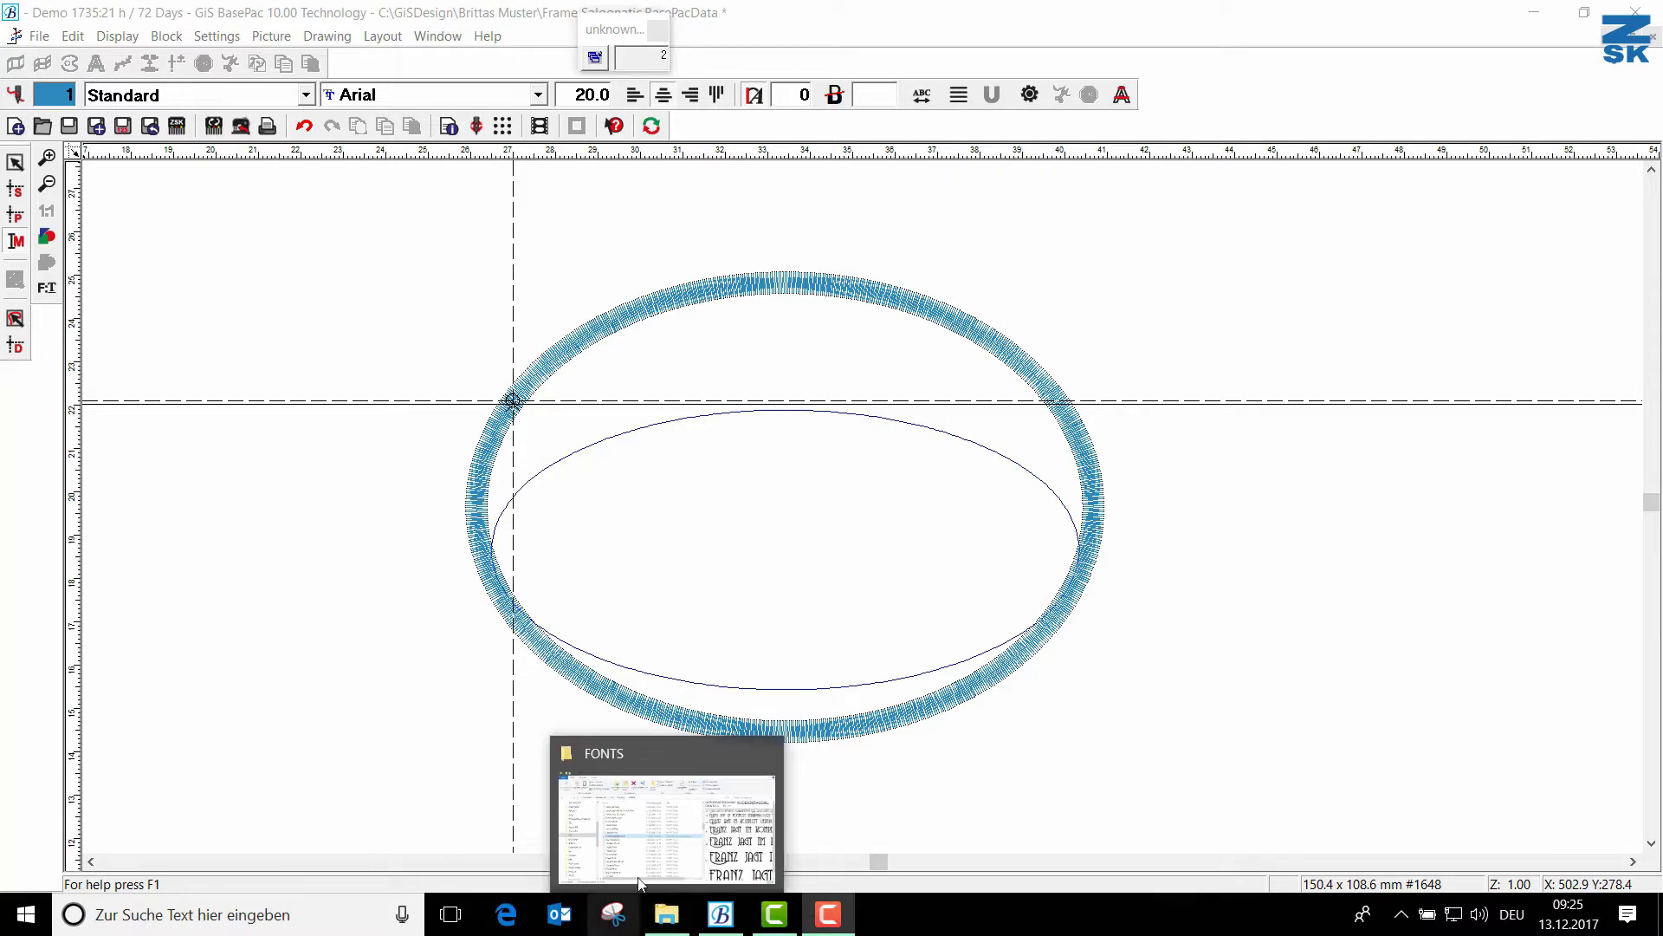
left_click(671, 916)
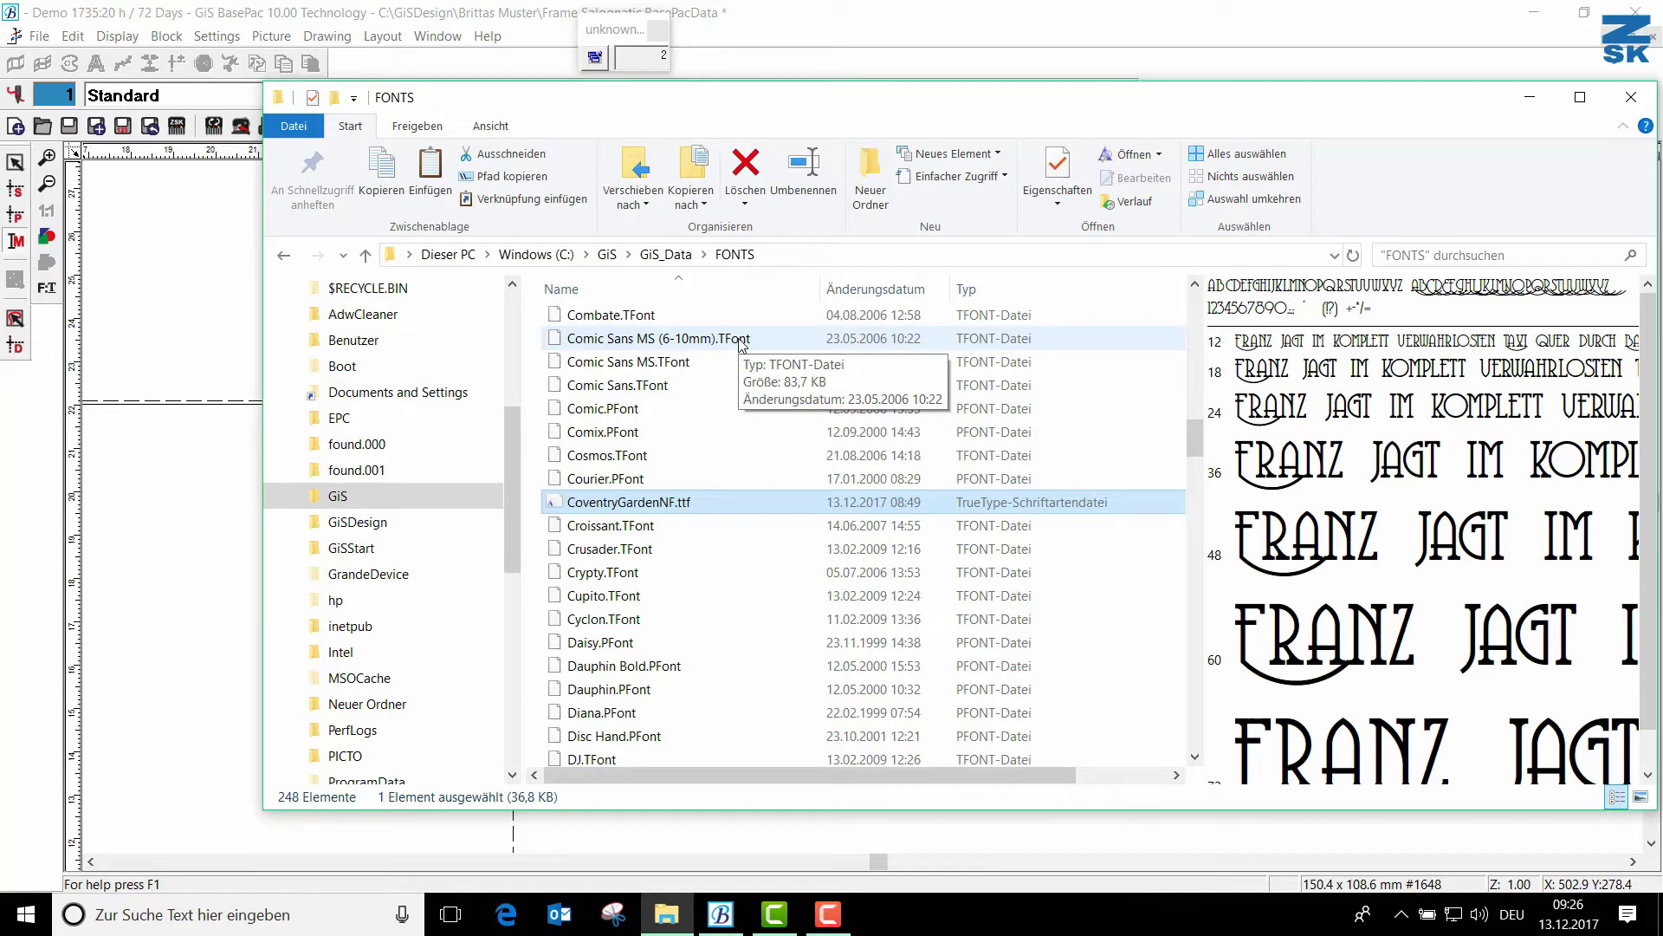
double_click(597, 504)
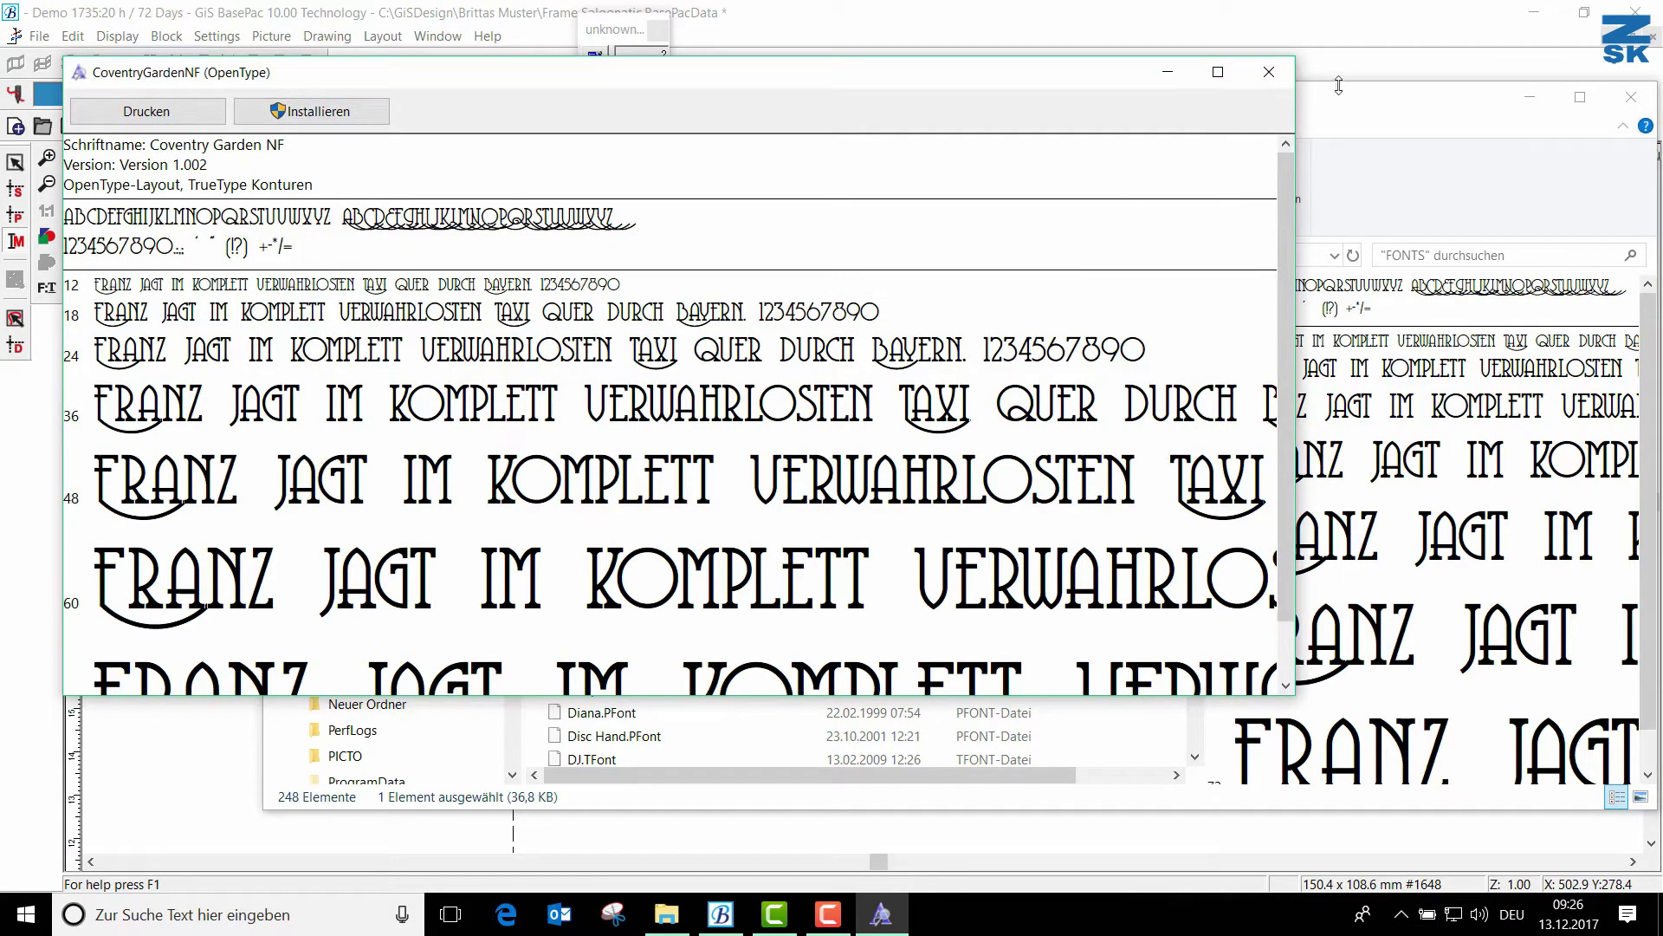
left_click(1269, 71)
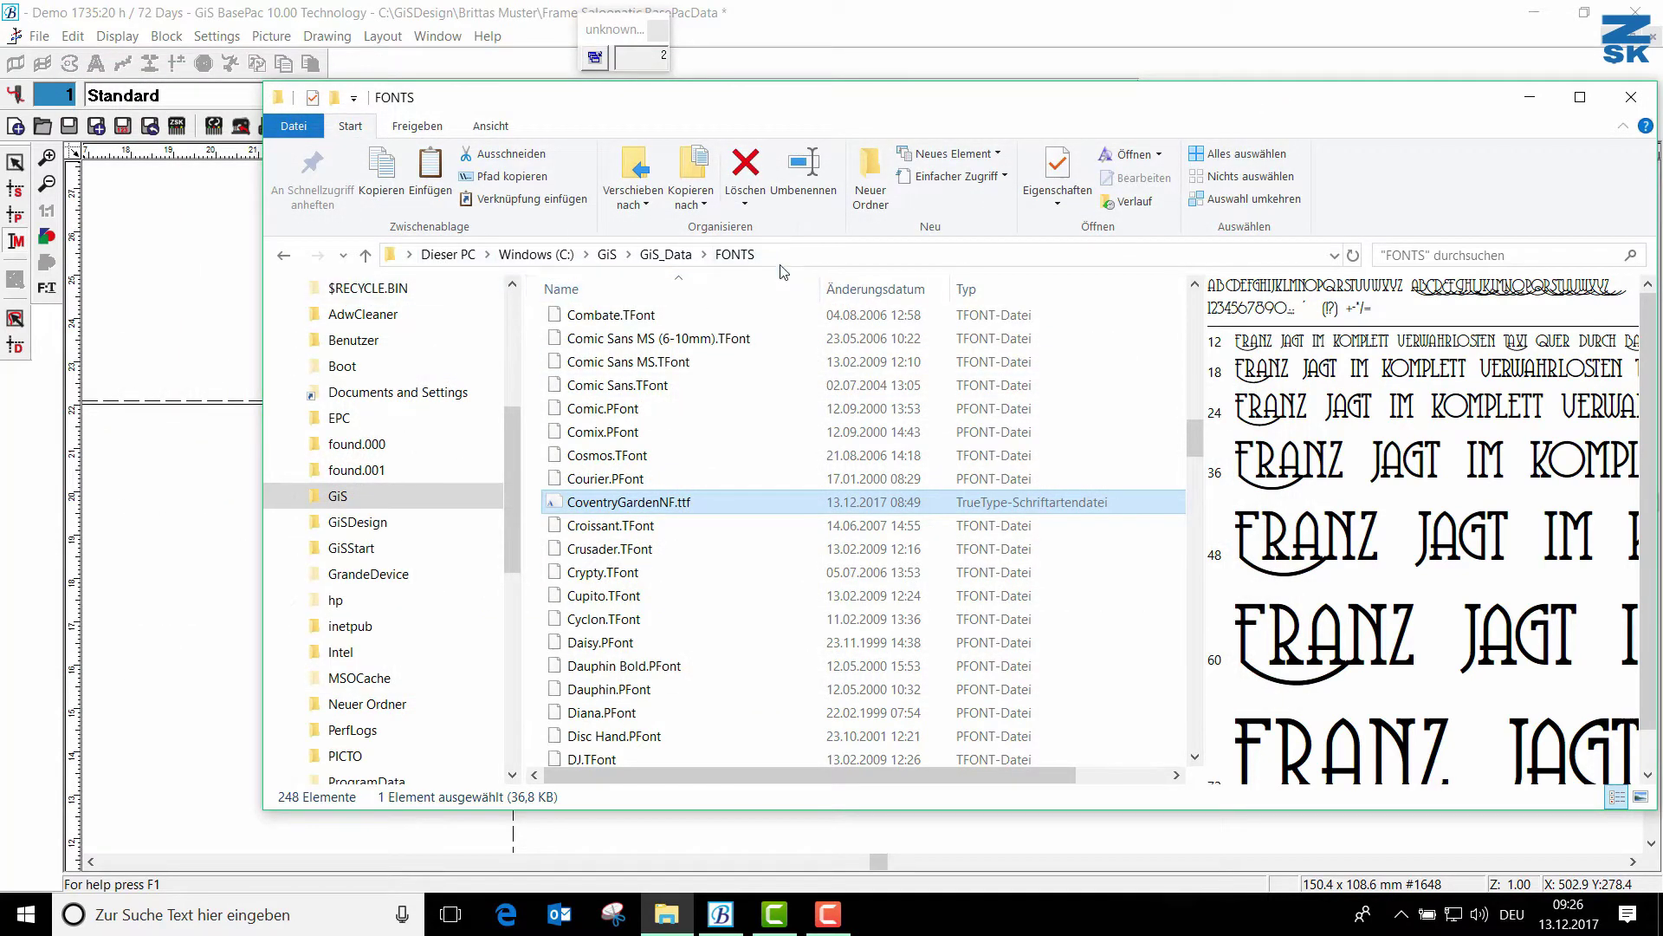
scroll(758, 511, "down", 2)
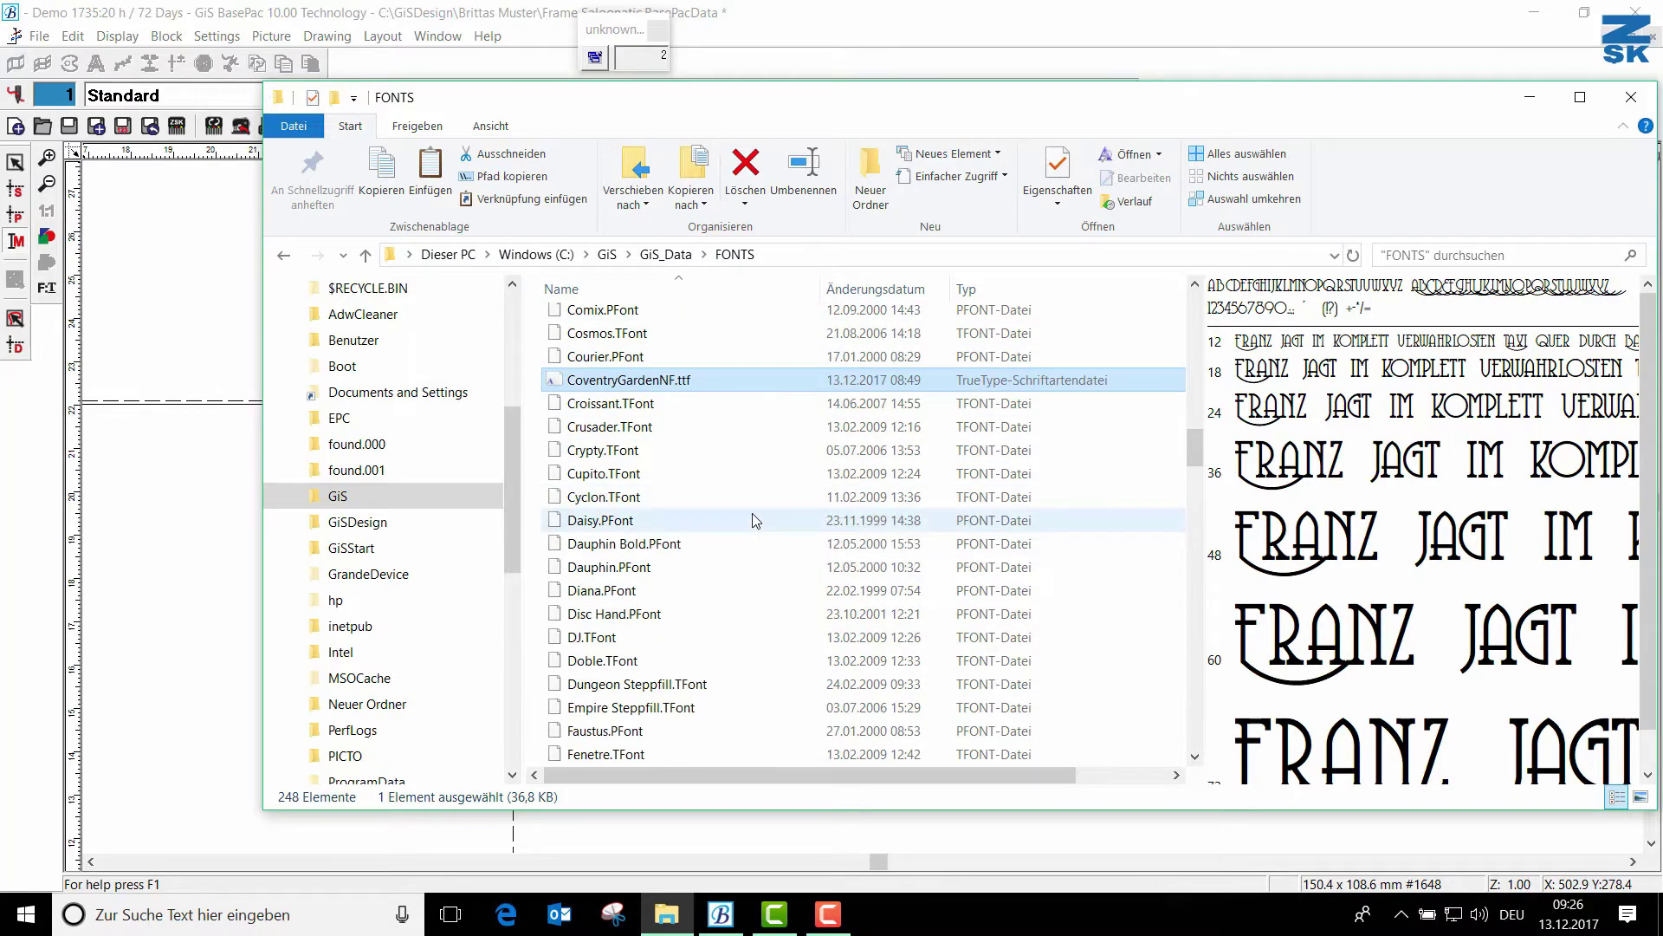
scroll(755, 519, "down", 3)
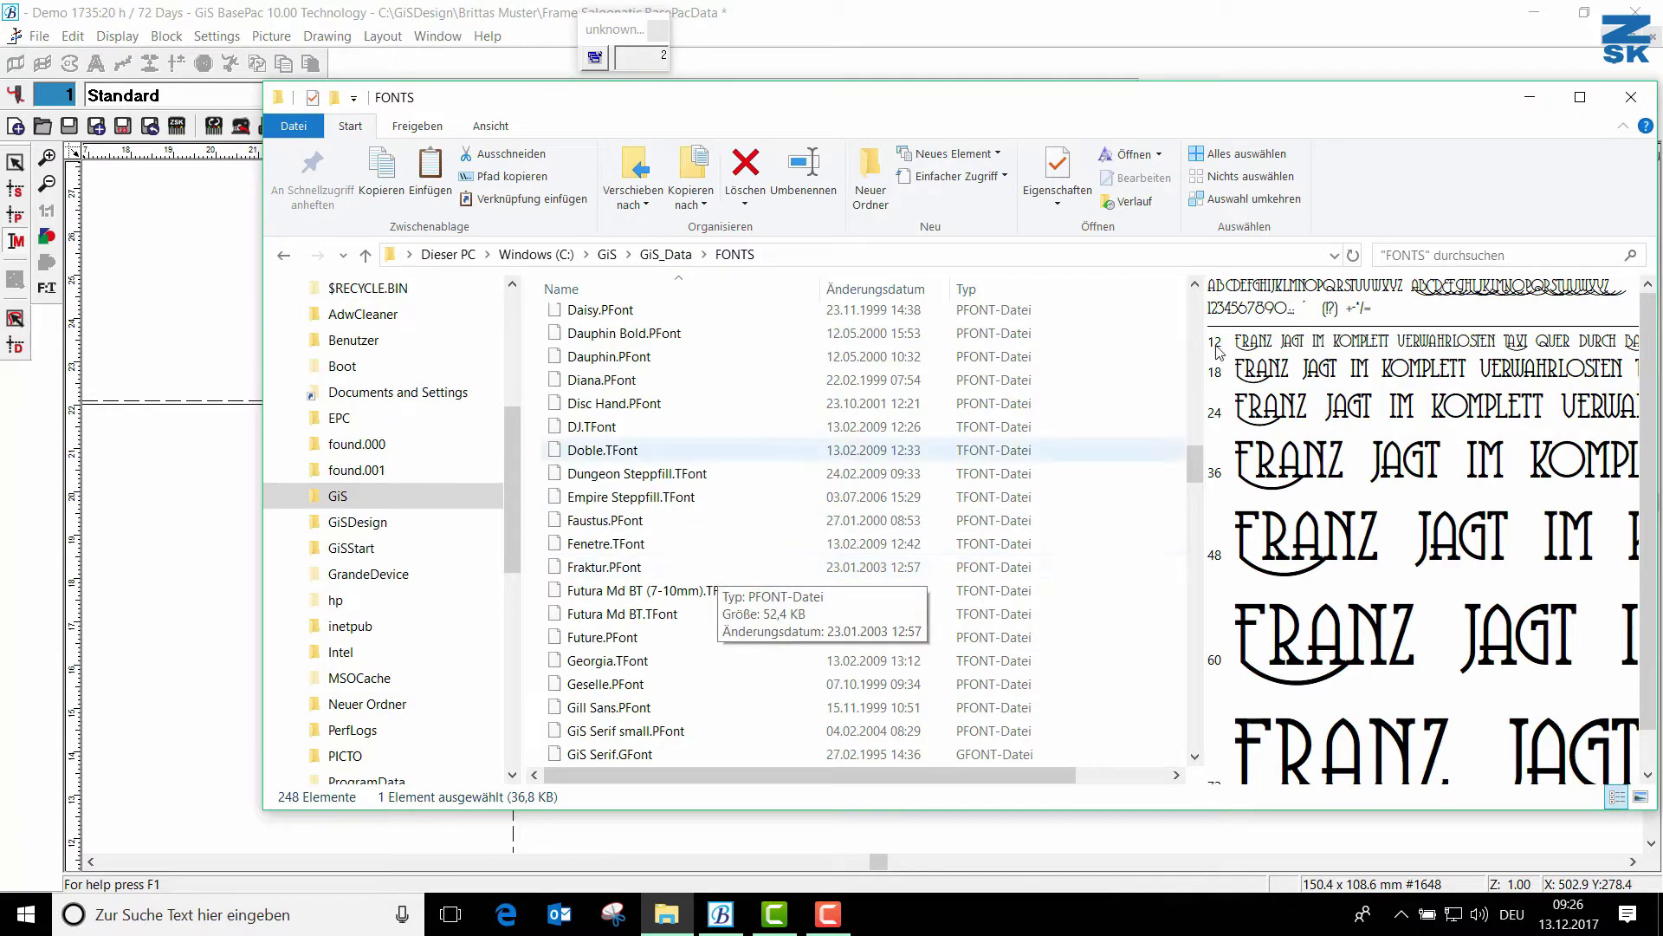
left_click(1530, 97)
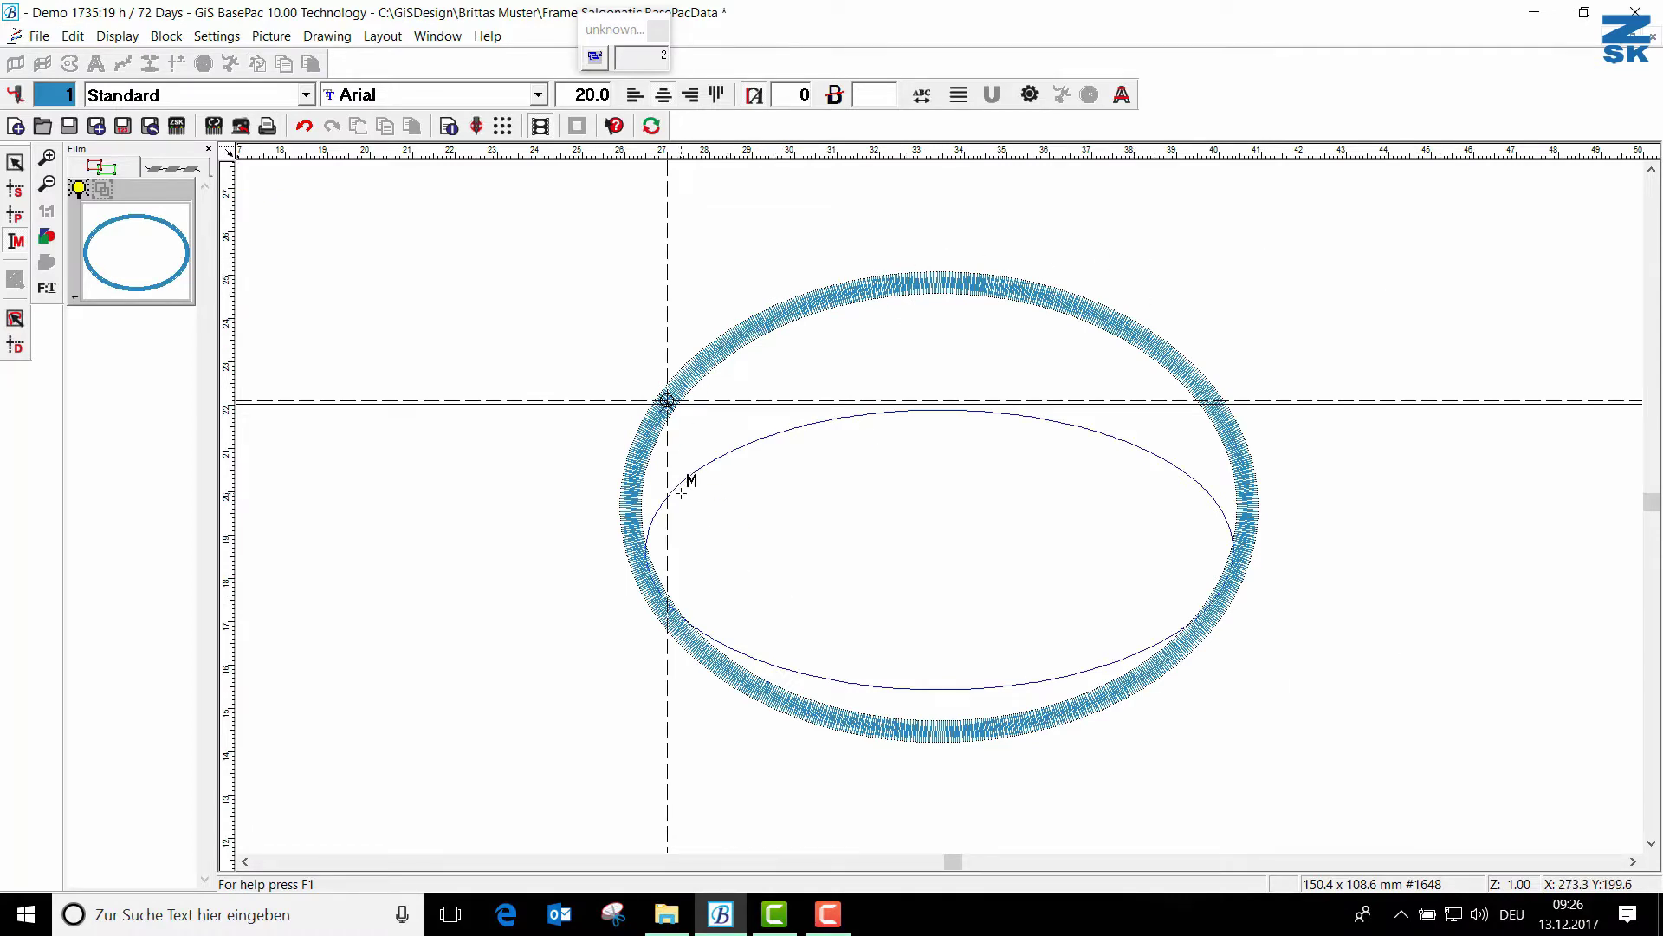
Step: In Font Management, start a Windows TrueType font conversion and select Coventry Garden NF
left_click(40, 37)
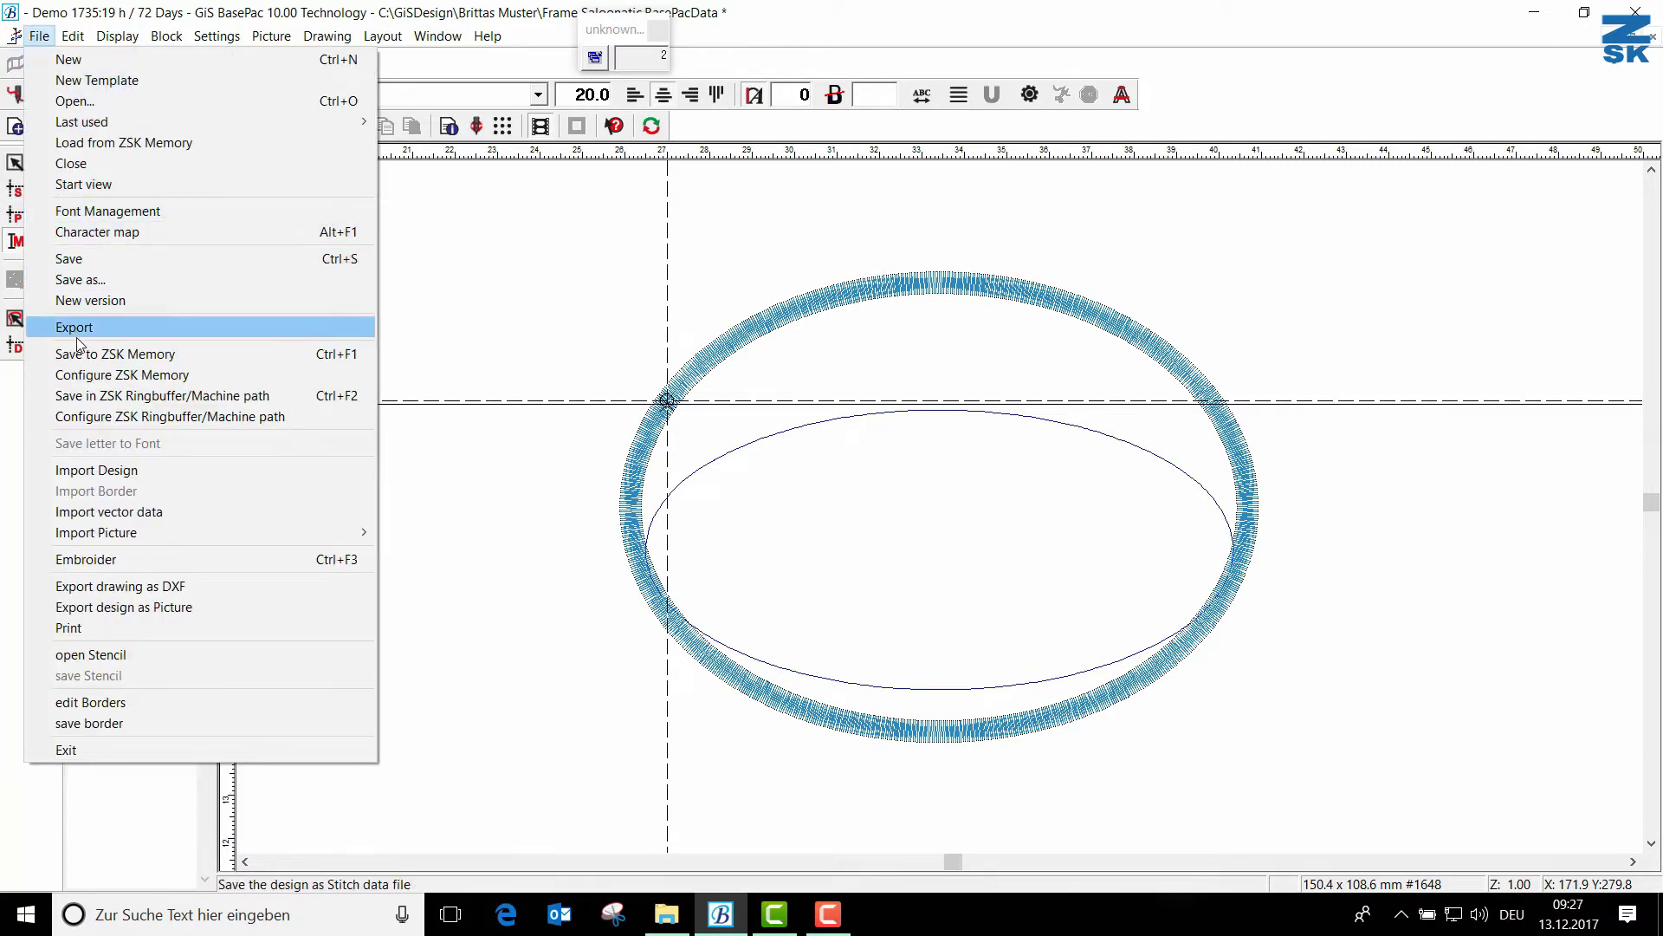
left_click(109, 212)
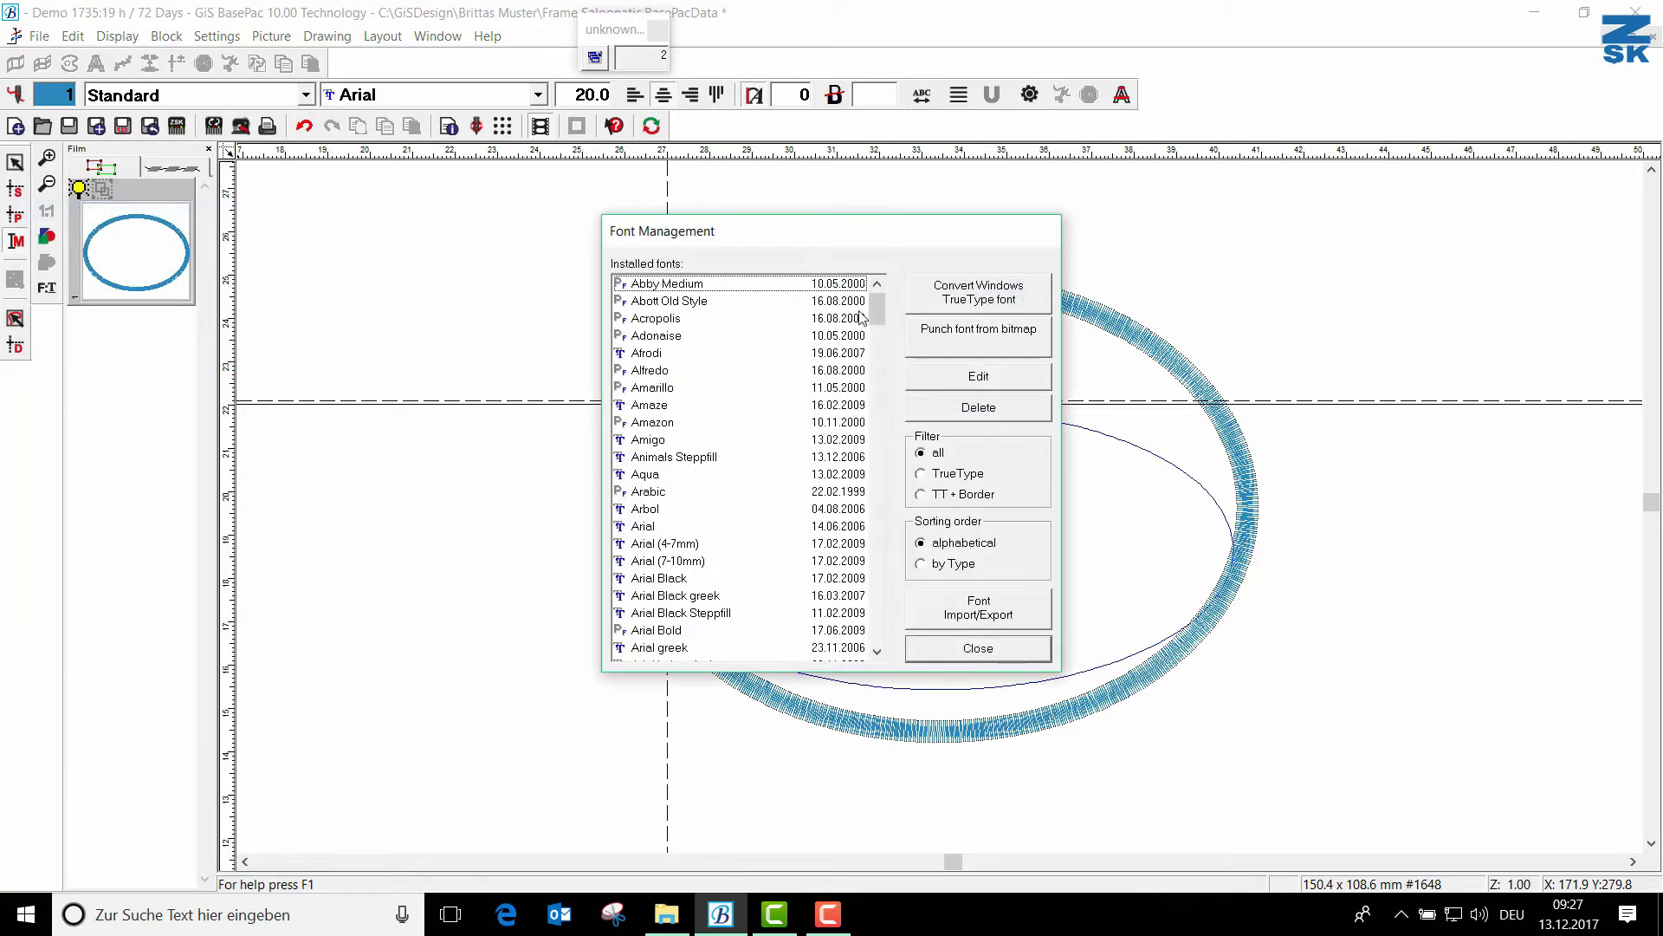
left_click_drag(878, 319, 885, 443)
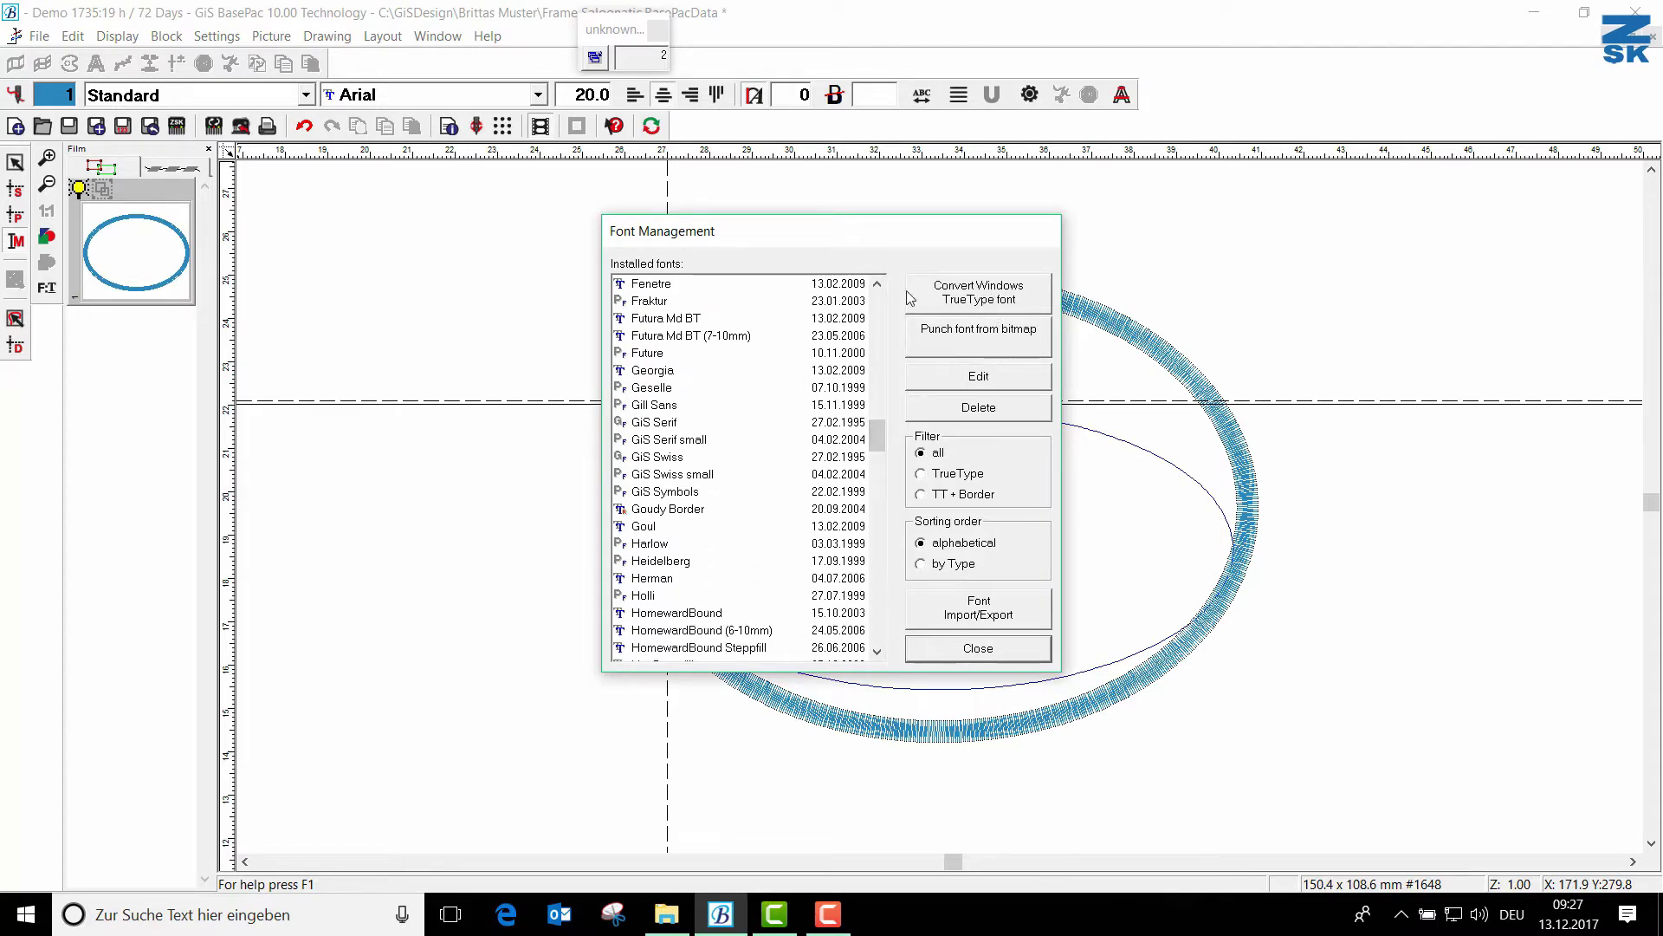
left_click(1009, 297)
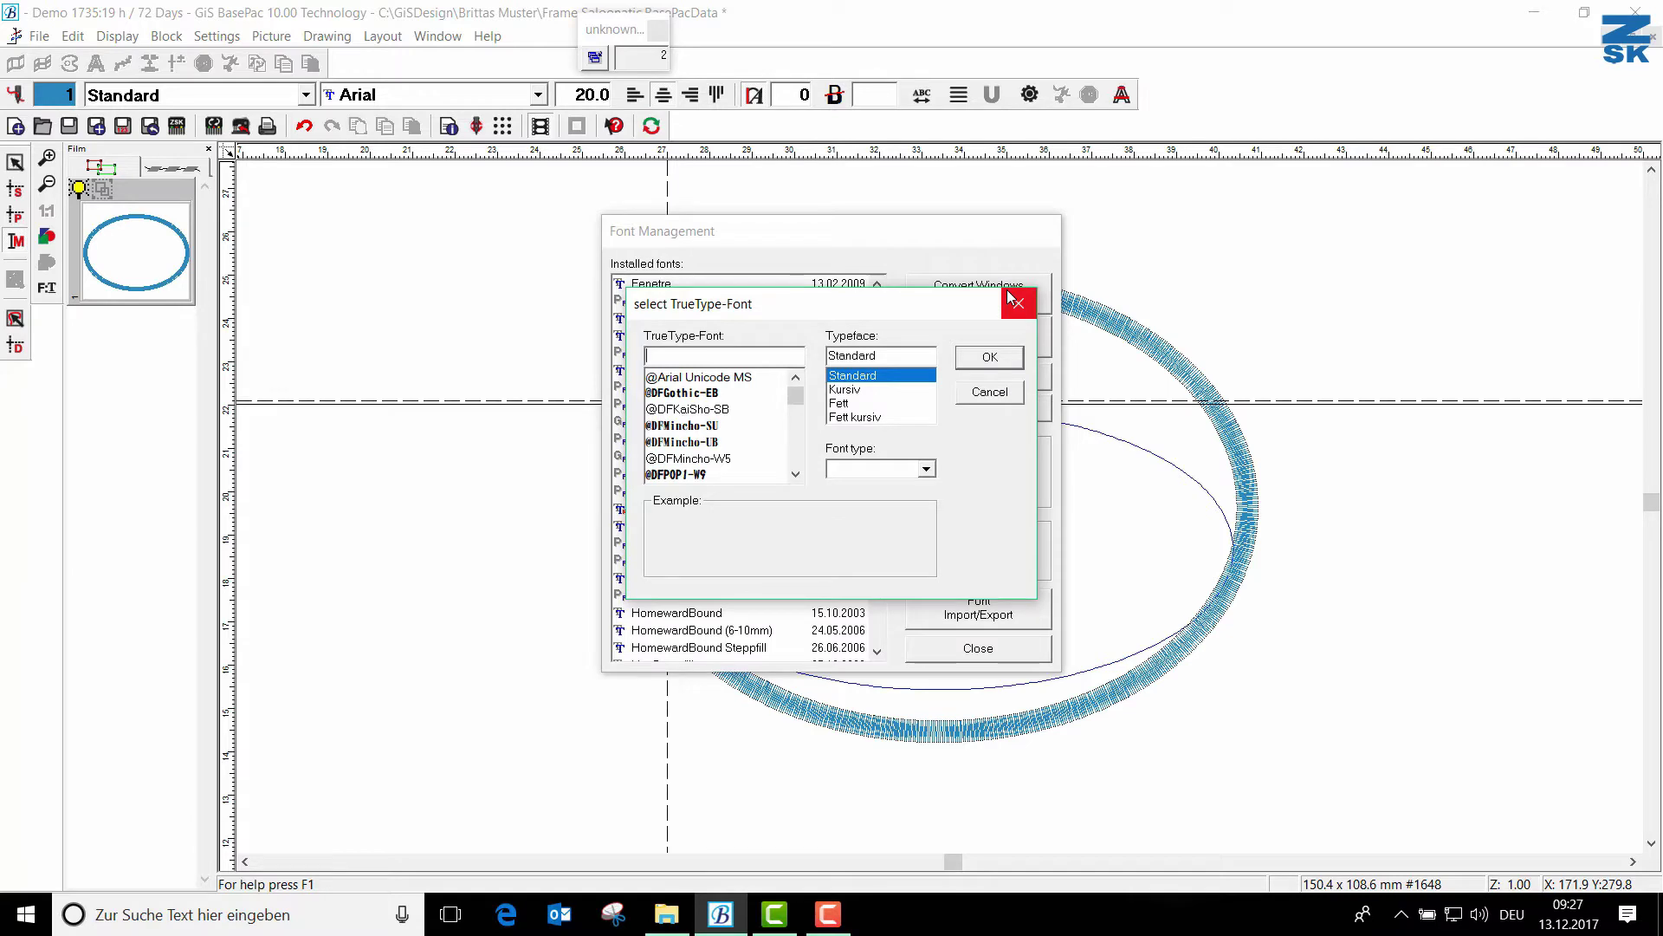
left_click_drag(793, 395, 796, 410)
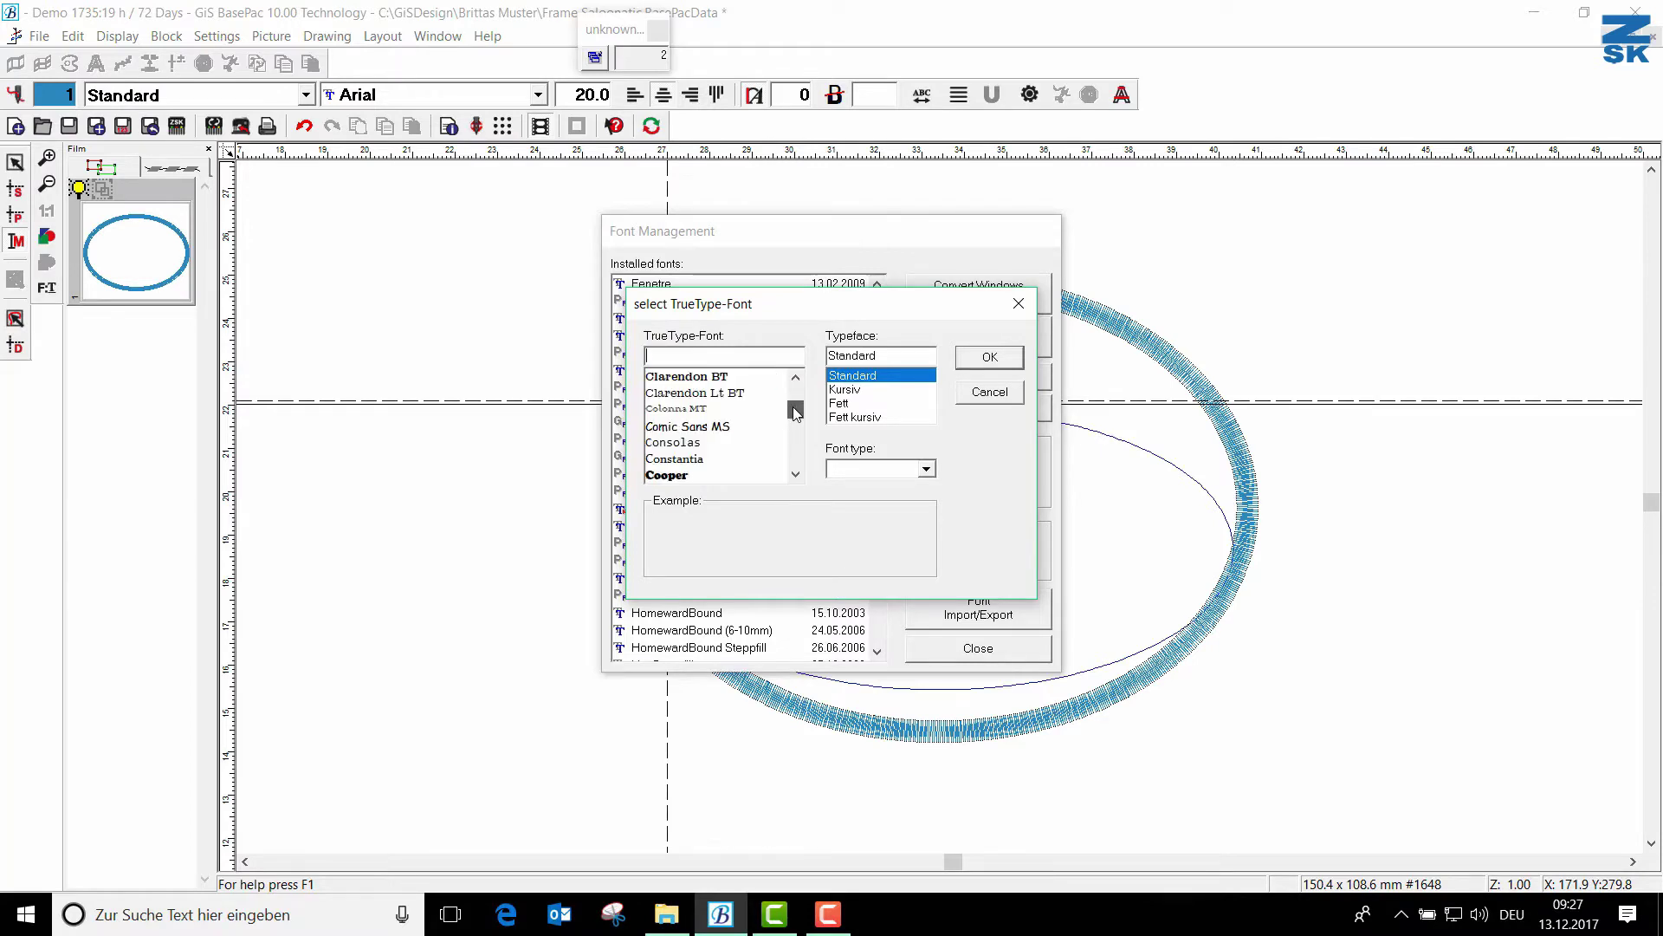
scroll(745, 435, "down", 3)
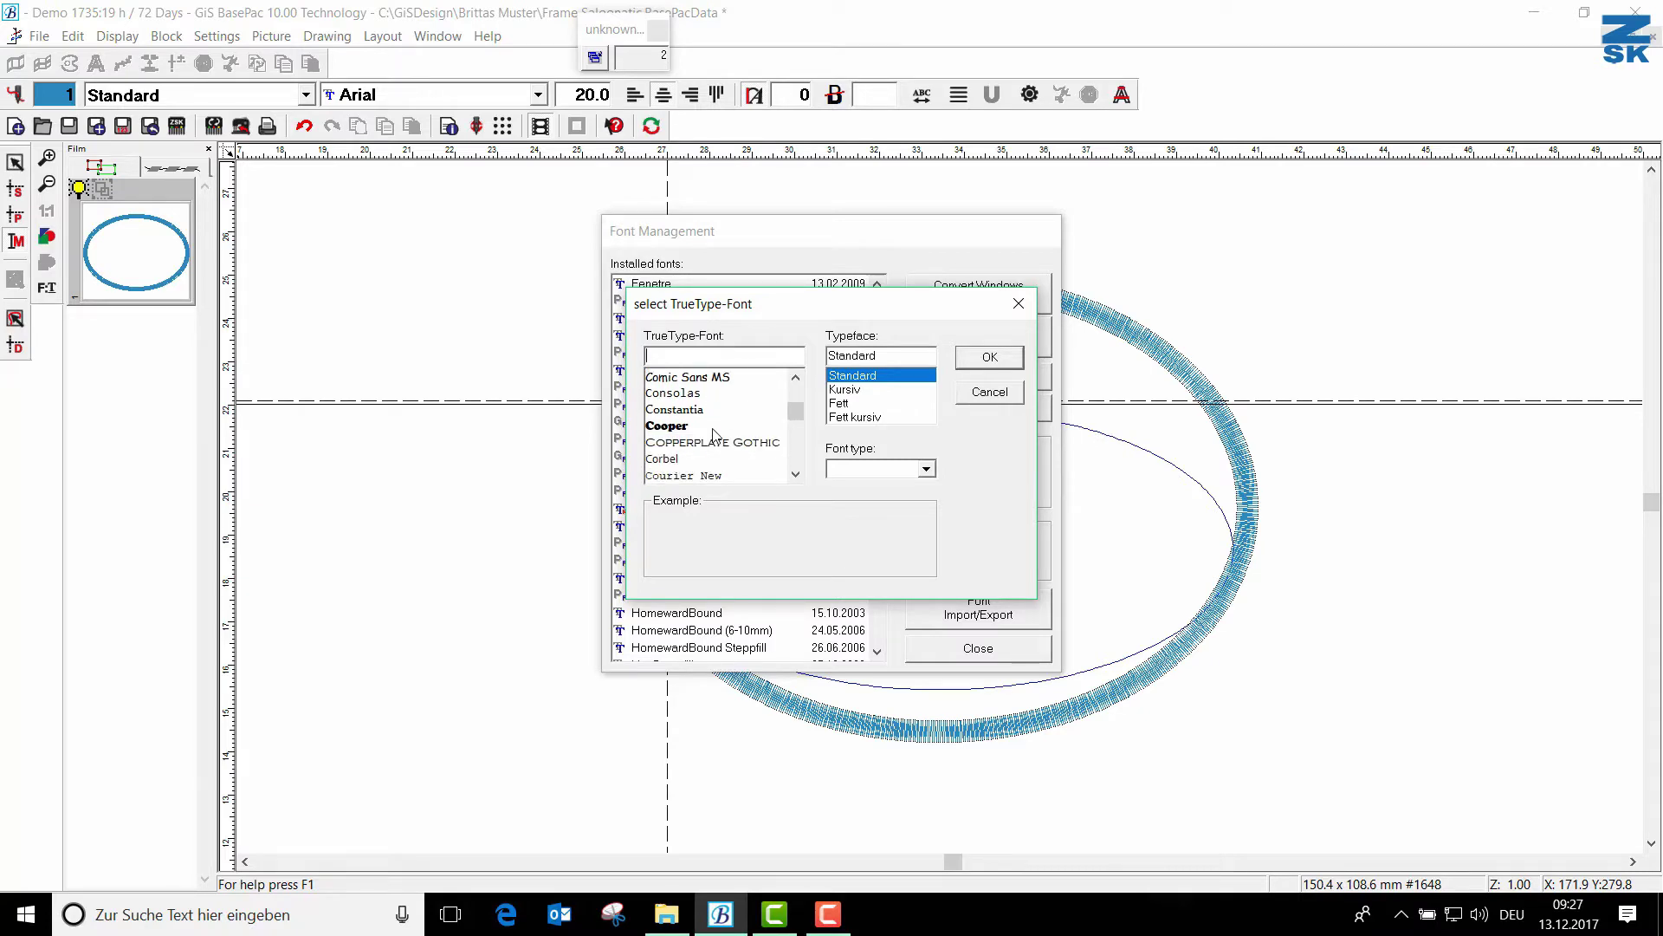
scroll(713, 430, "down", 3)
left_click(710, 441)
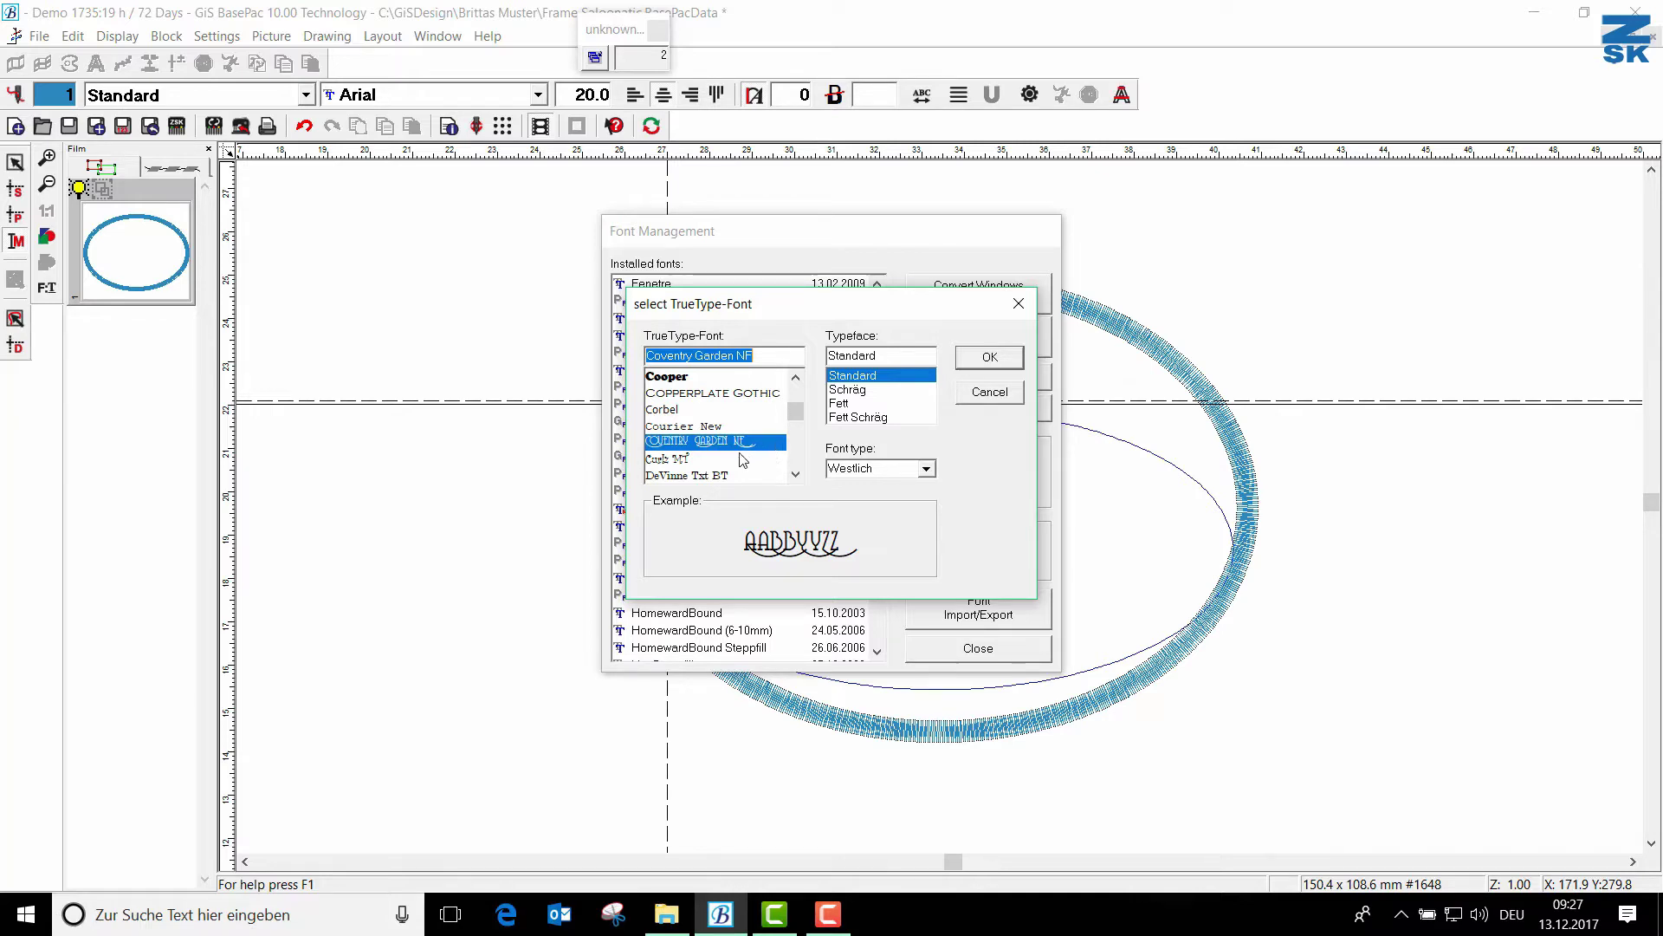
Step: Name the new font Coventry Garden and convert it
left_click(989, 358)
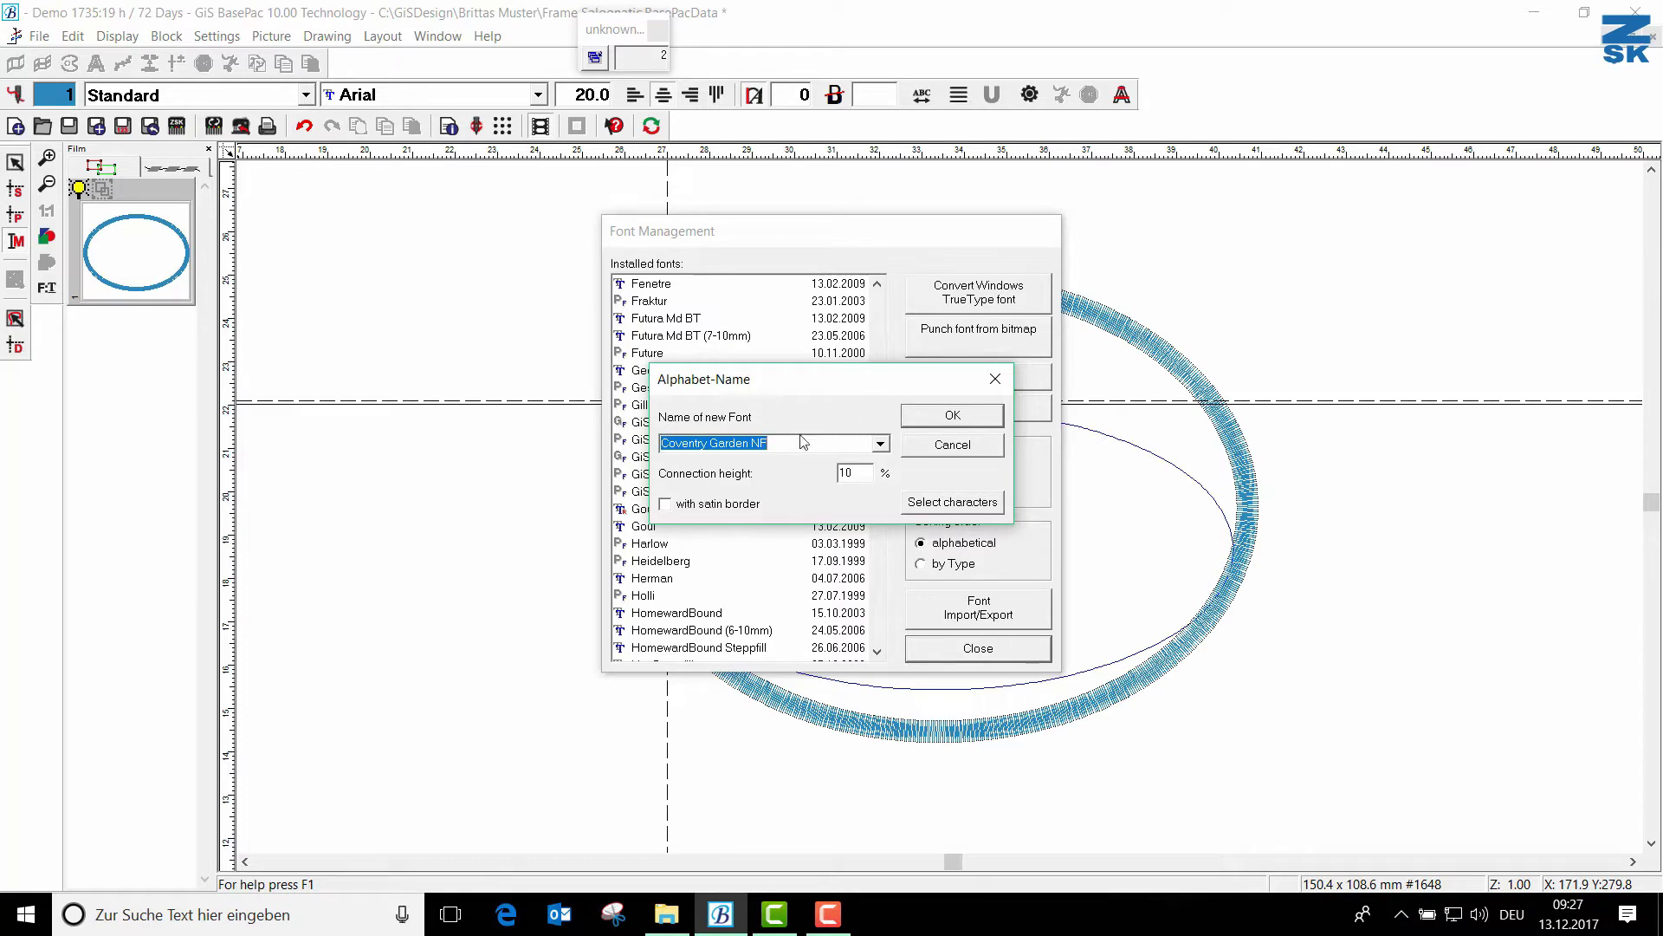
left_click(772, 447)
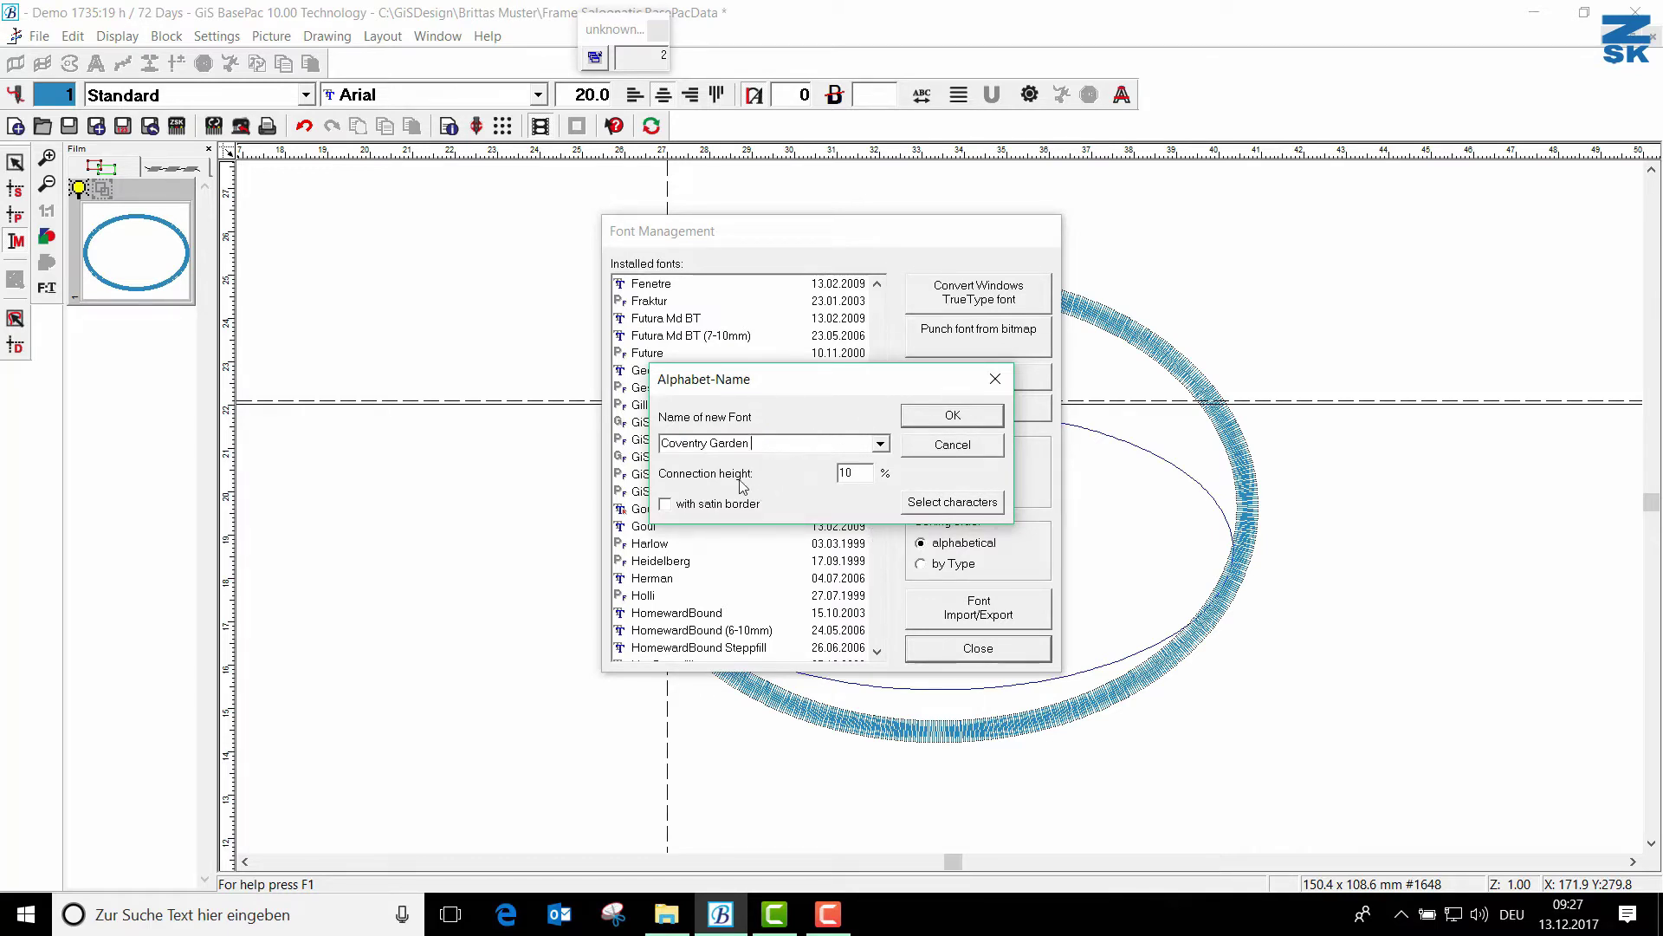
left_click(944, 422)
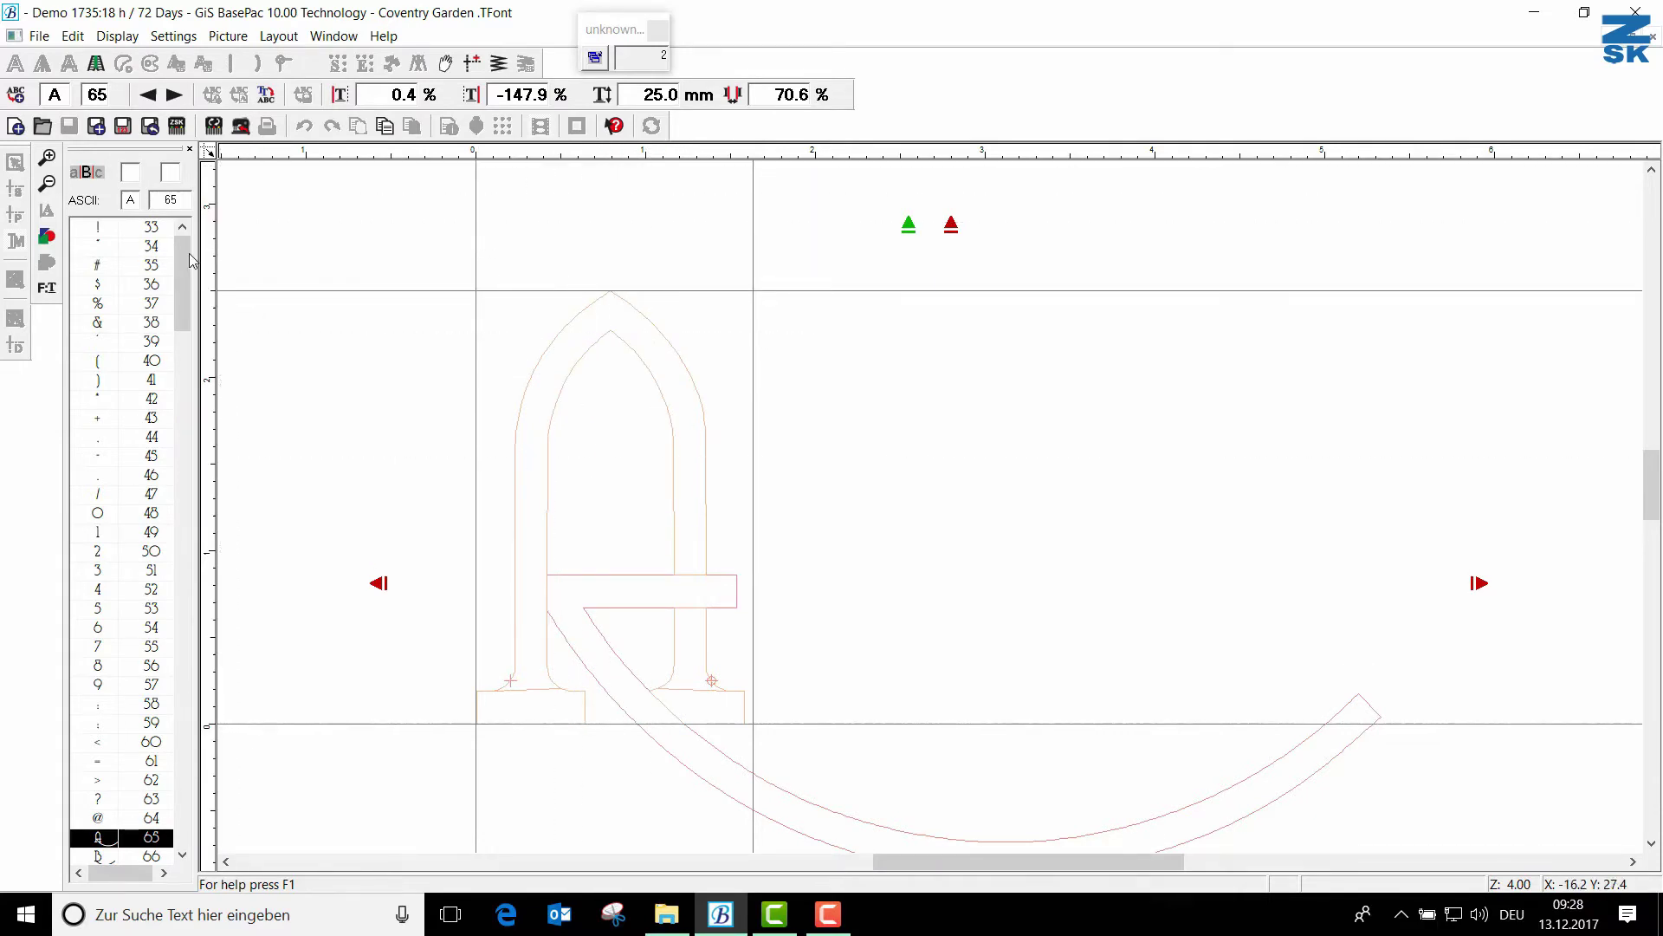
Step: Examine converted characters such as the percent sign and comma, and look through the swash capitals in the character list
left_click(102, 304)
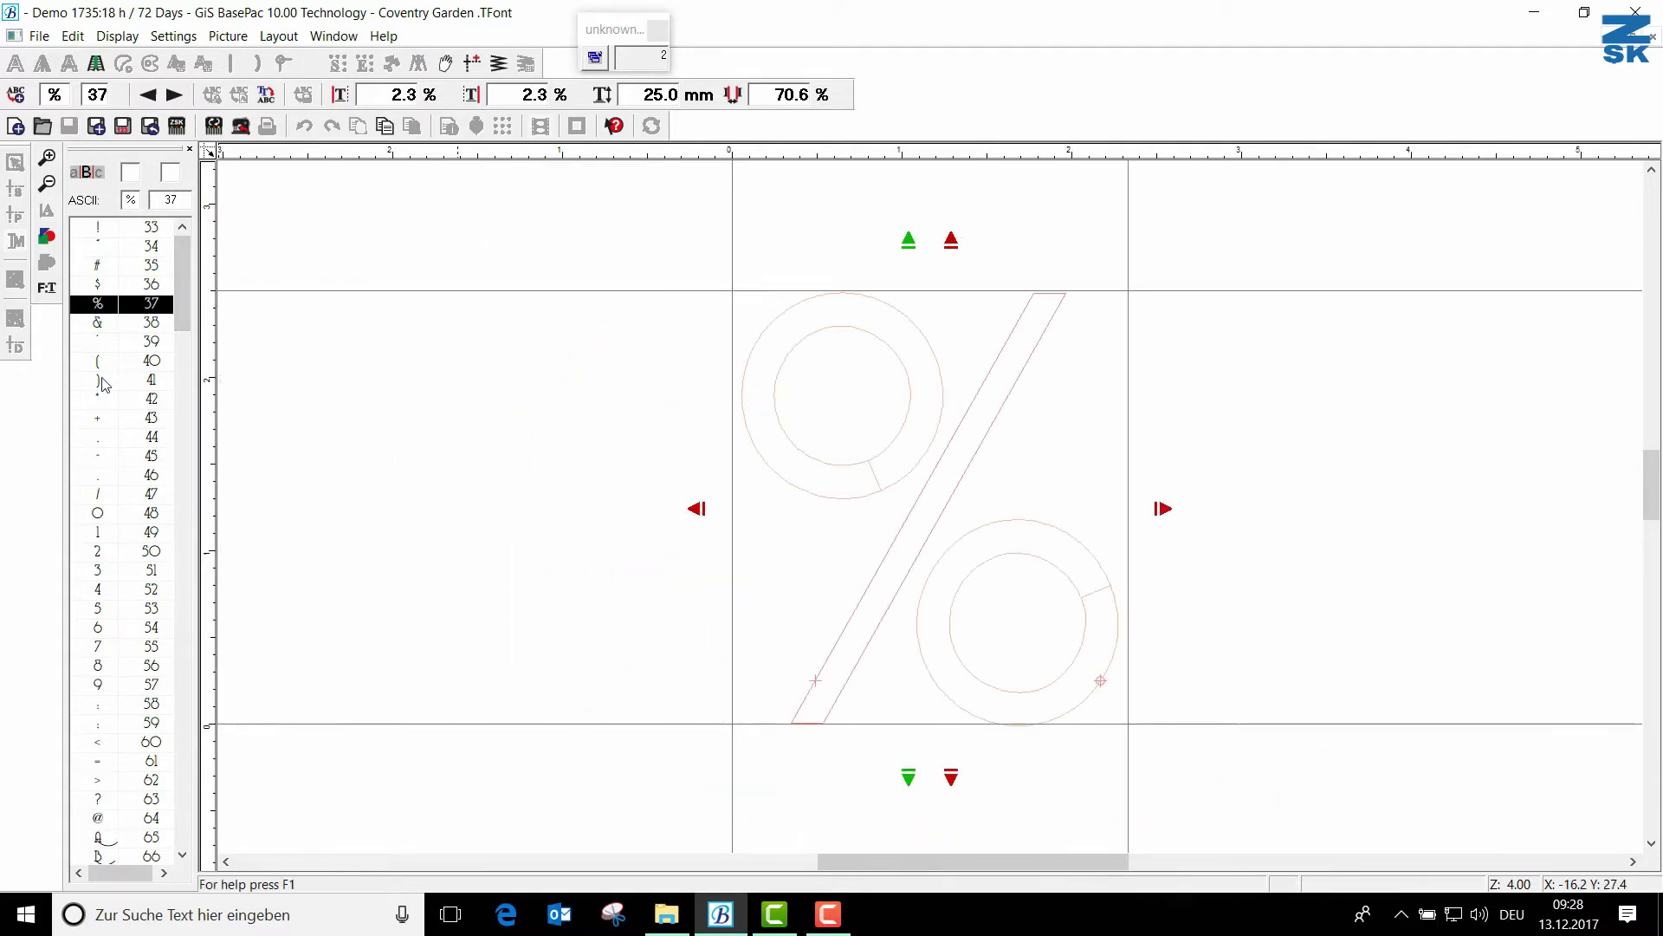
left_click(102, 381)
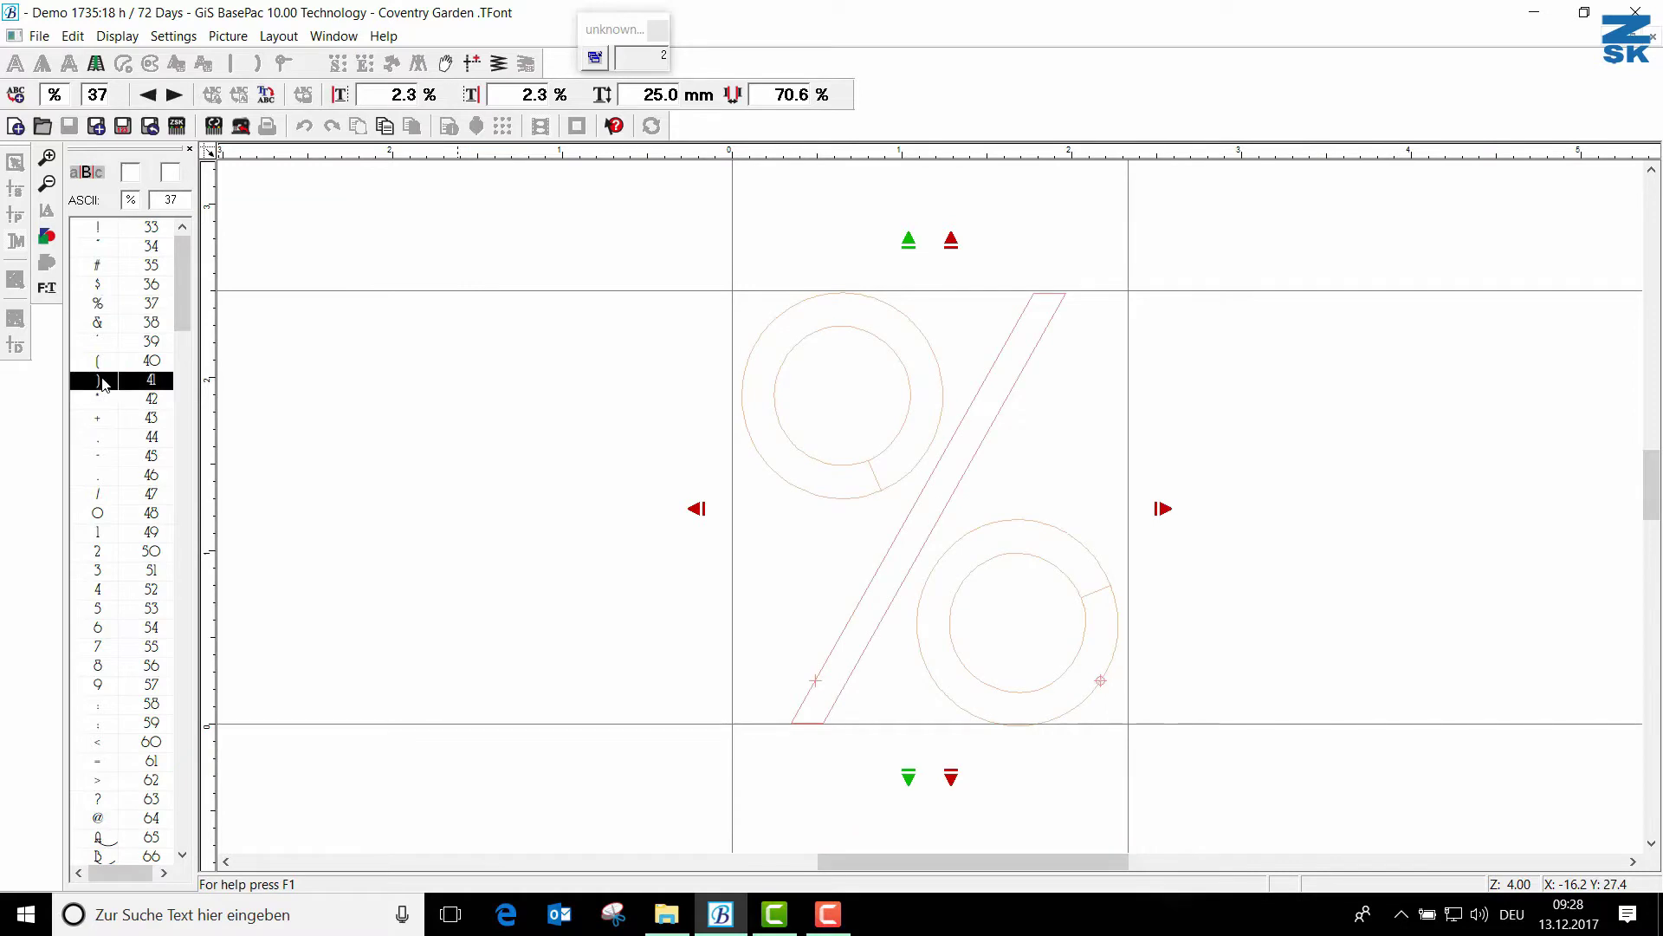
left_click(98, 435)
scroll(184, 308, "down", 2)
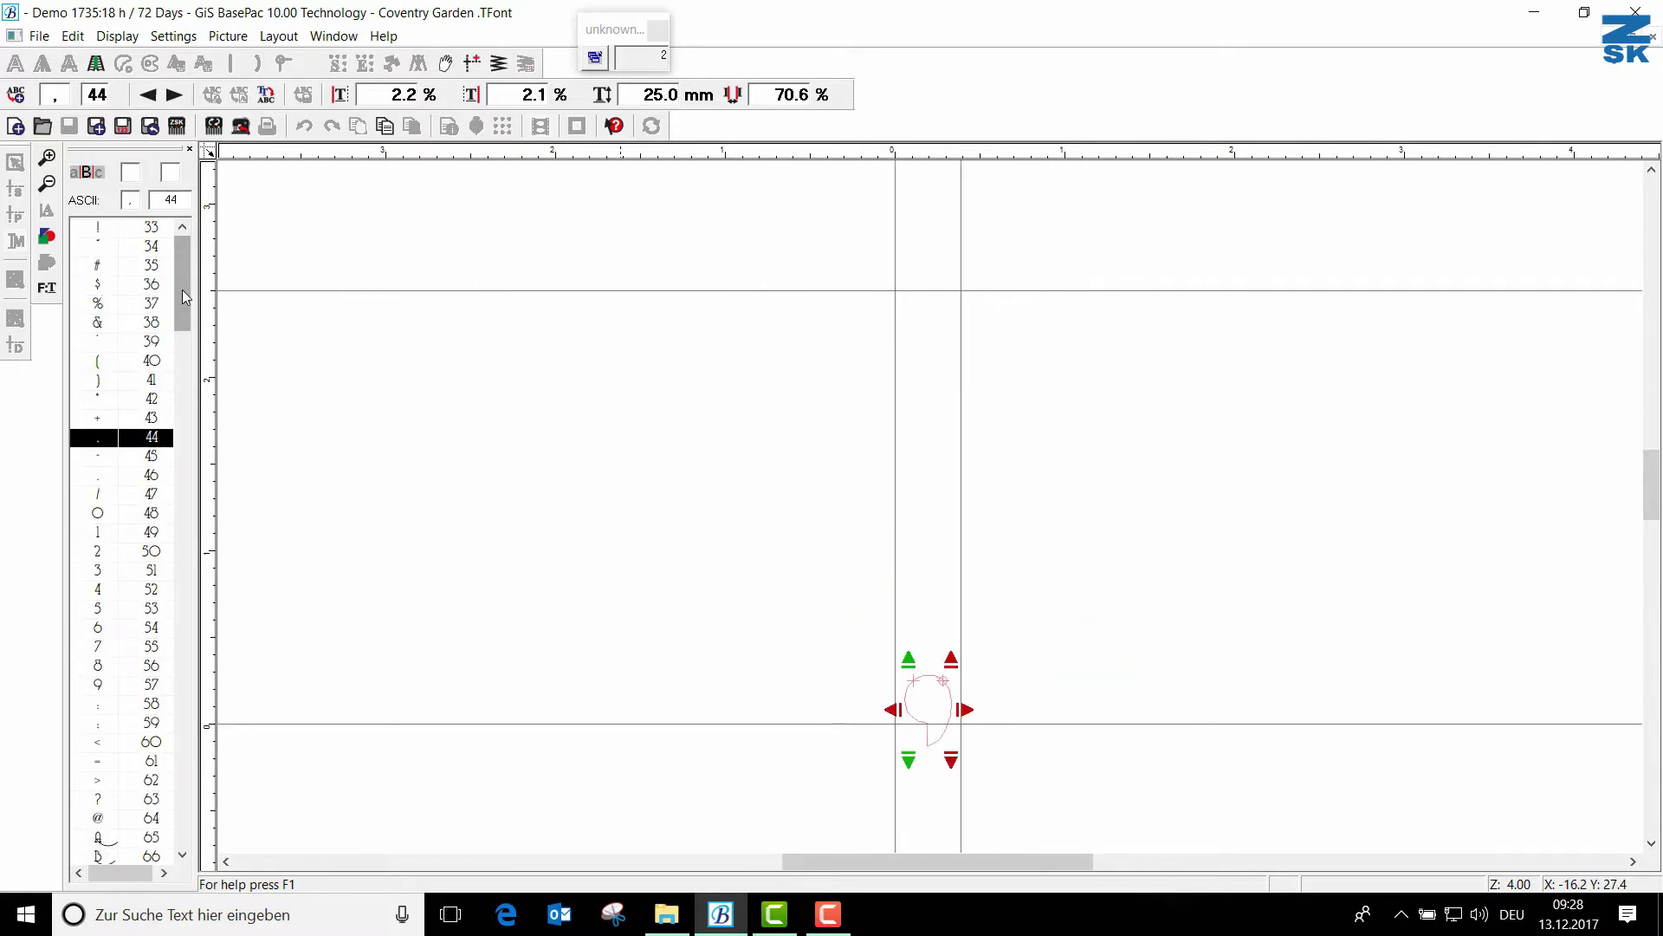
left_click_drag(184, 309, 175, 380)
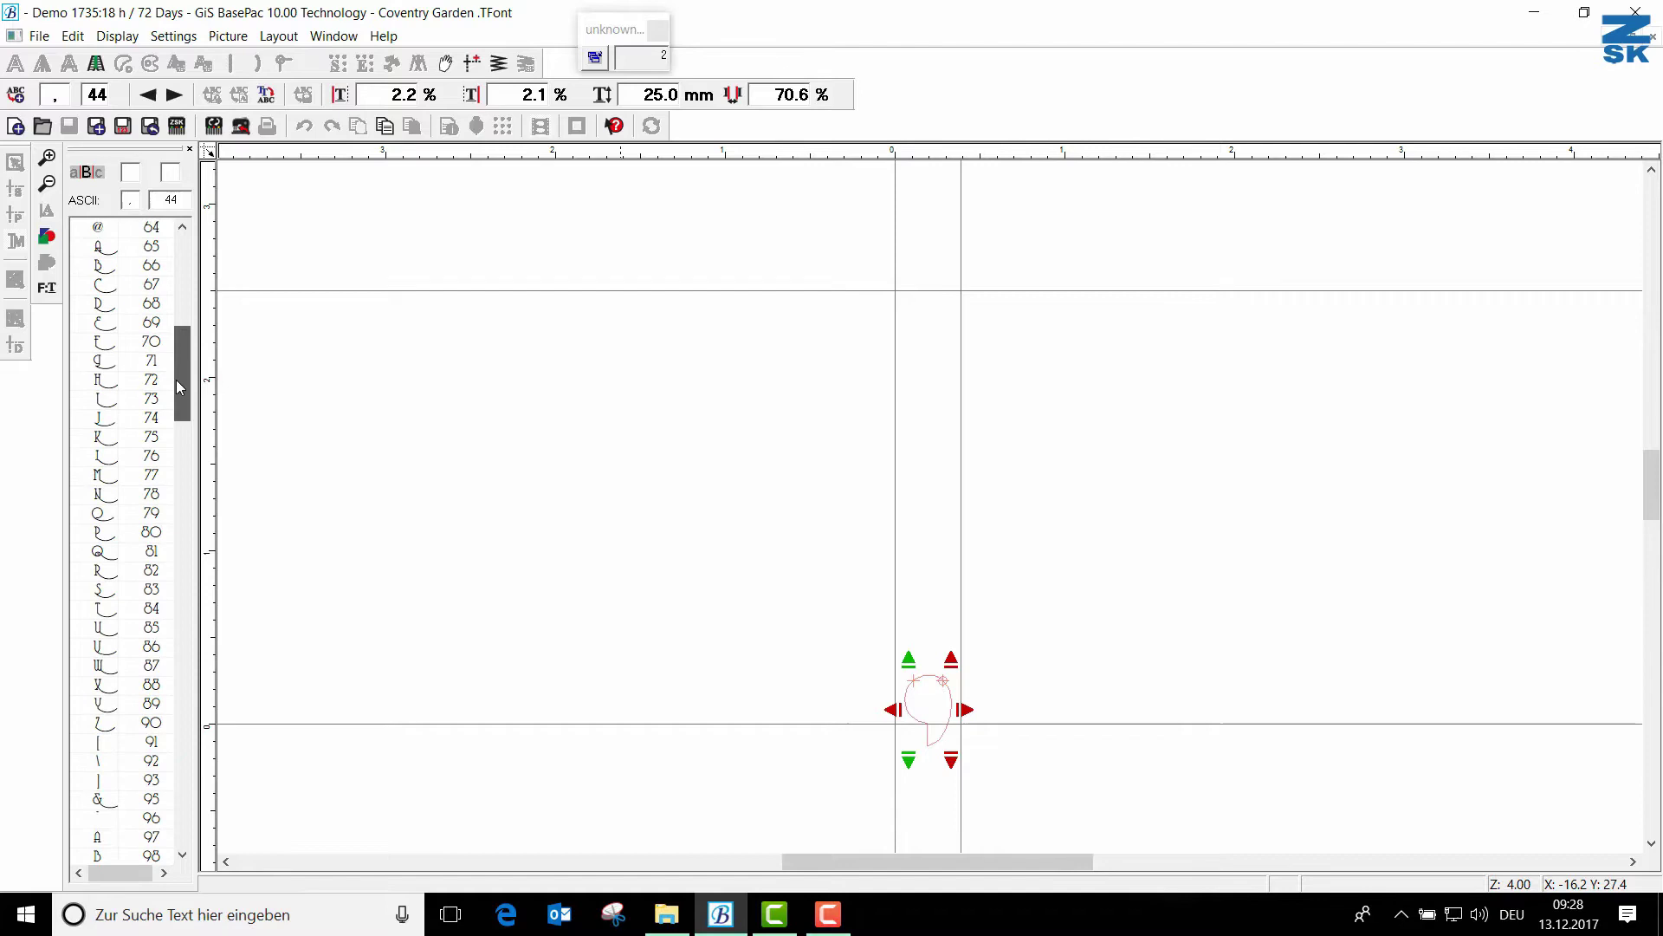
Step: Open capital G (ASCII 71), generate stitch directions for its vertical stem and display the letter's stitches
left_click(100, 361)
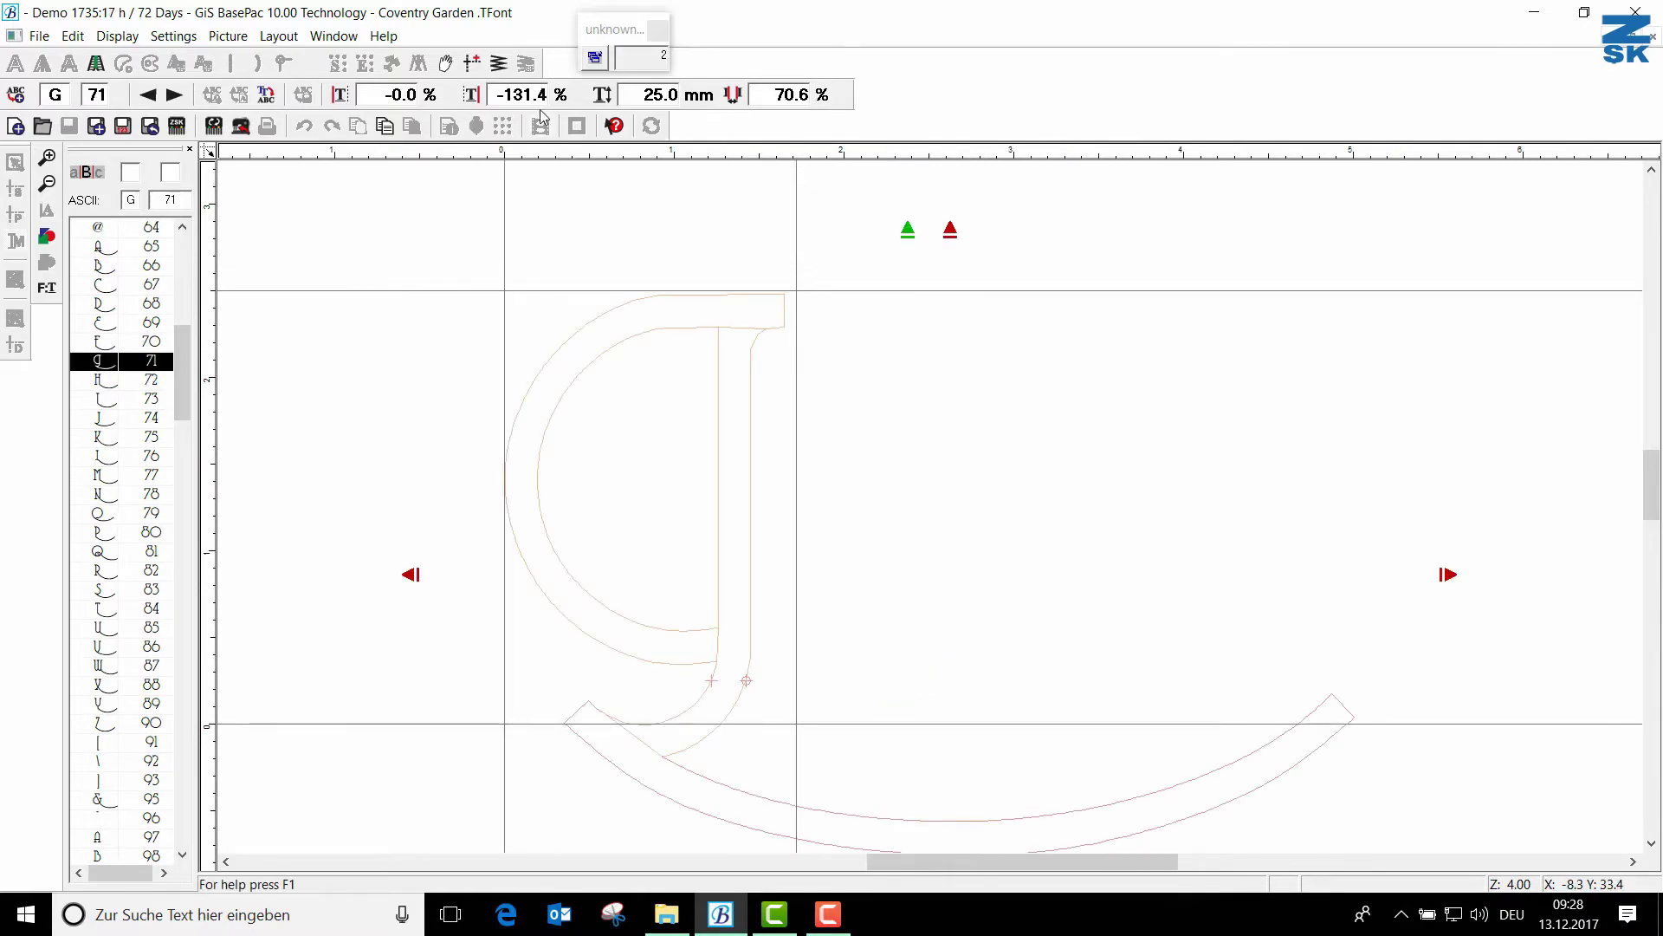
left_click(748, 331)
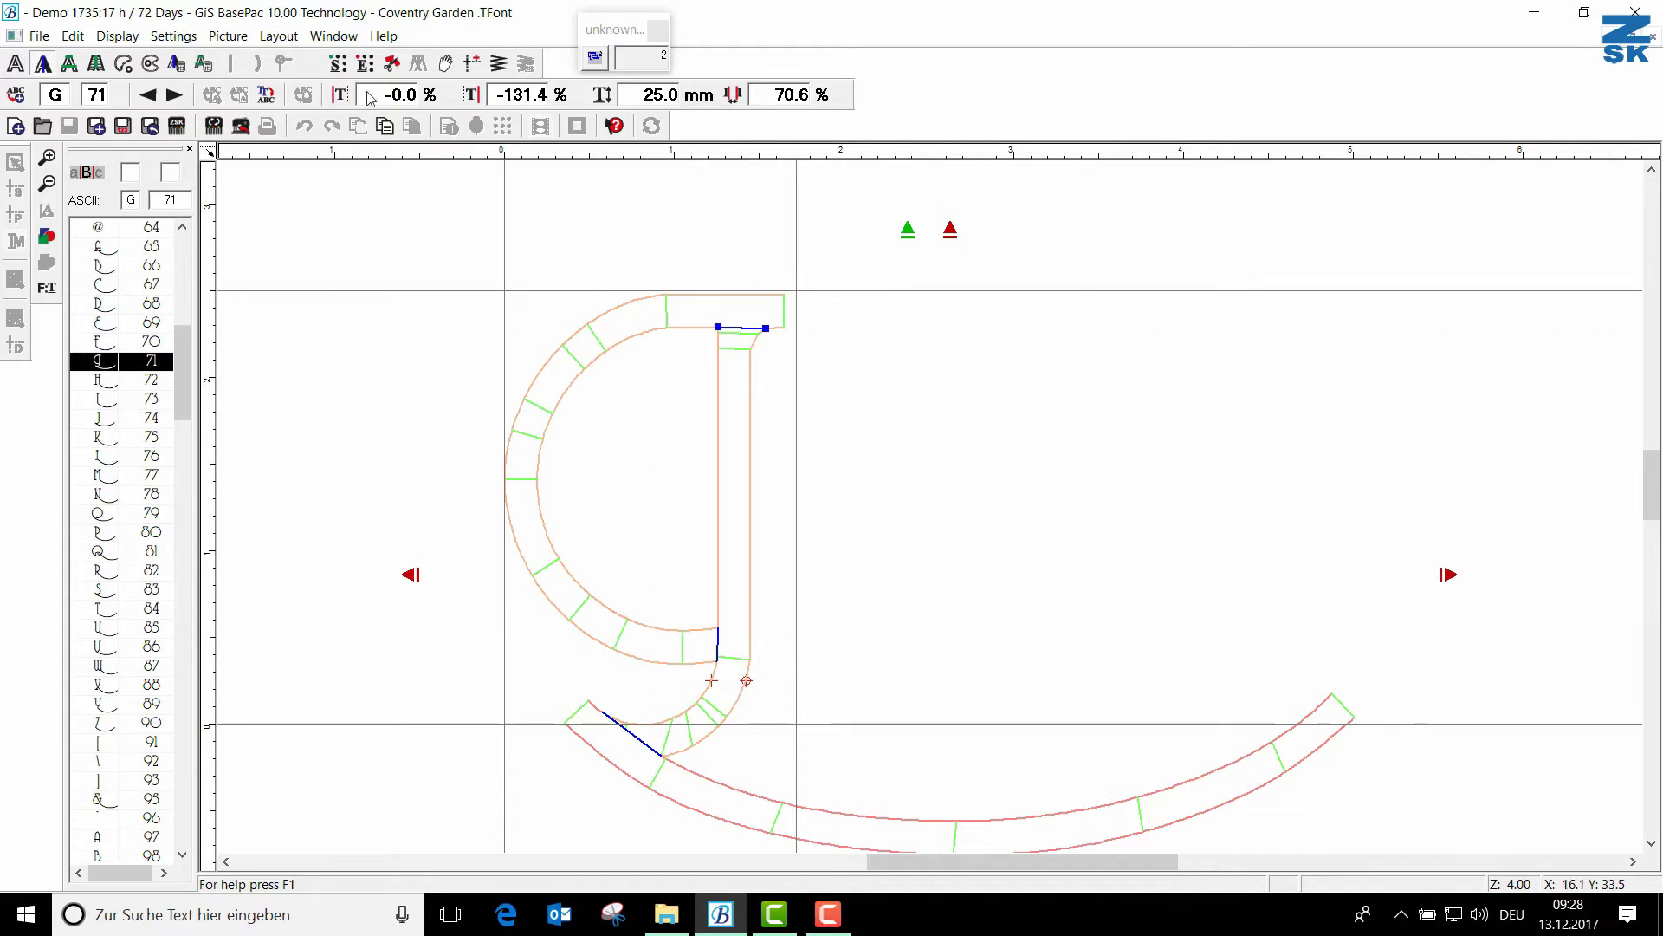
left_click(178, 66)
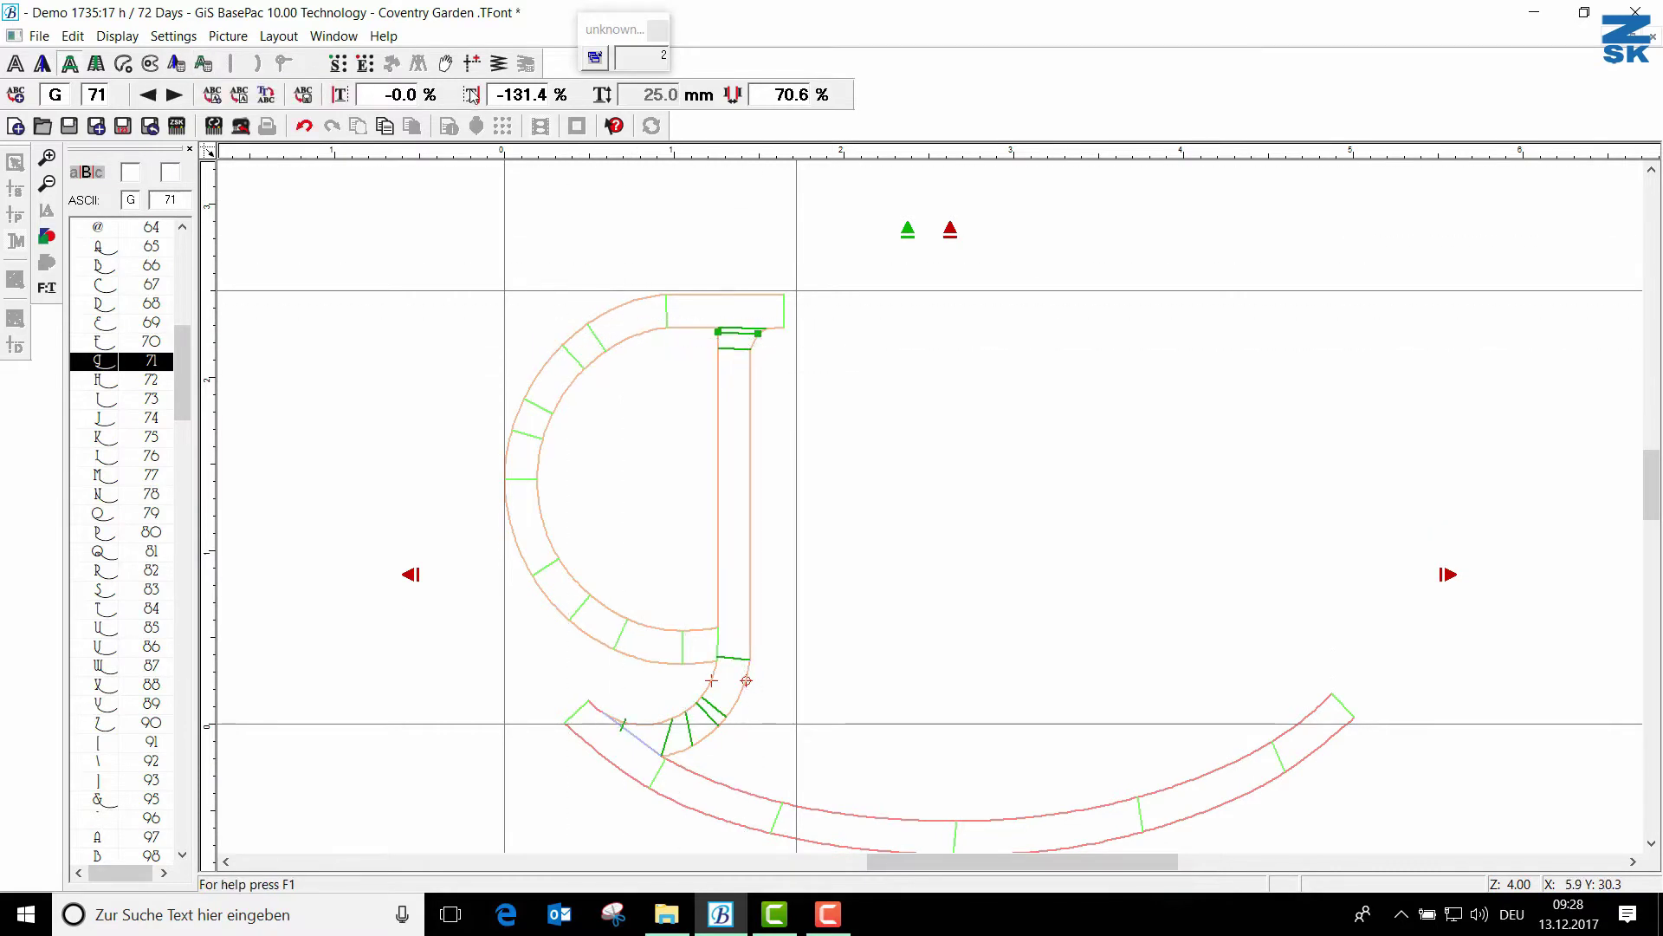
left_click(500, 65)
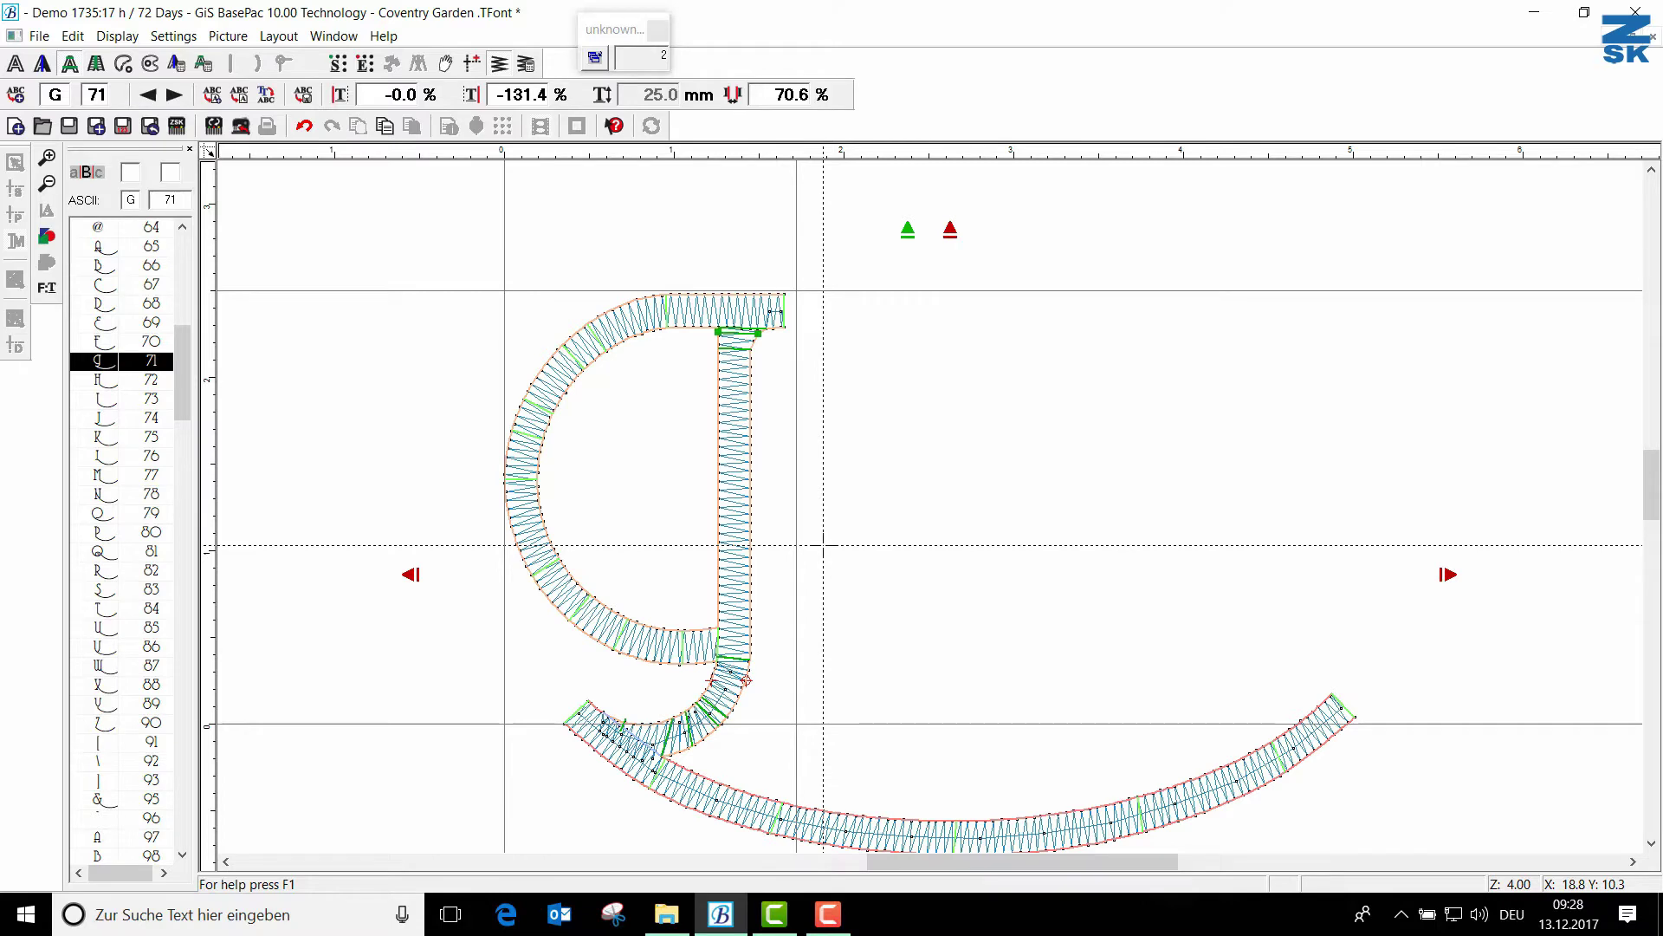
Step: Extend the right end of the G's upper bar outward to the vertical width guide and regenerate the bowl's stitch directions
left_click(748, 308)
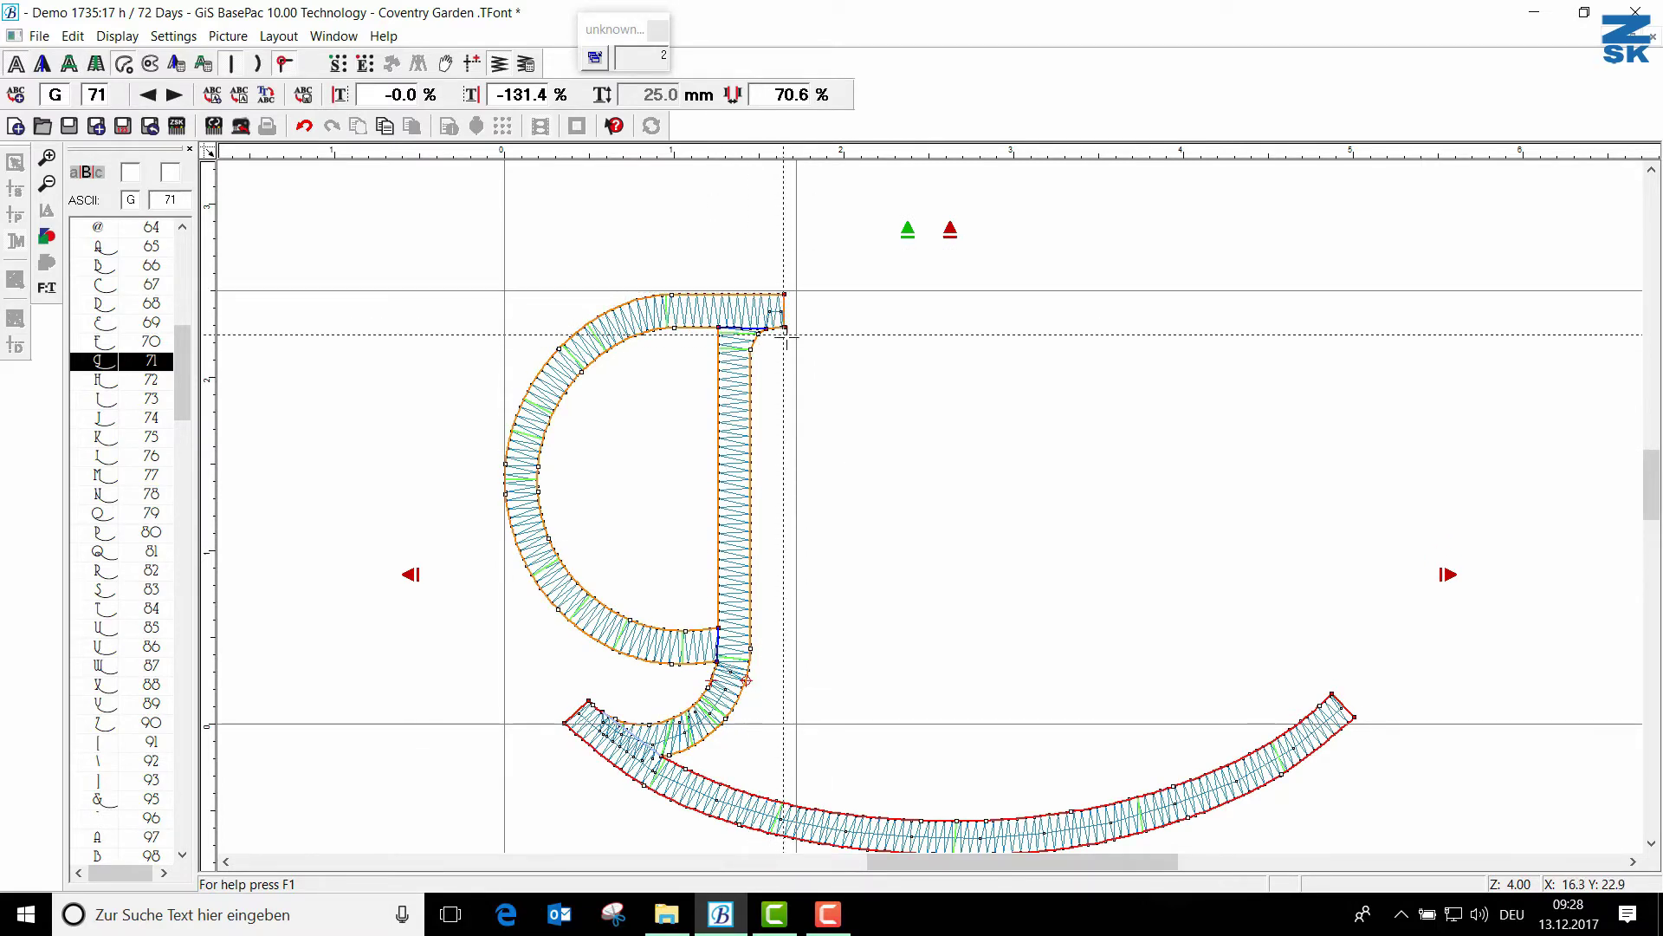
scroll(766, 301, "up", 1)
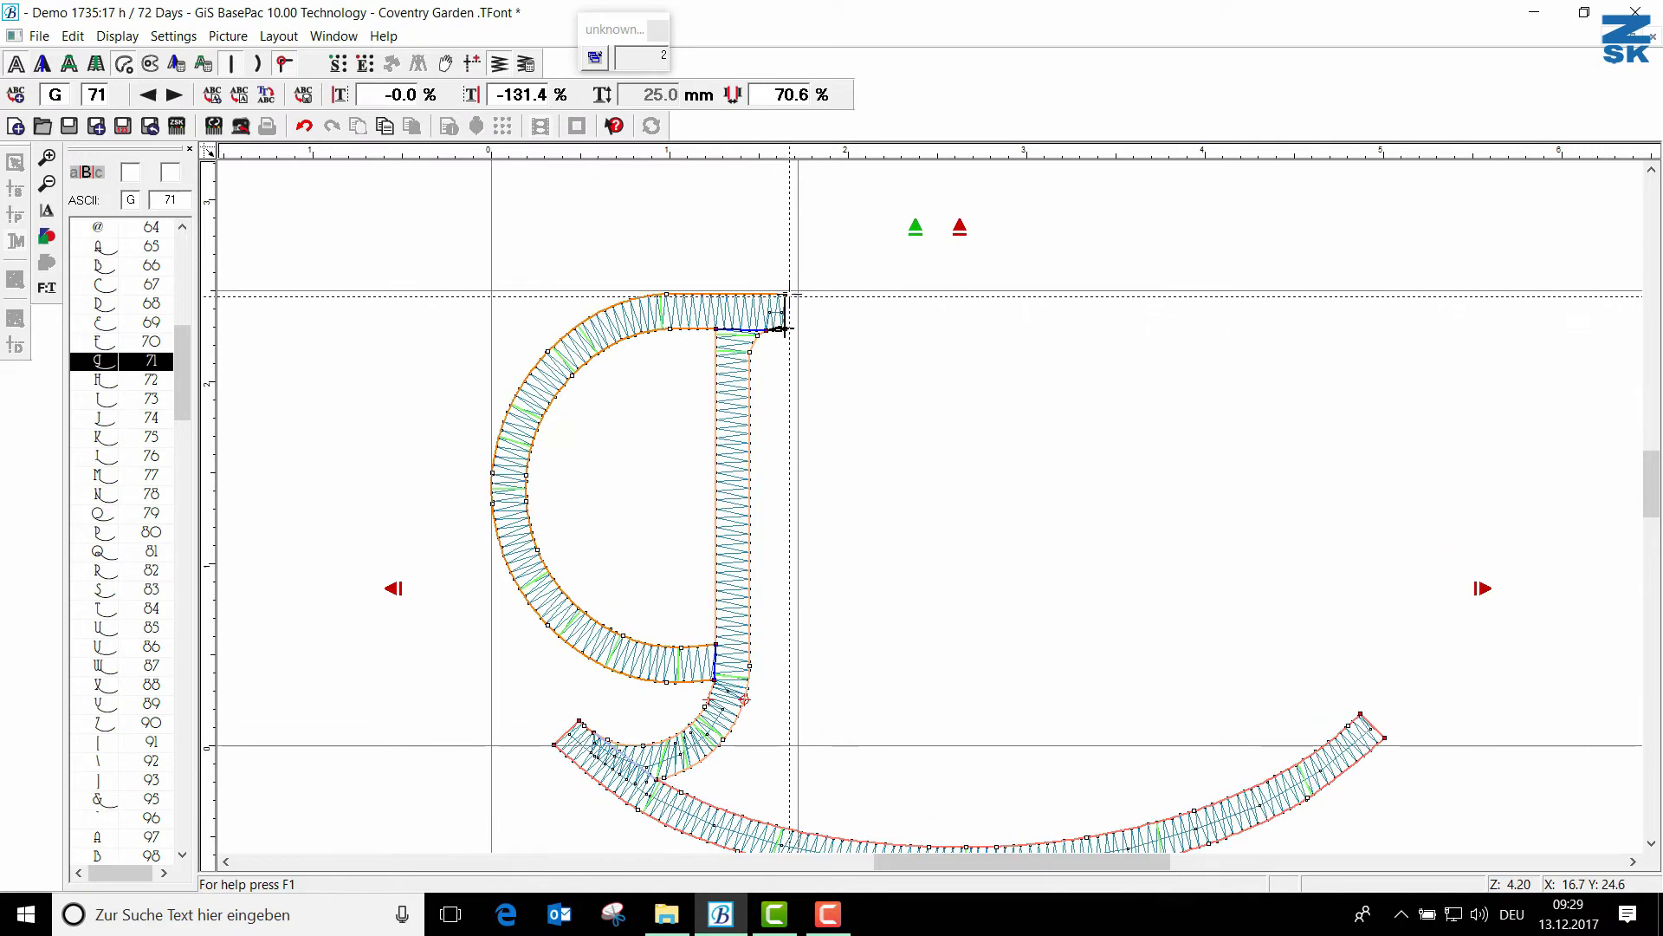
left_click_drag(784, 292, 797, 294)
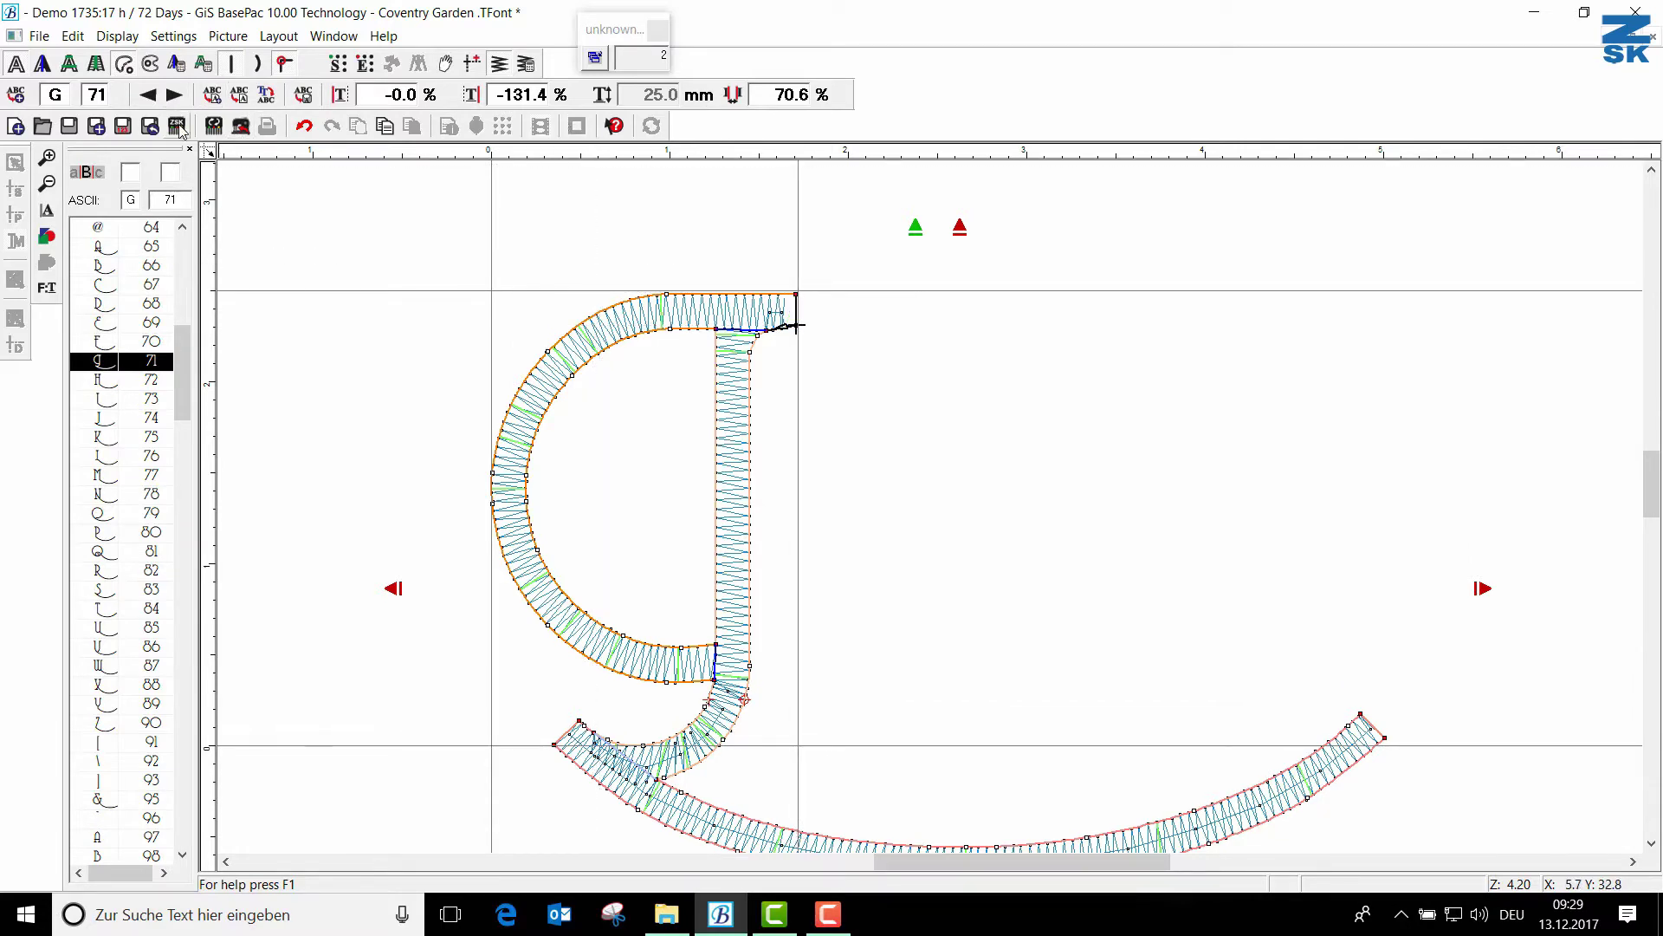
left_click(202, 64)
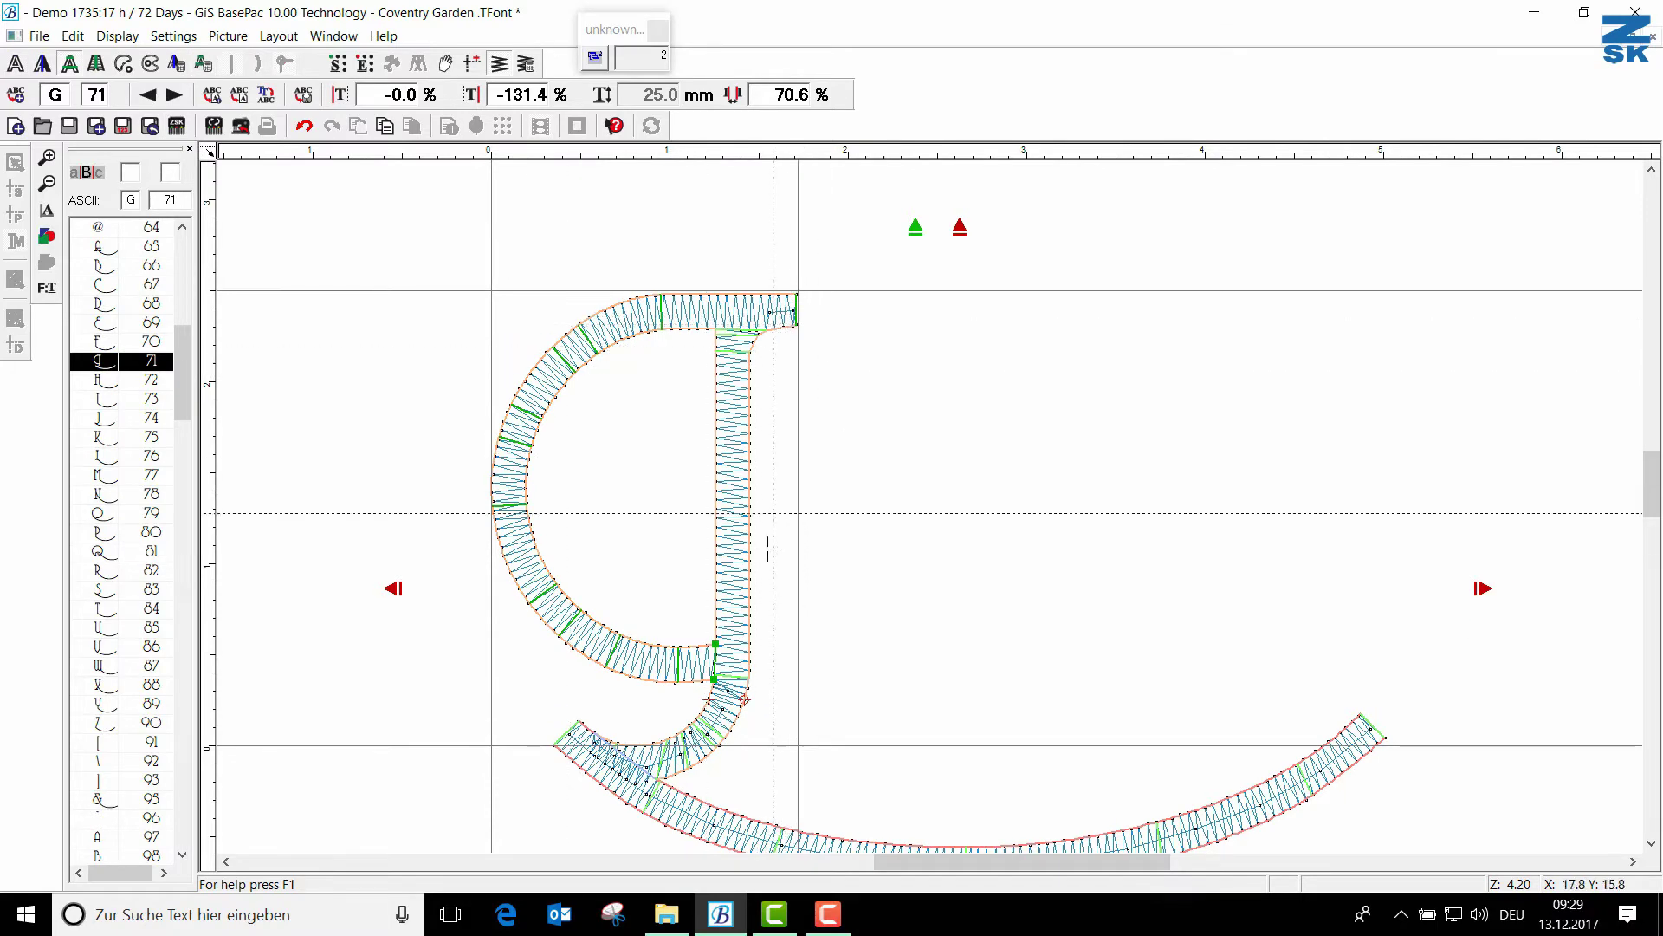
Step: Delete the cut line where the lower end of the G's bowl meets the vertical stem
scroll(733, 650, "up", 1)
scroll(733, 650, "up", 2)
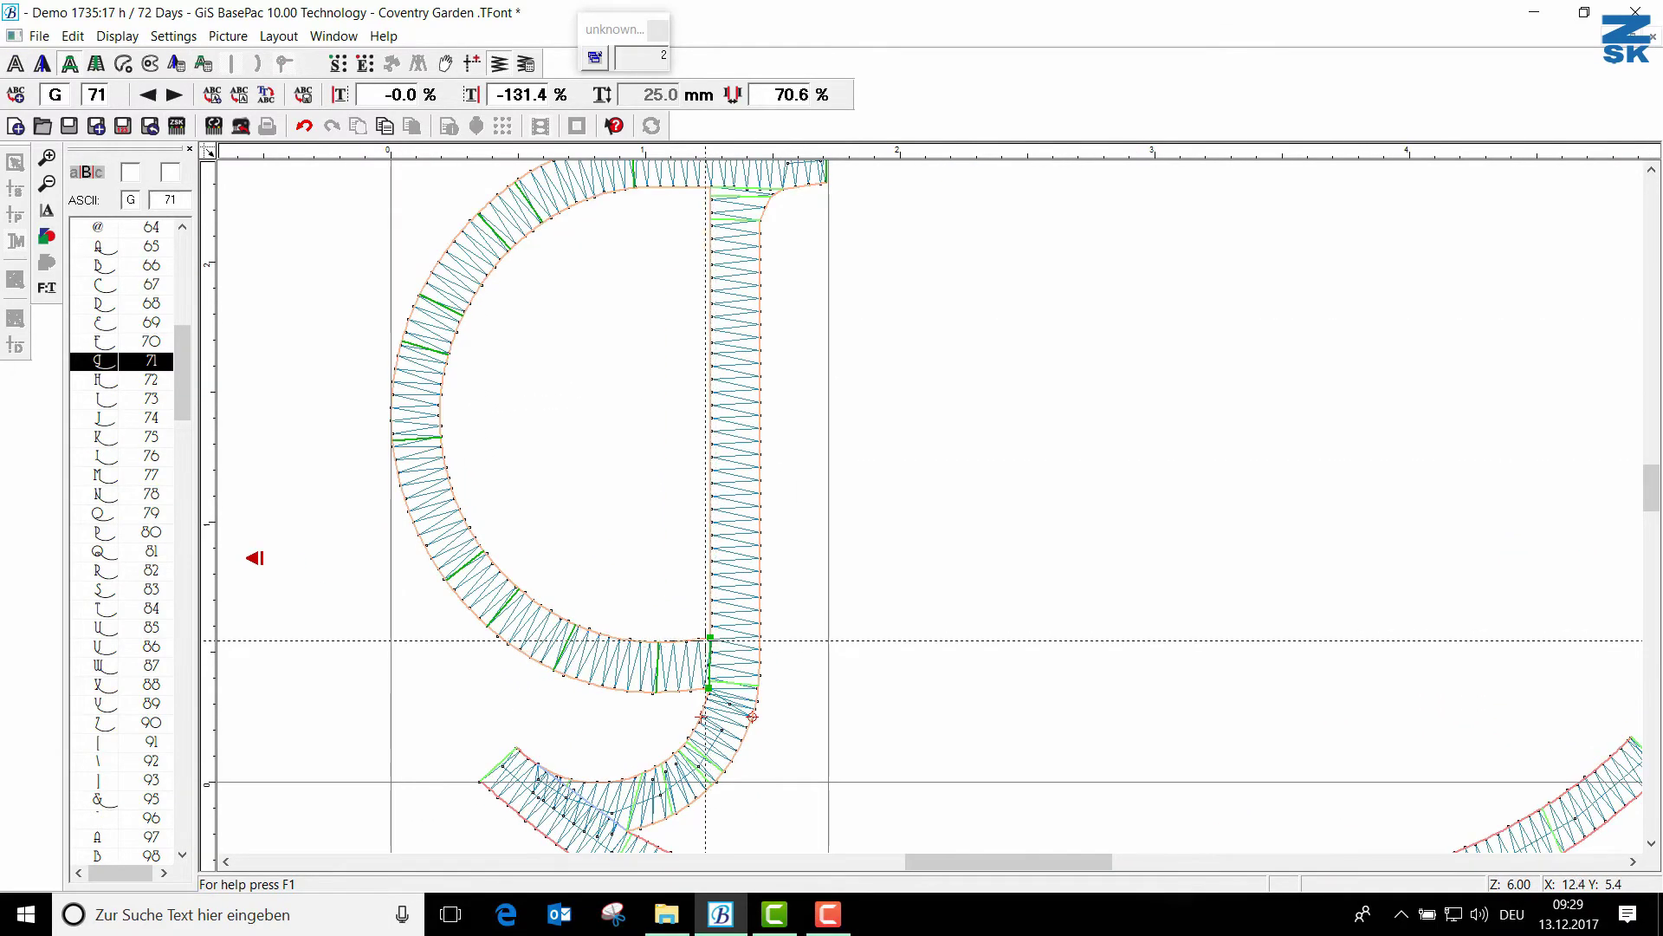
scroll(728, 666, "up", 3)
scroll(727, 665, "up", 4)
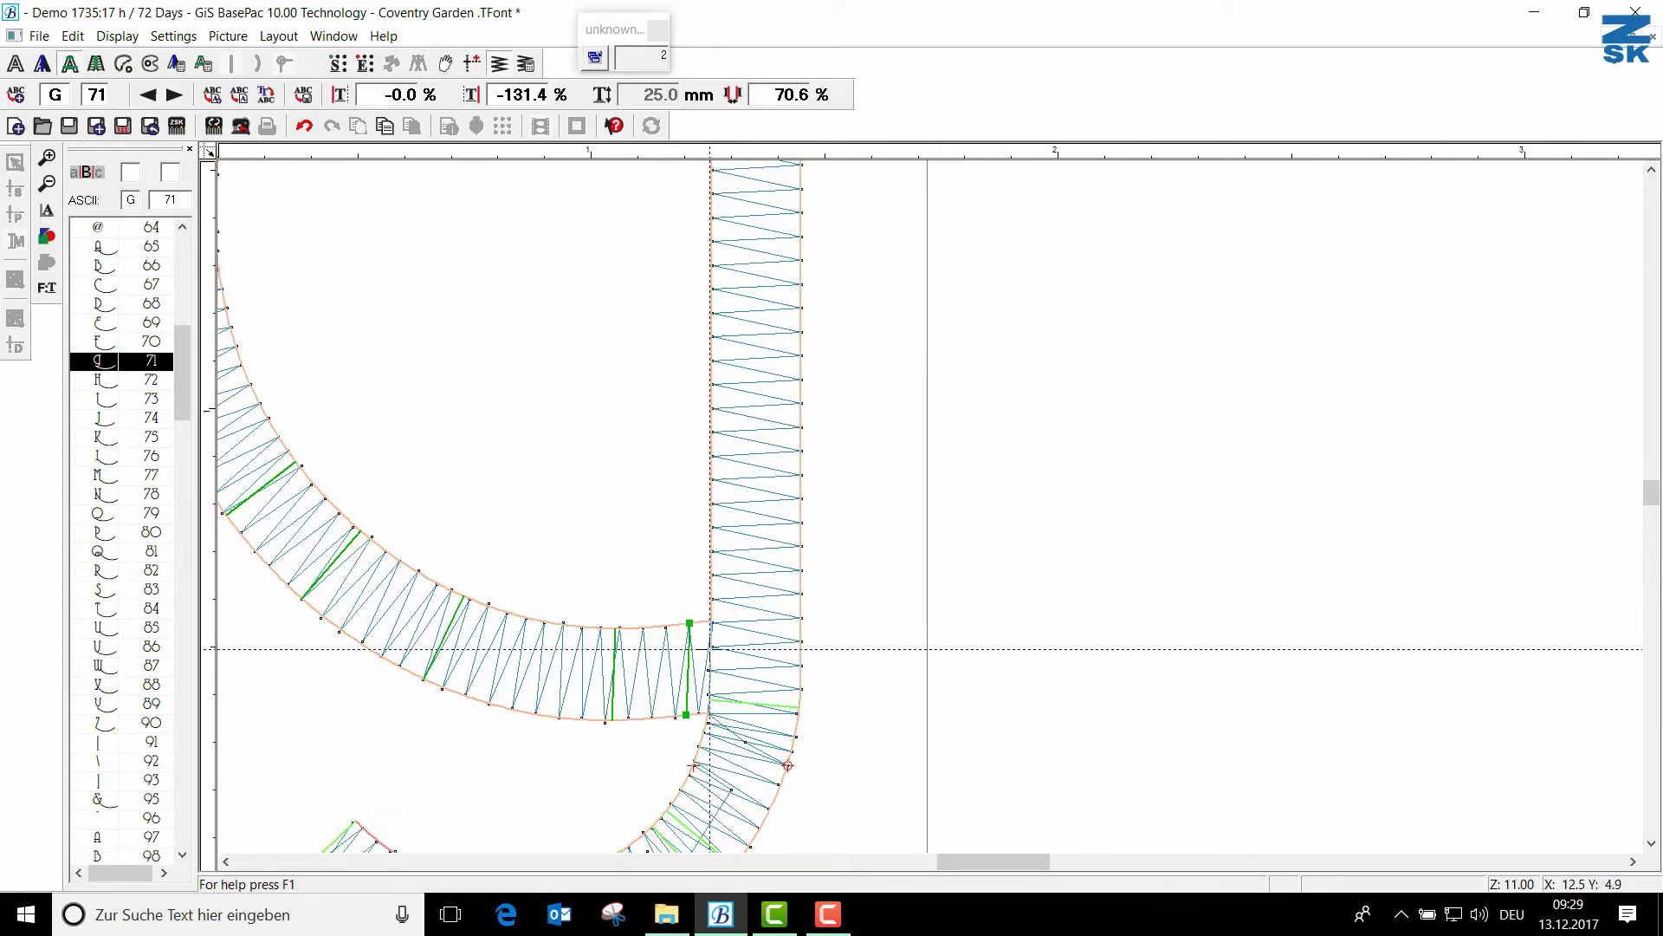
left_click(712, 649)
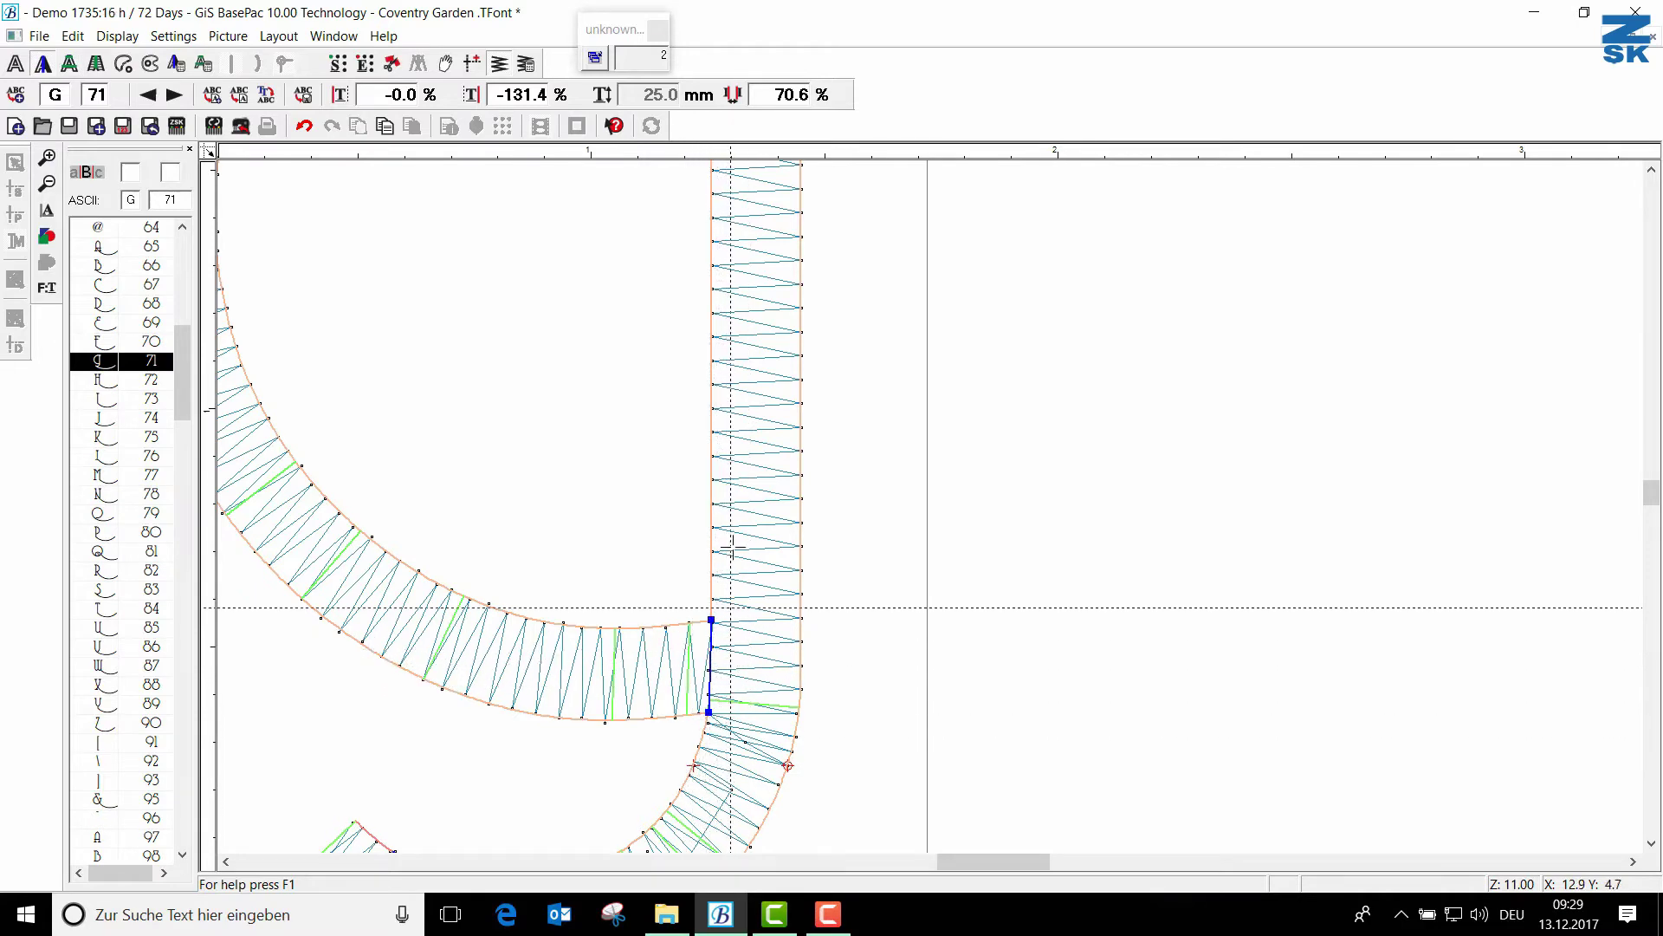
left_click(394, 67)
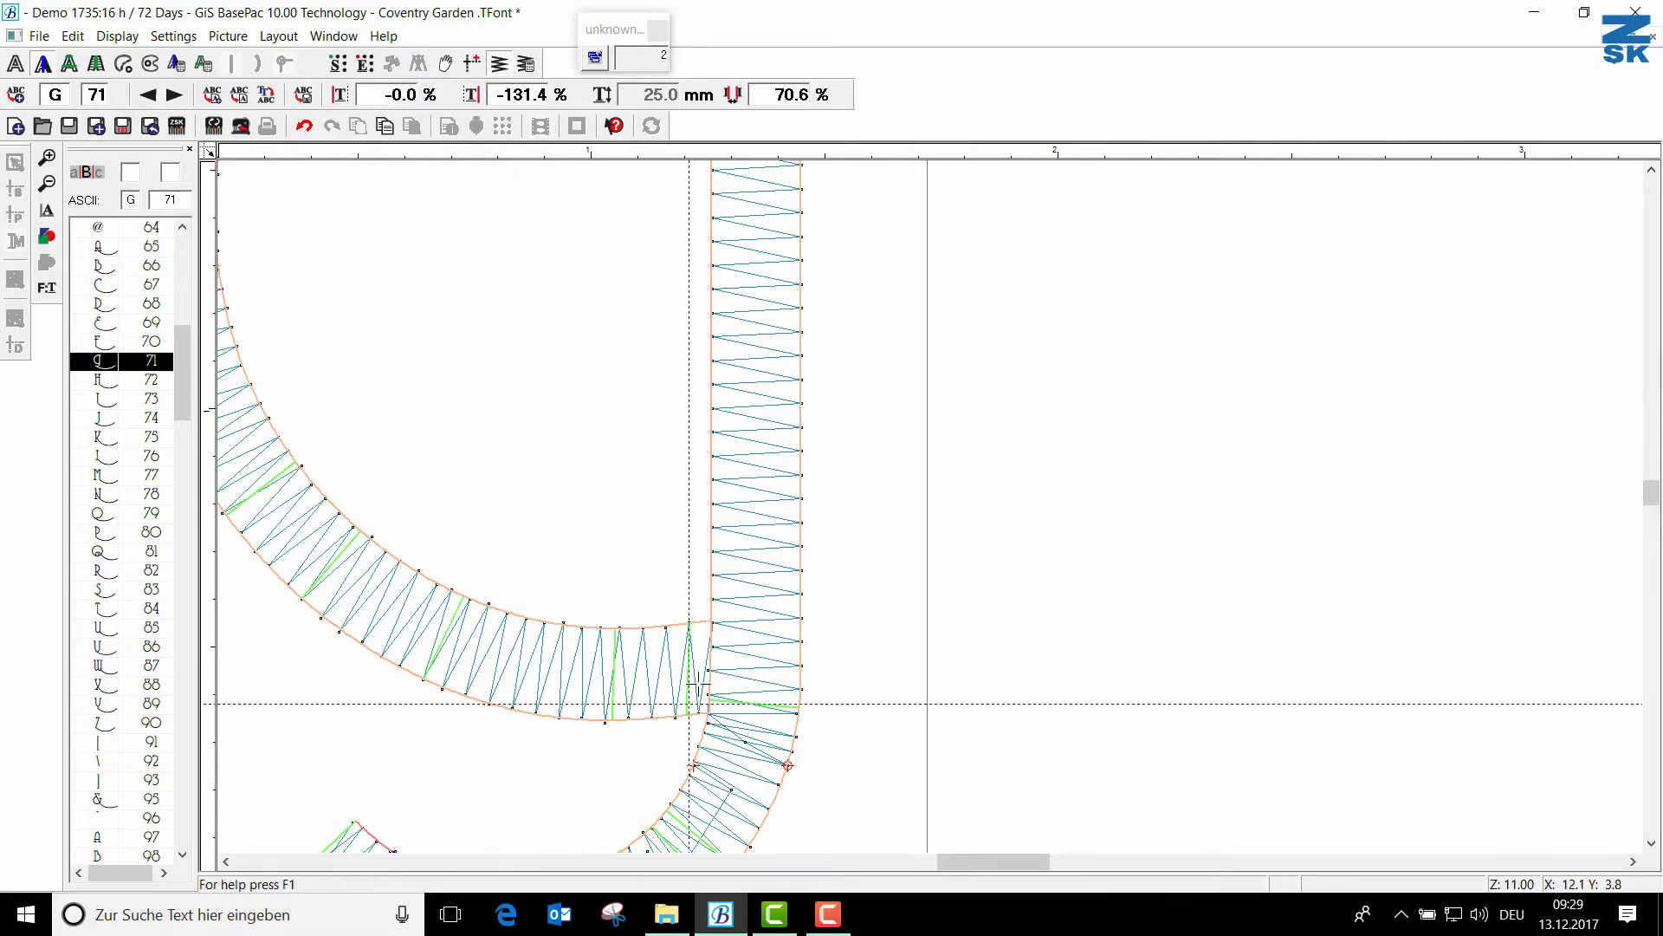
Step: Move both contour points at the lower end of the G's bowl into the stem so the two parts overlap
left_click(713, 620)
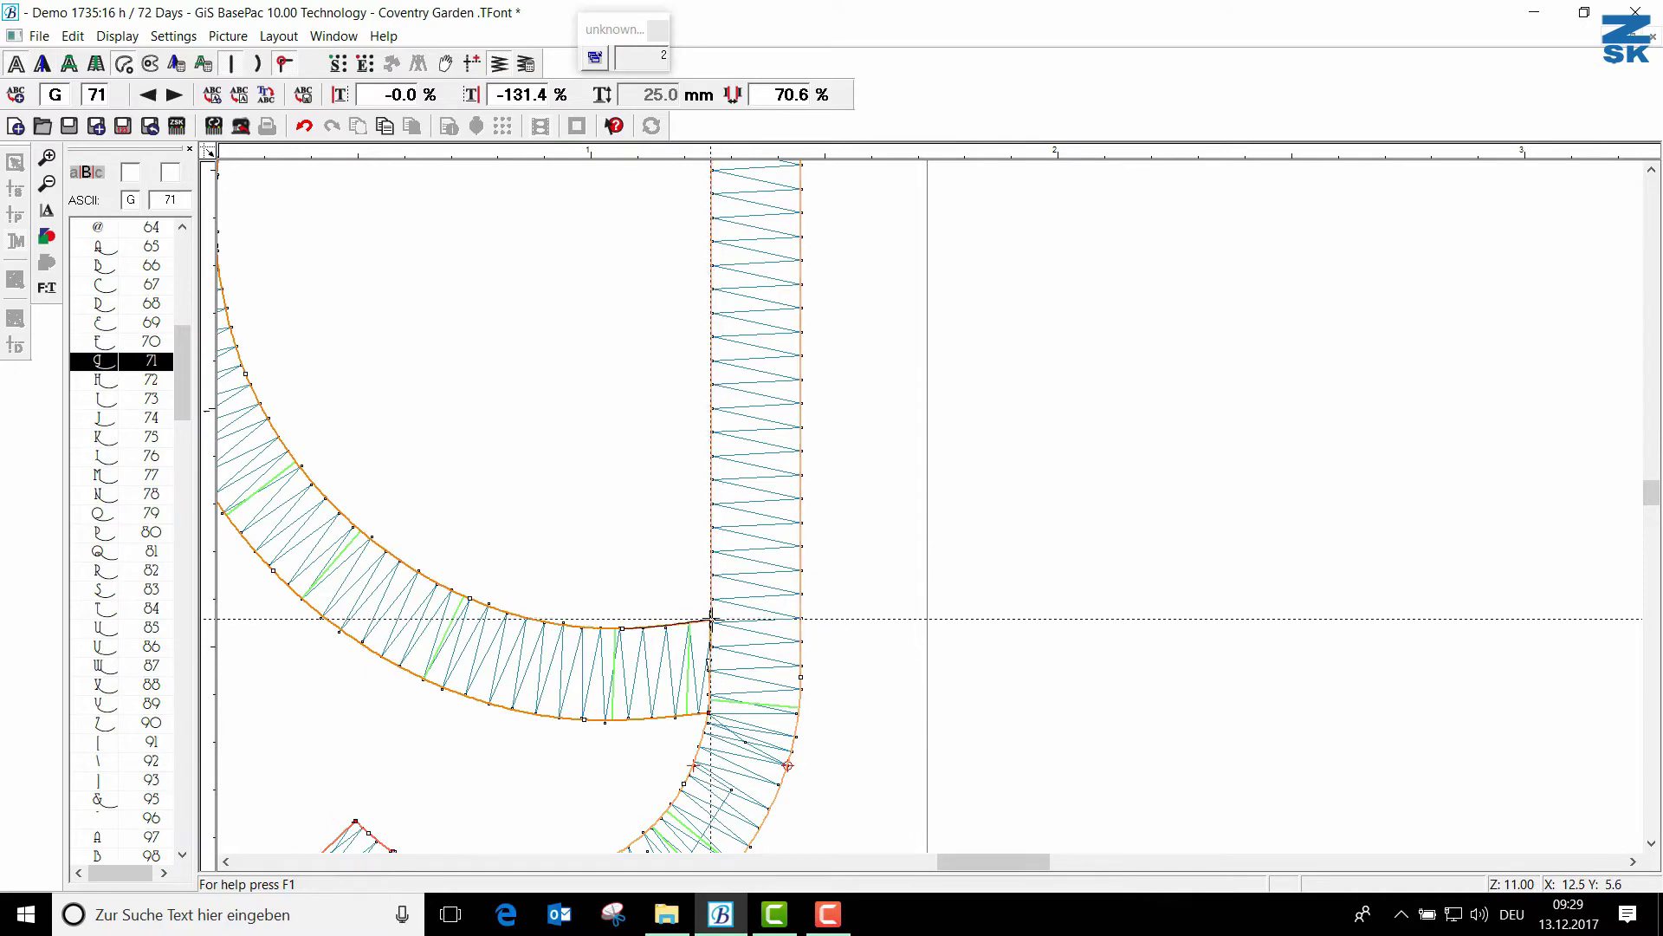
left_click_drag(715, 623, 729, 620)
left_click_drag(709, 712, 732, 712)
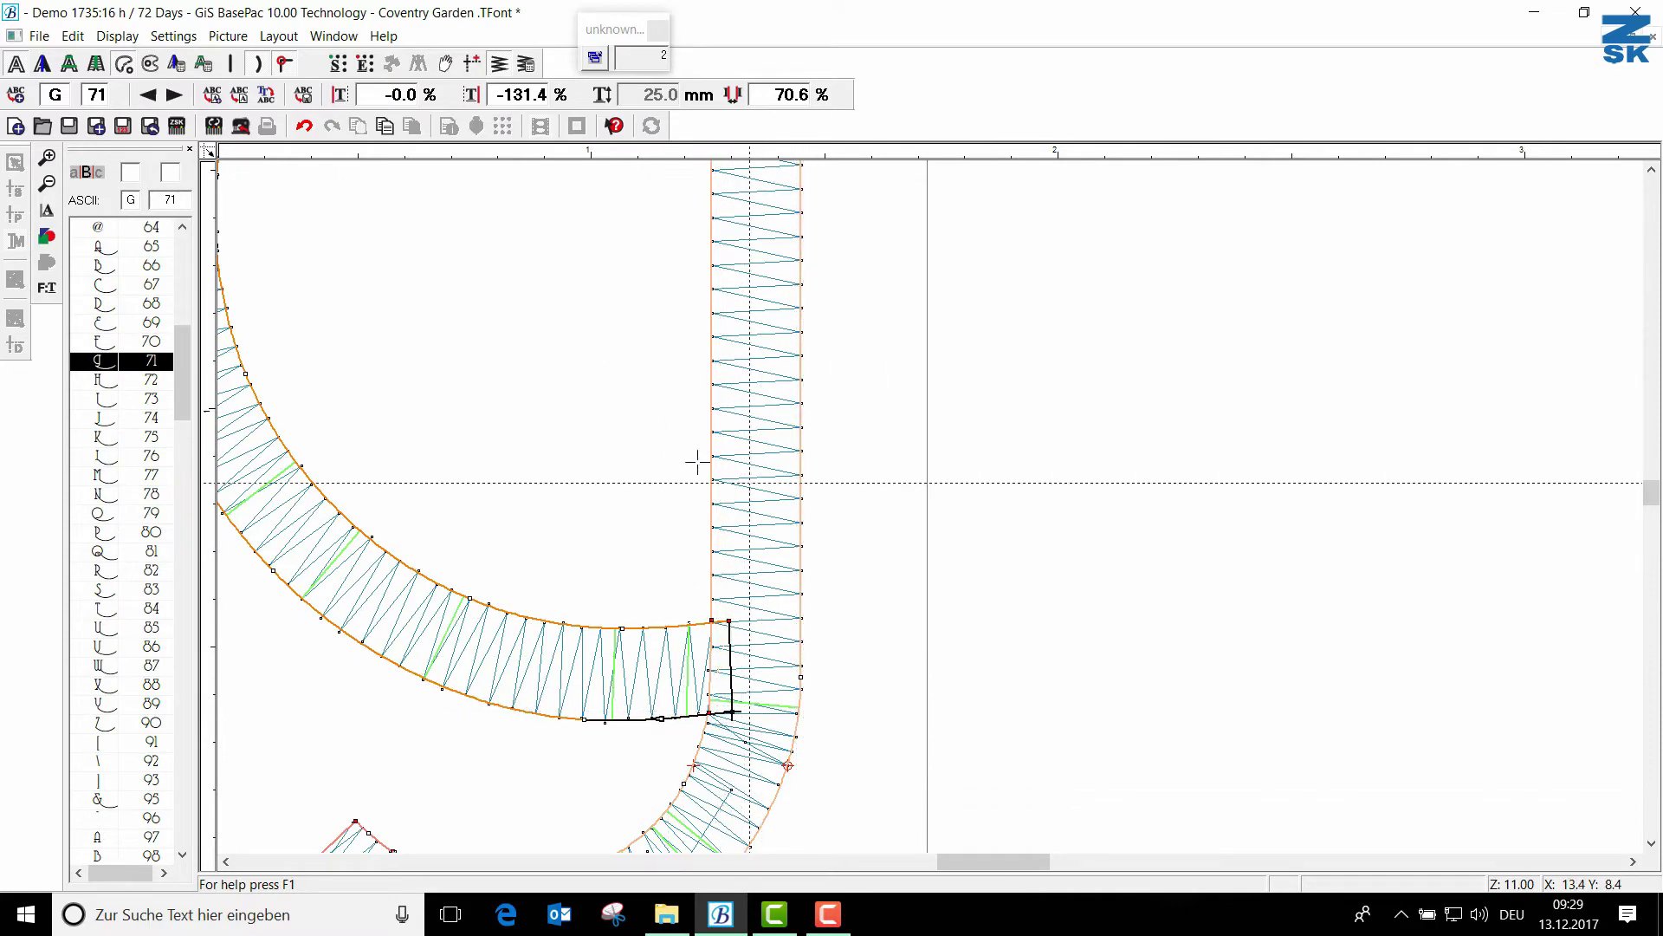
Step: Regenerate the stitches of the edited G and save the letter to the font while moving on to H (ASCII 72)
right_click(589, 355)
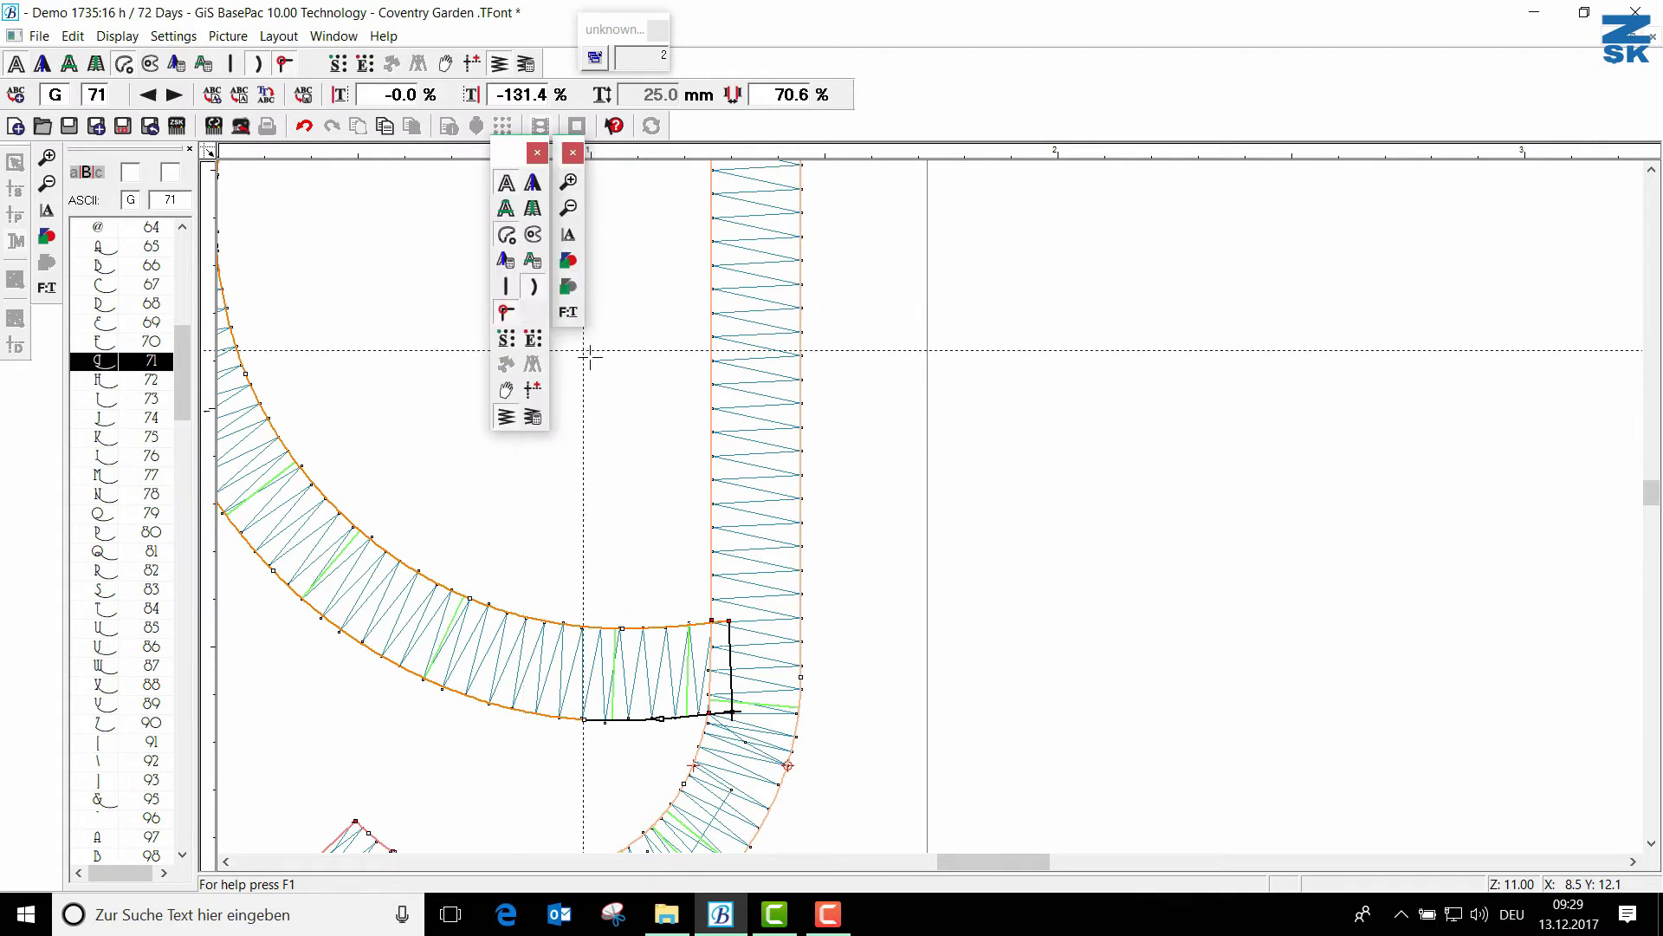
left_click(533, 419)
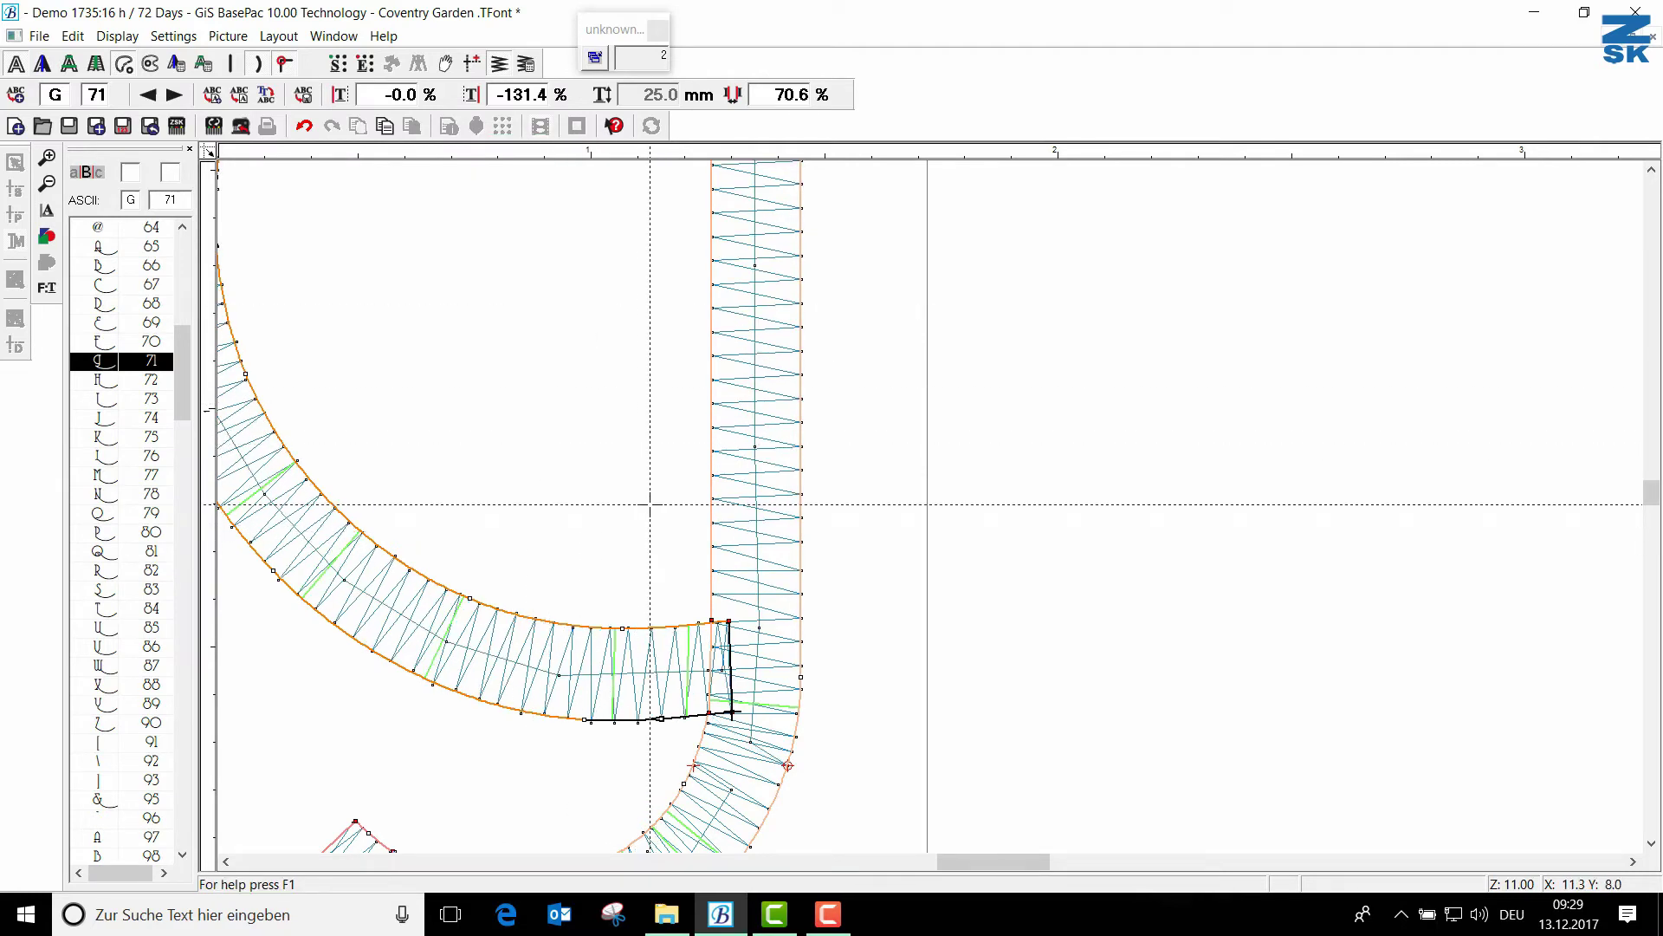
left_click(175, 100)
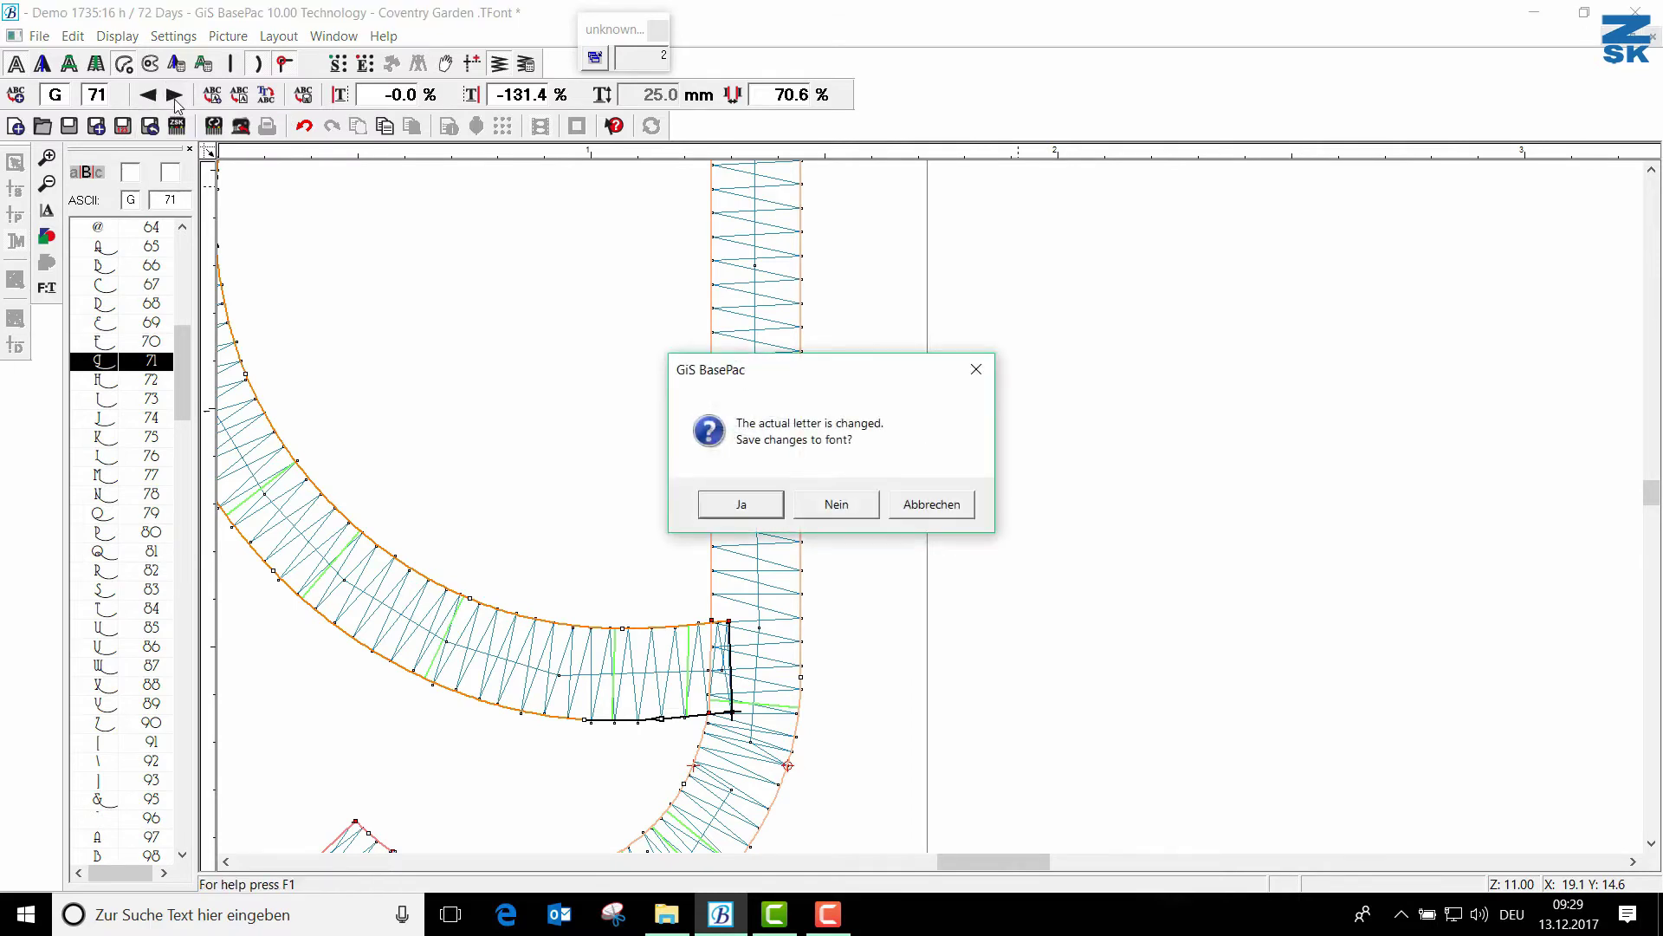
left_click(766, 513)
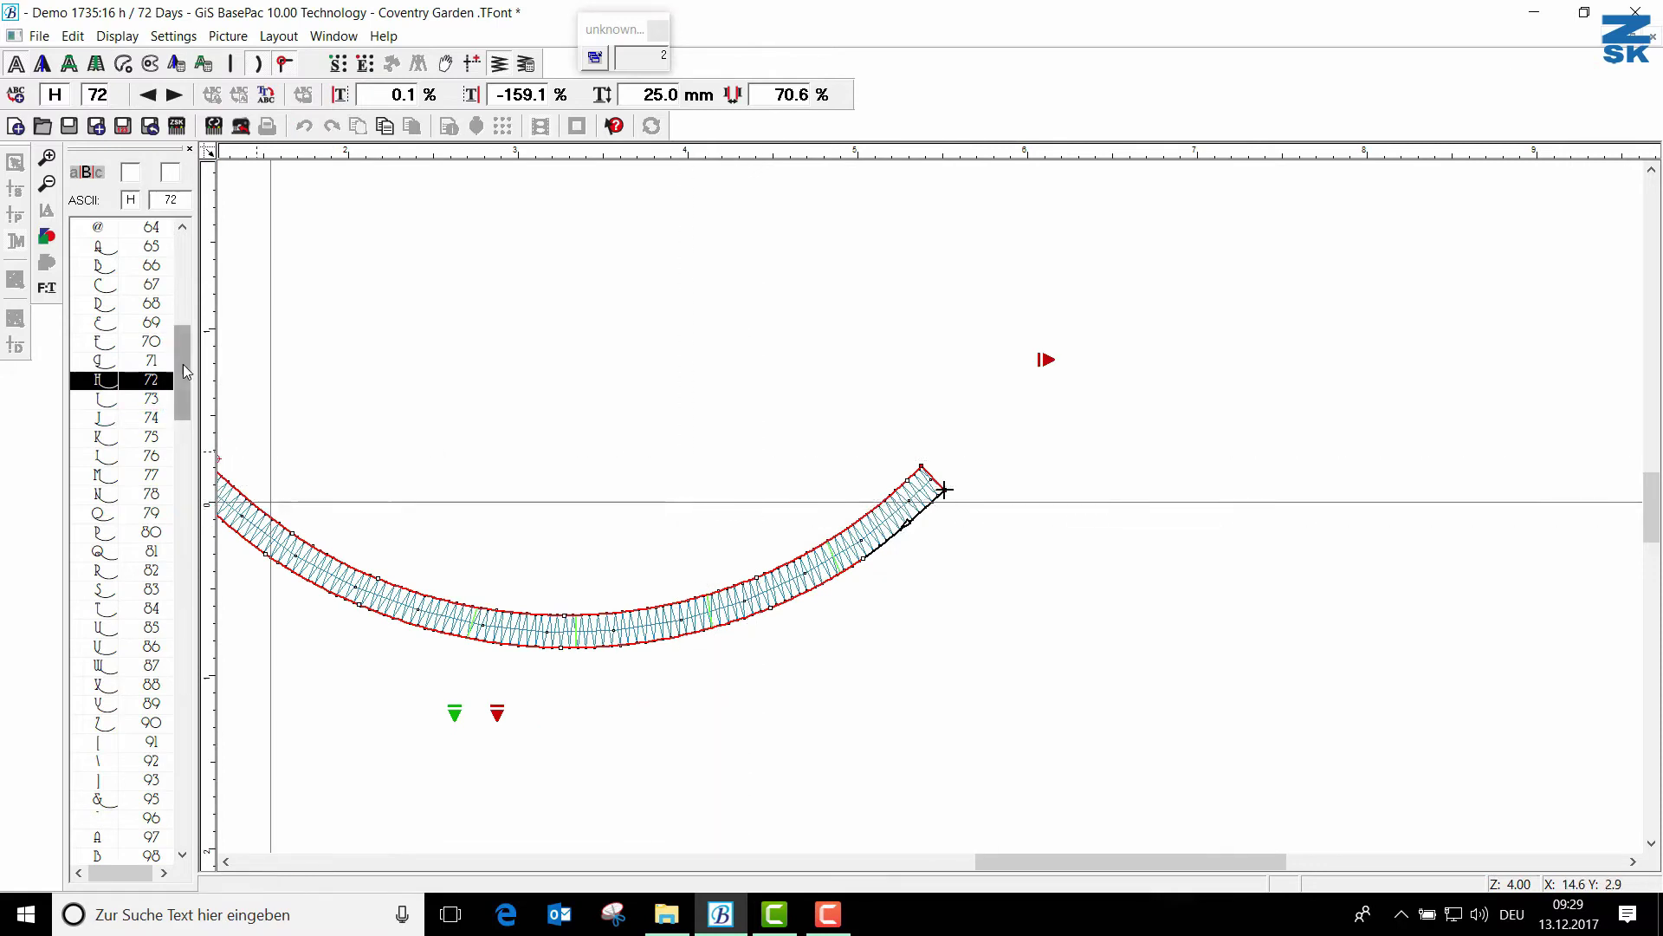
left_click_drag(184, 371, 184, 445)
left_click(745, 424)
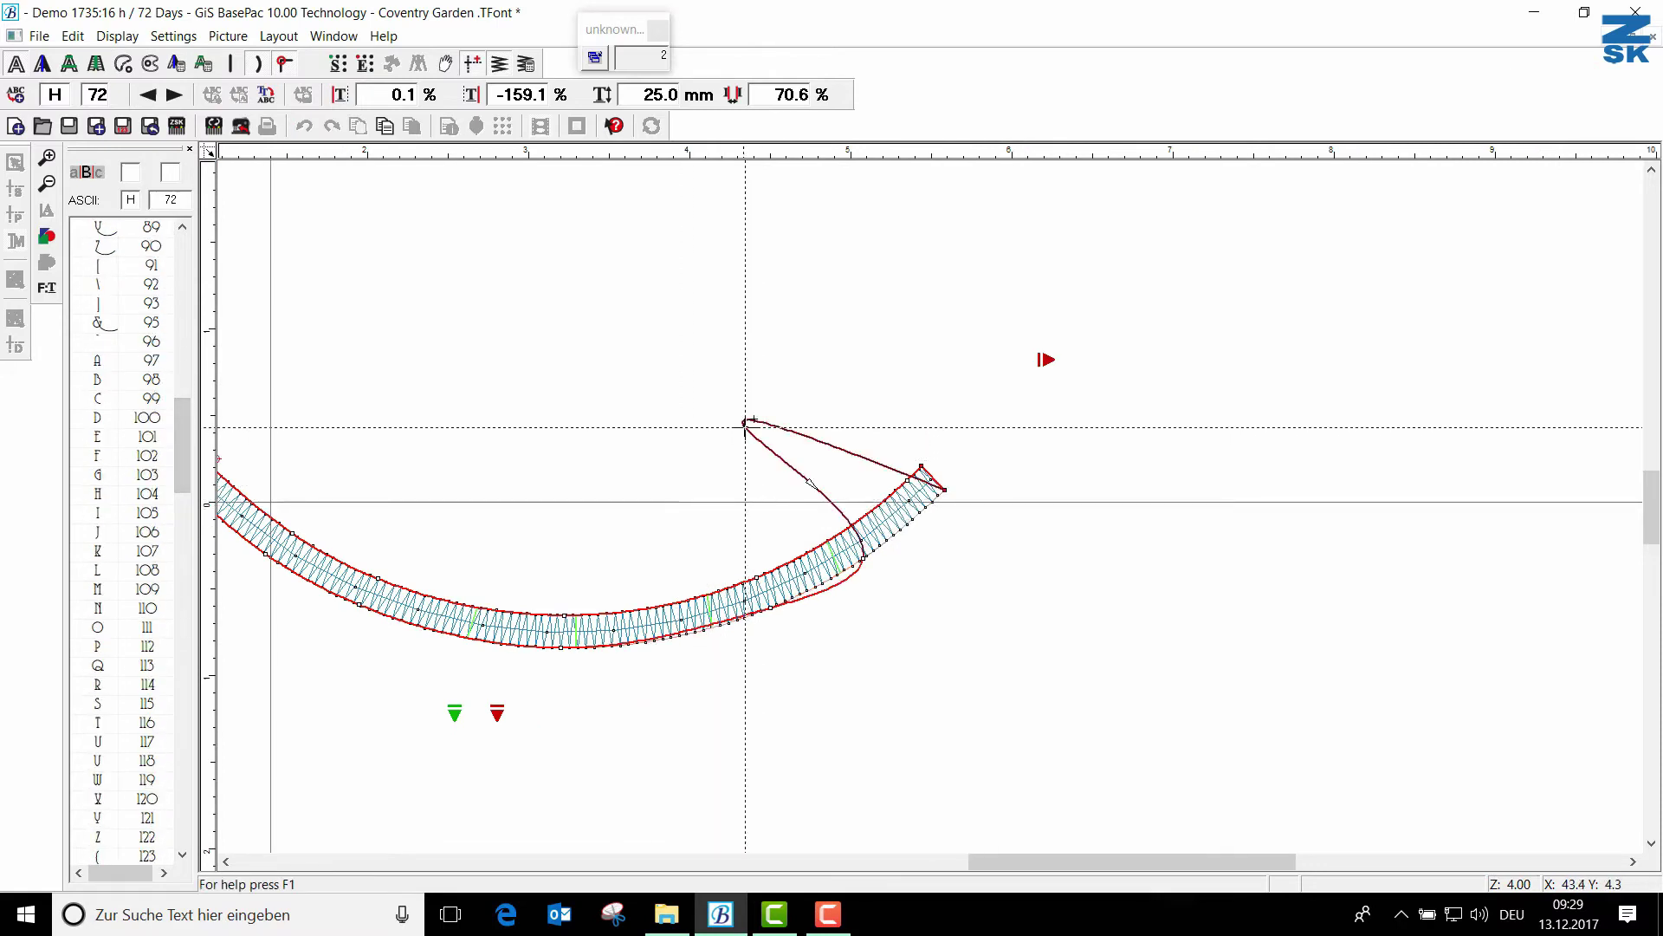
scroll(745, 427, "down", 1)
scroll(754, 427, "up", 1)
scroll(761, 439, "down", 2)
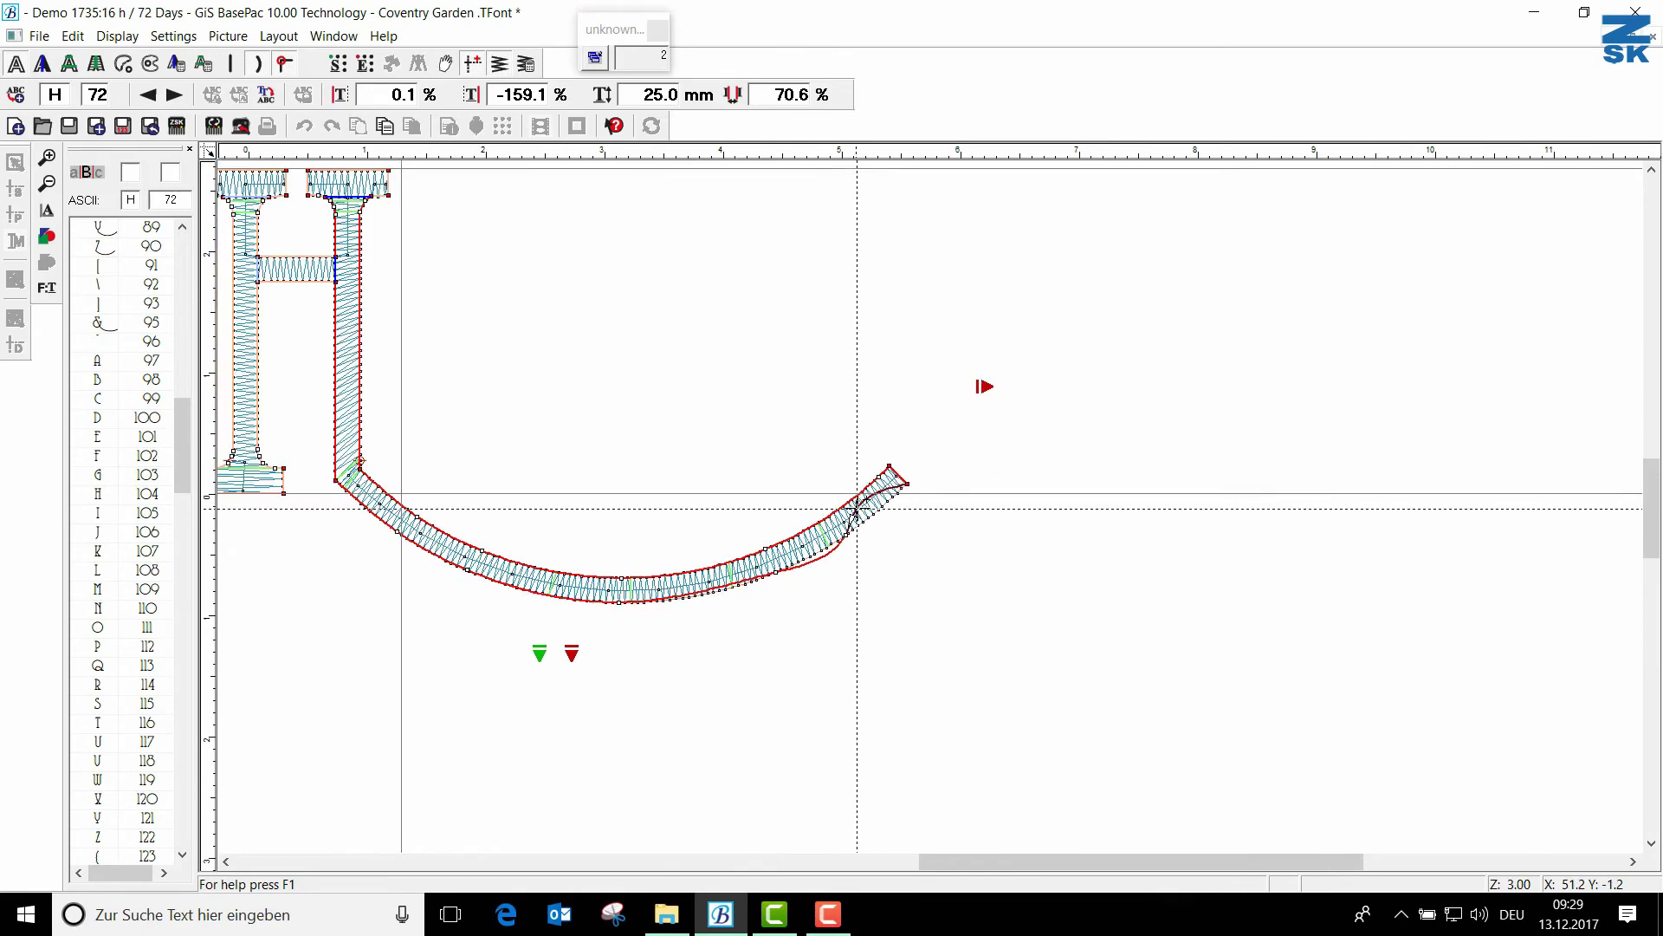
left_click(892, 483)
scroll(892, 483, "up", 1)
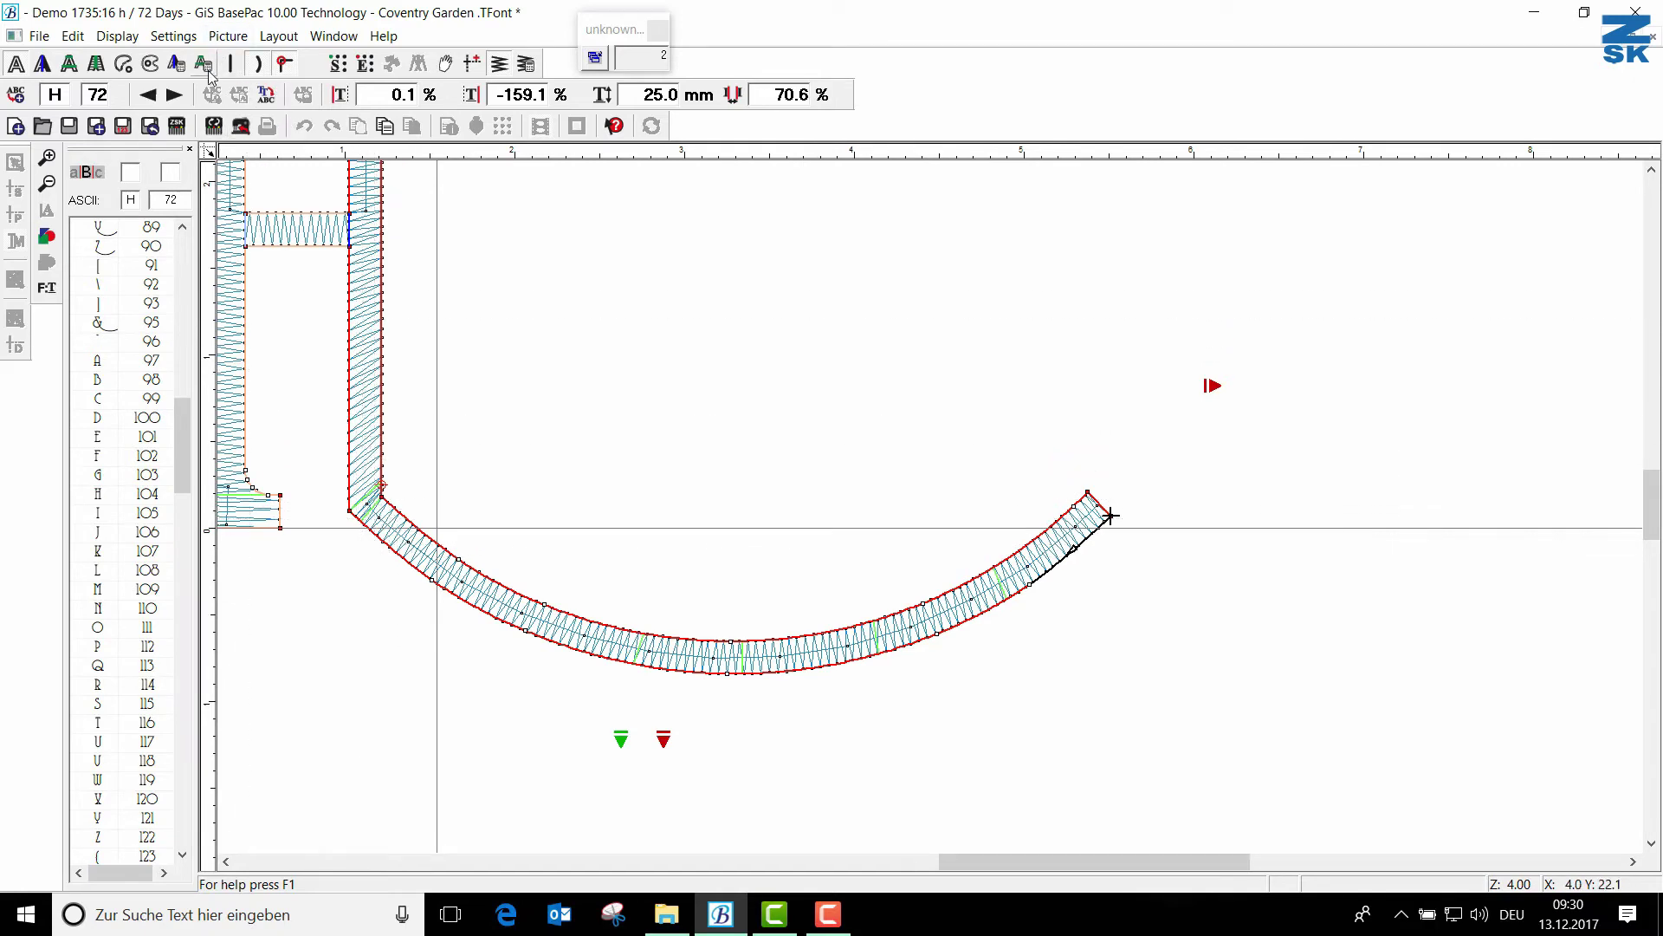
Step: Add a horizontal stitch direction line across the lower part of the H's right stem and regenerate the letter's stitches
left_click(69, 66)
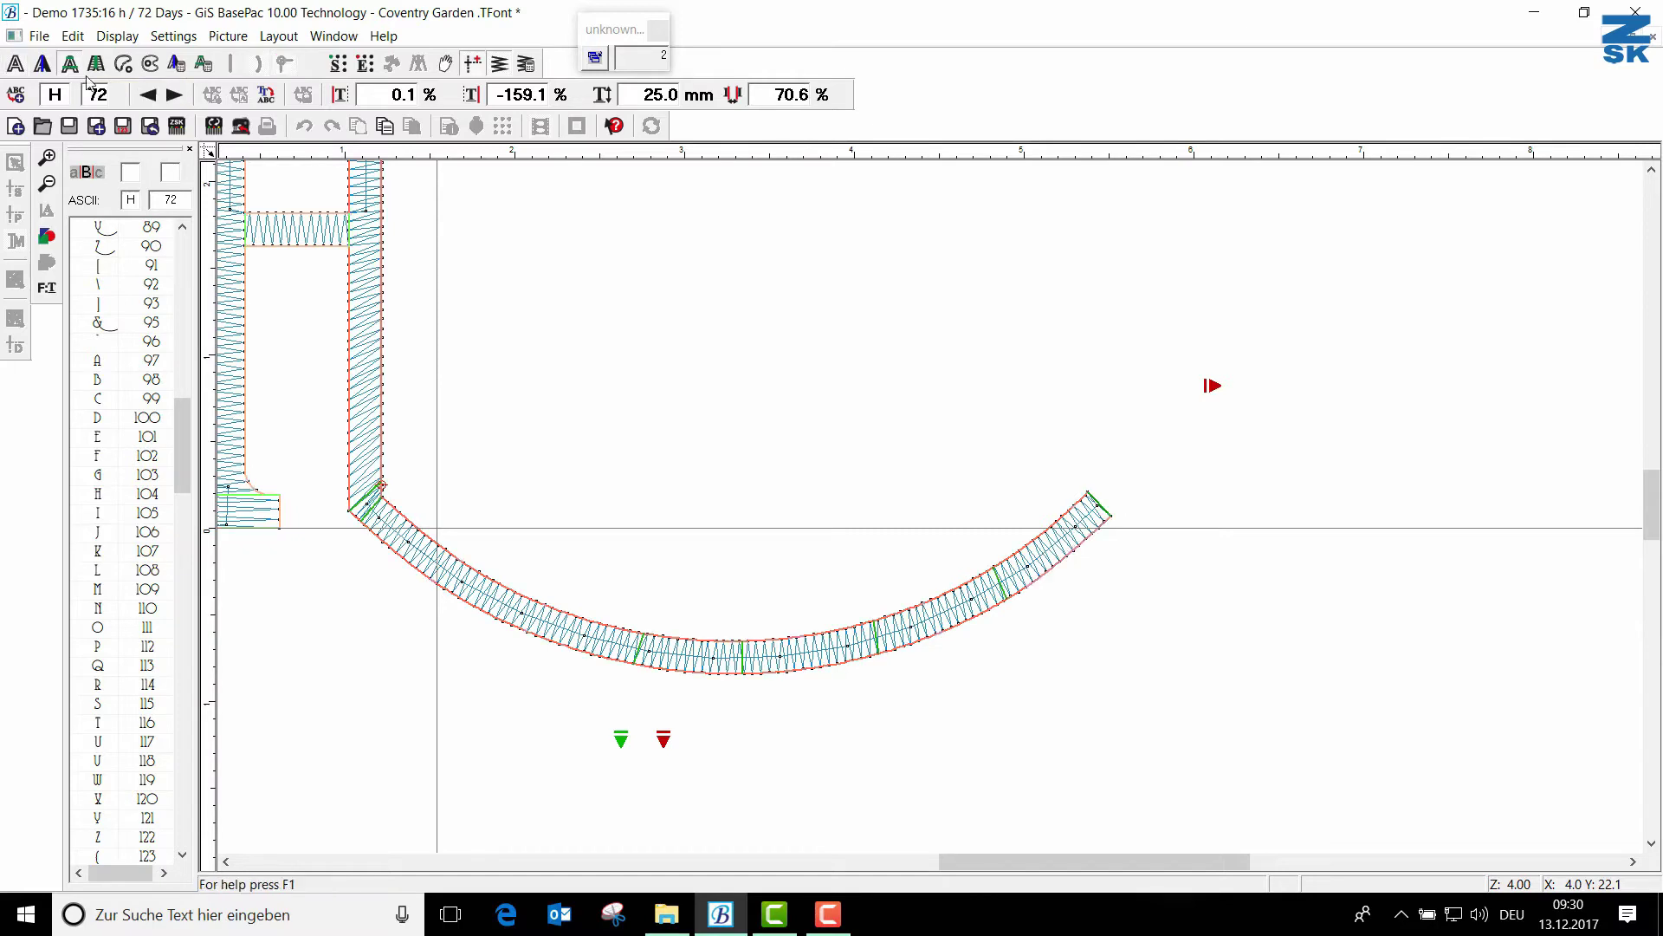
left_click(432, 382)
right_click(554, 401)
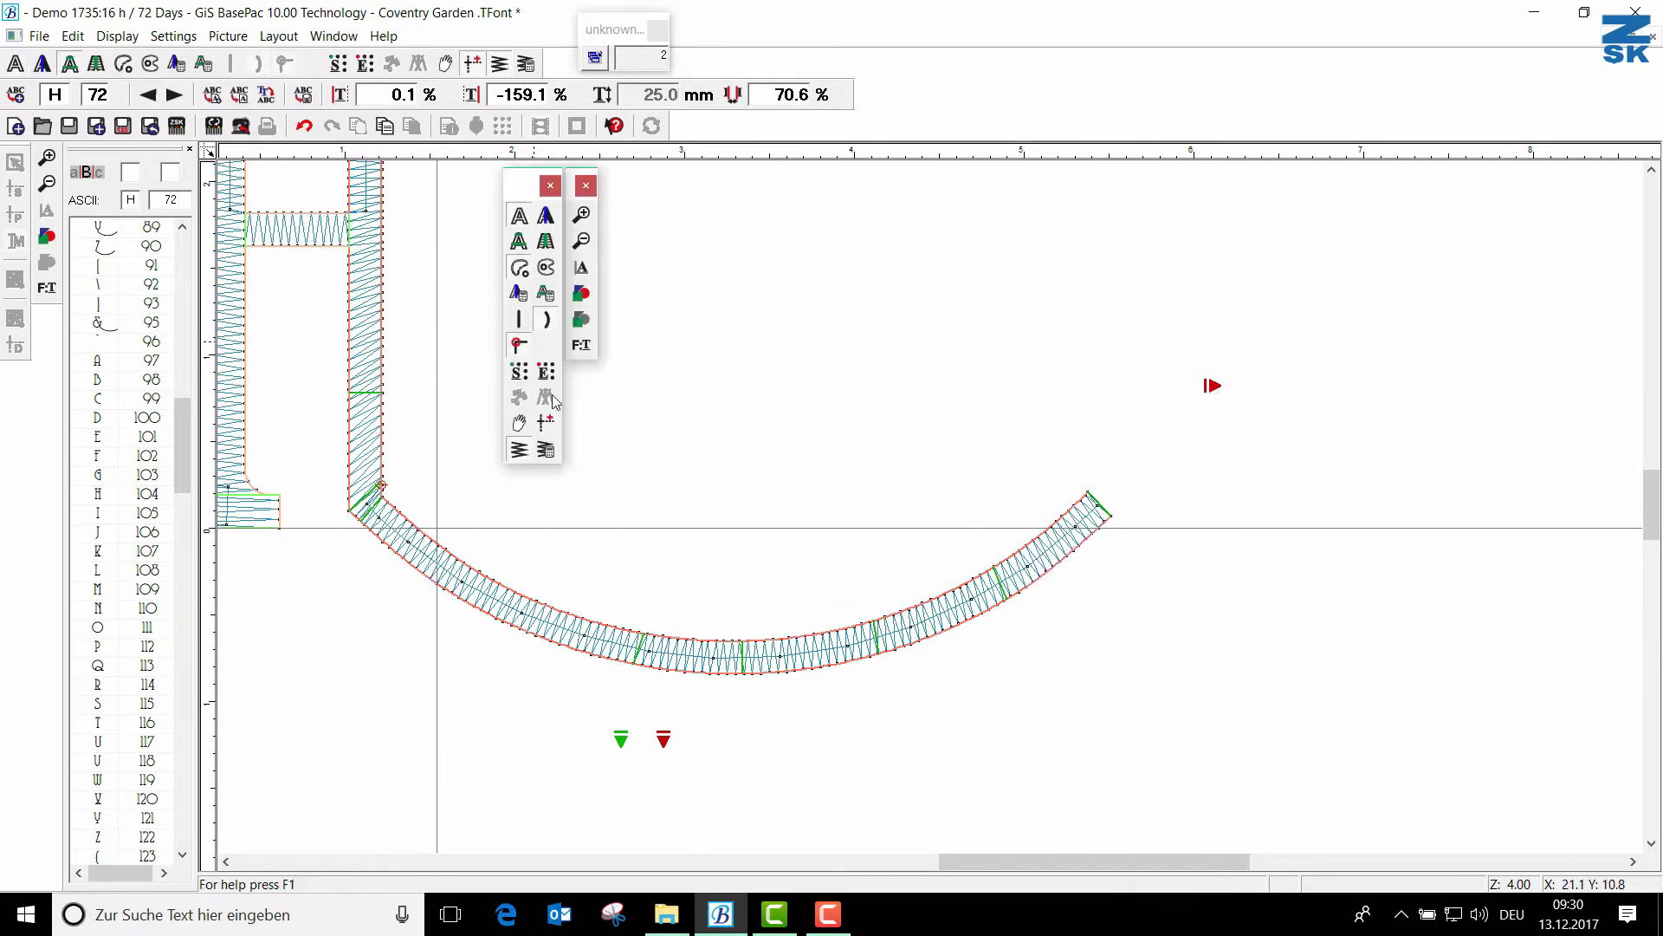
left_click(546, 449)
scroll(388, 520, "up", 1)
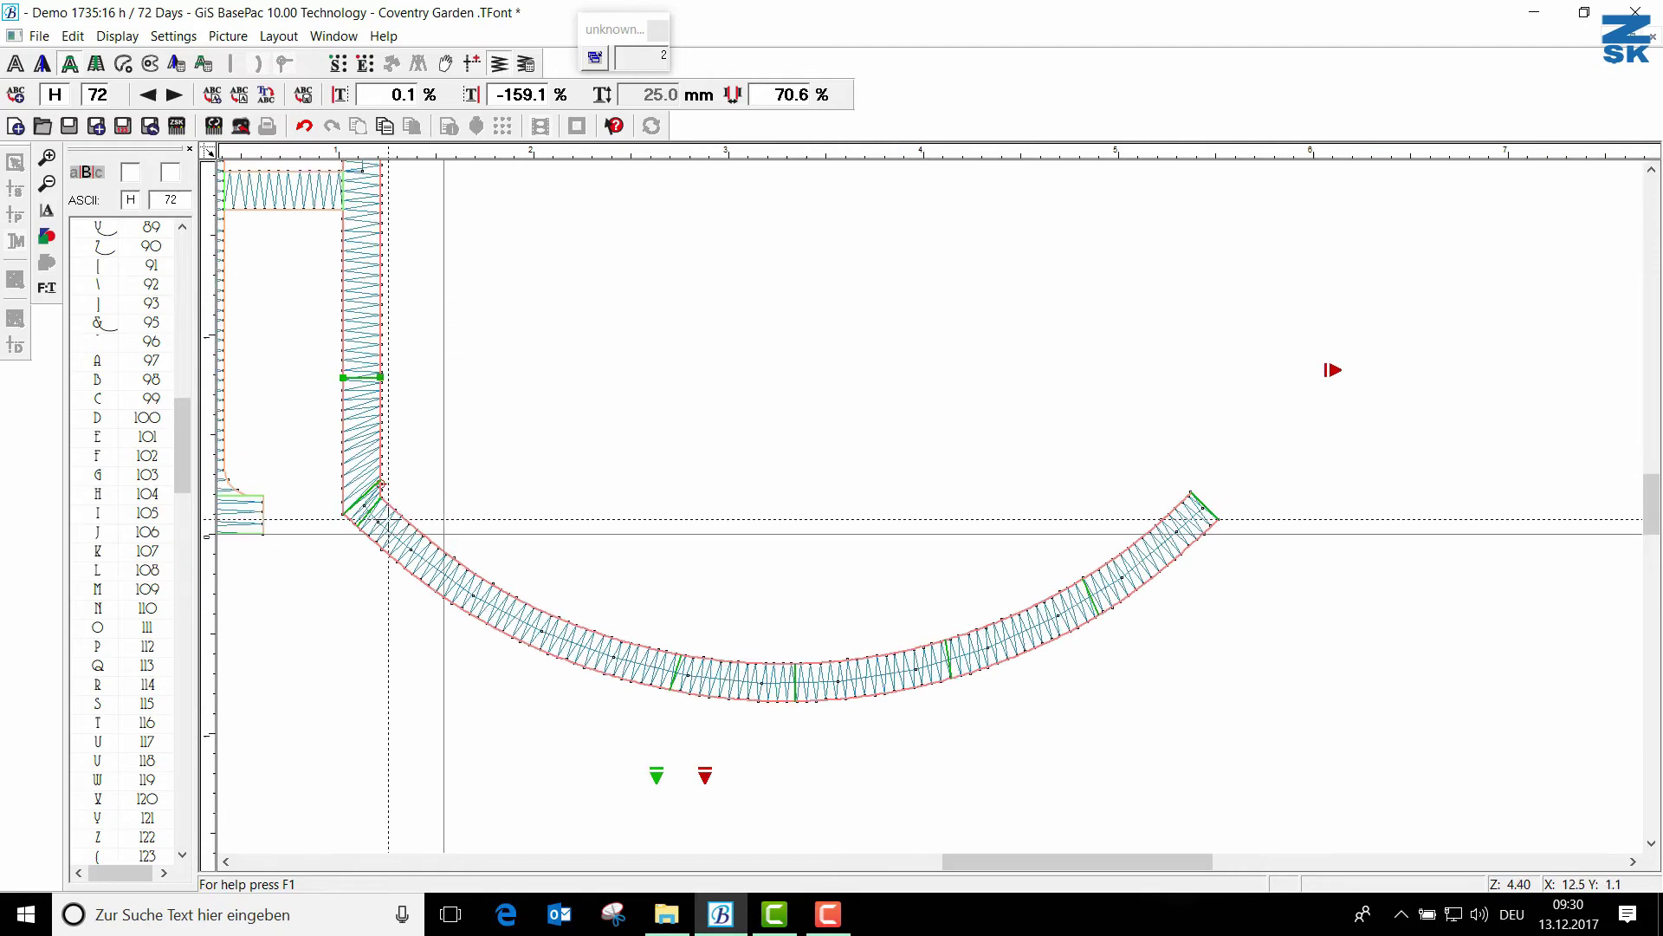
scroll(388, 520, "up", 3)
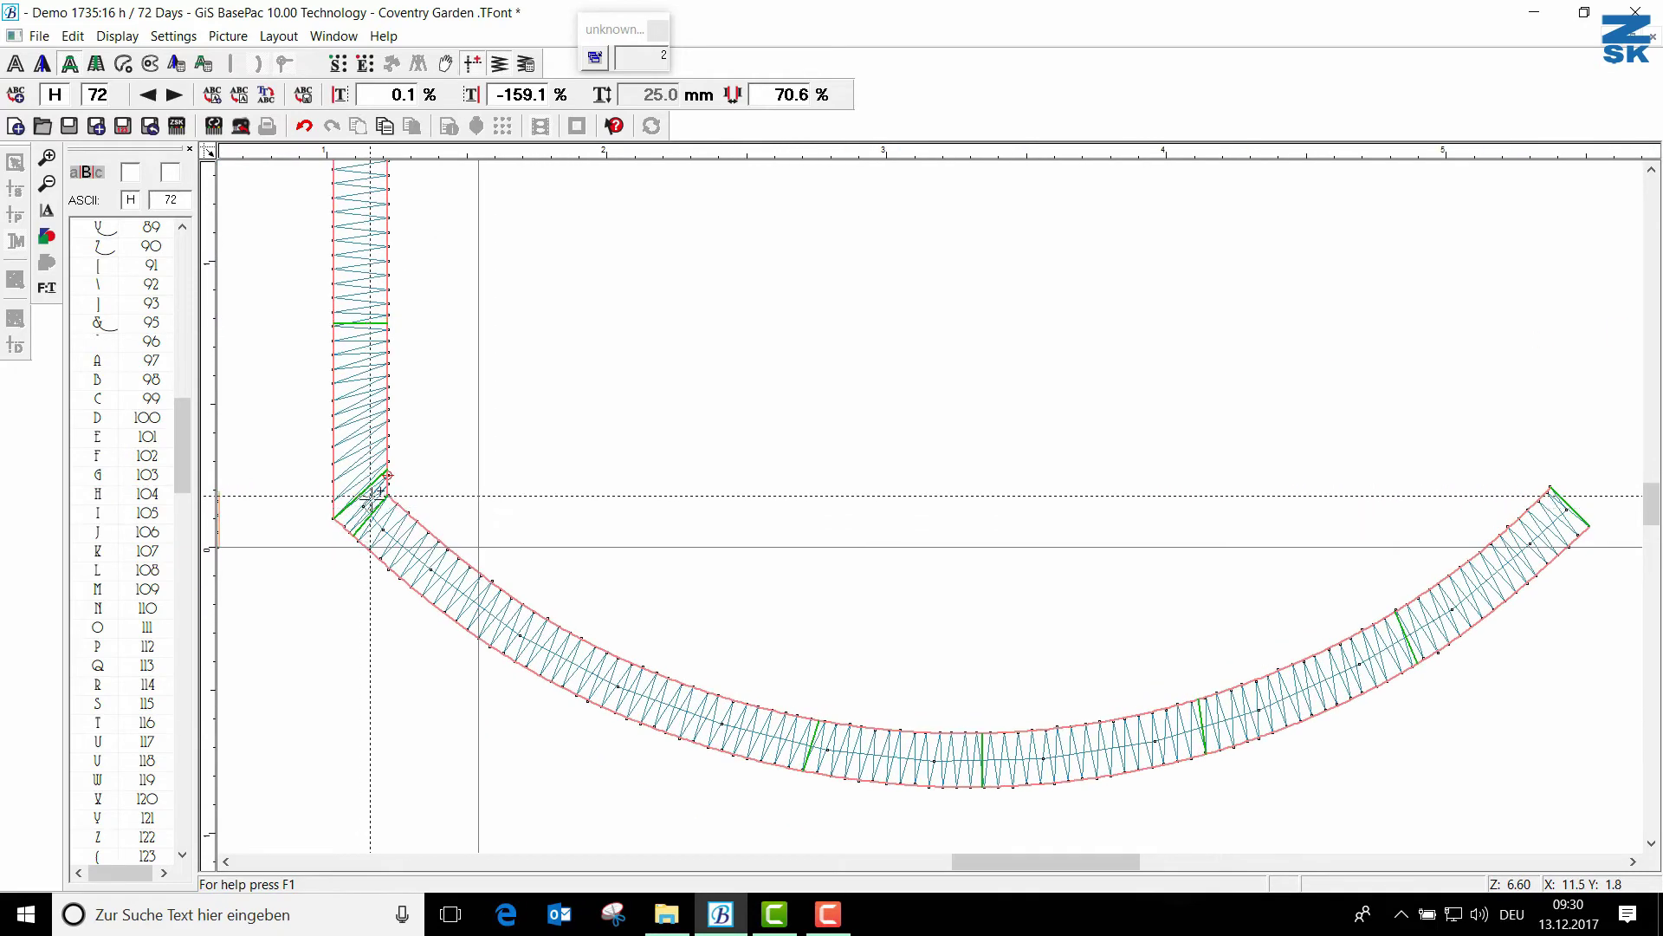
scroll(378, 490, "up", 3)
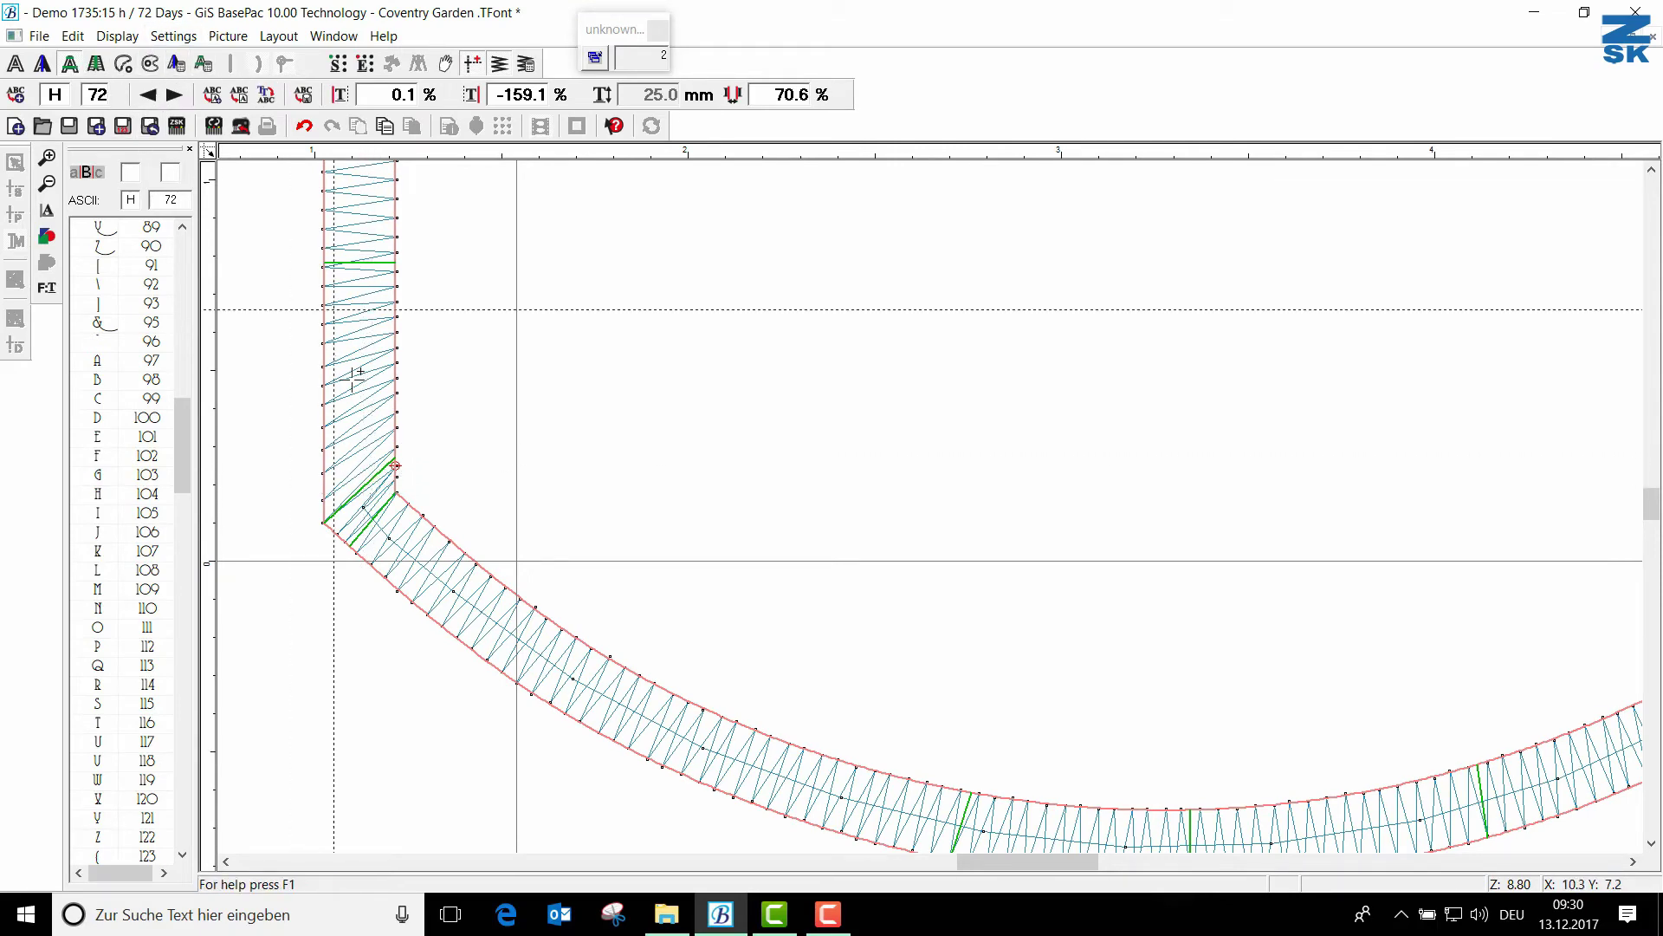
right_click(346, 518)
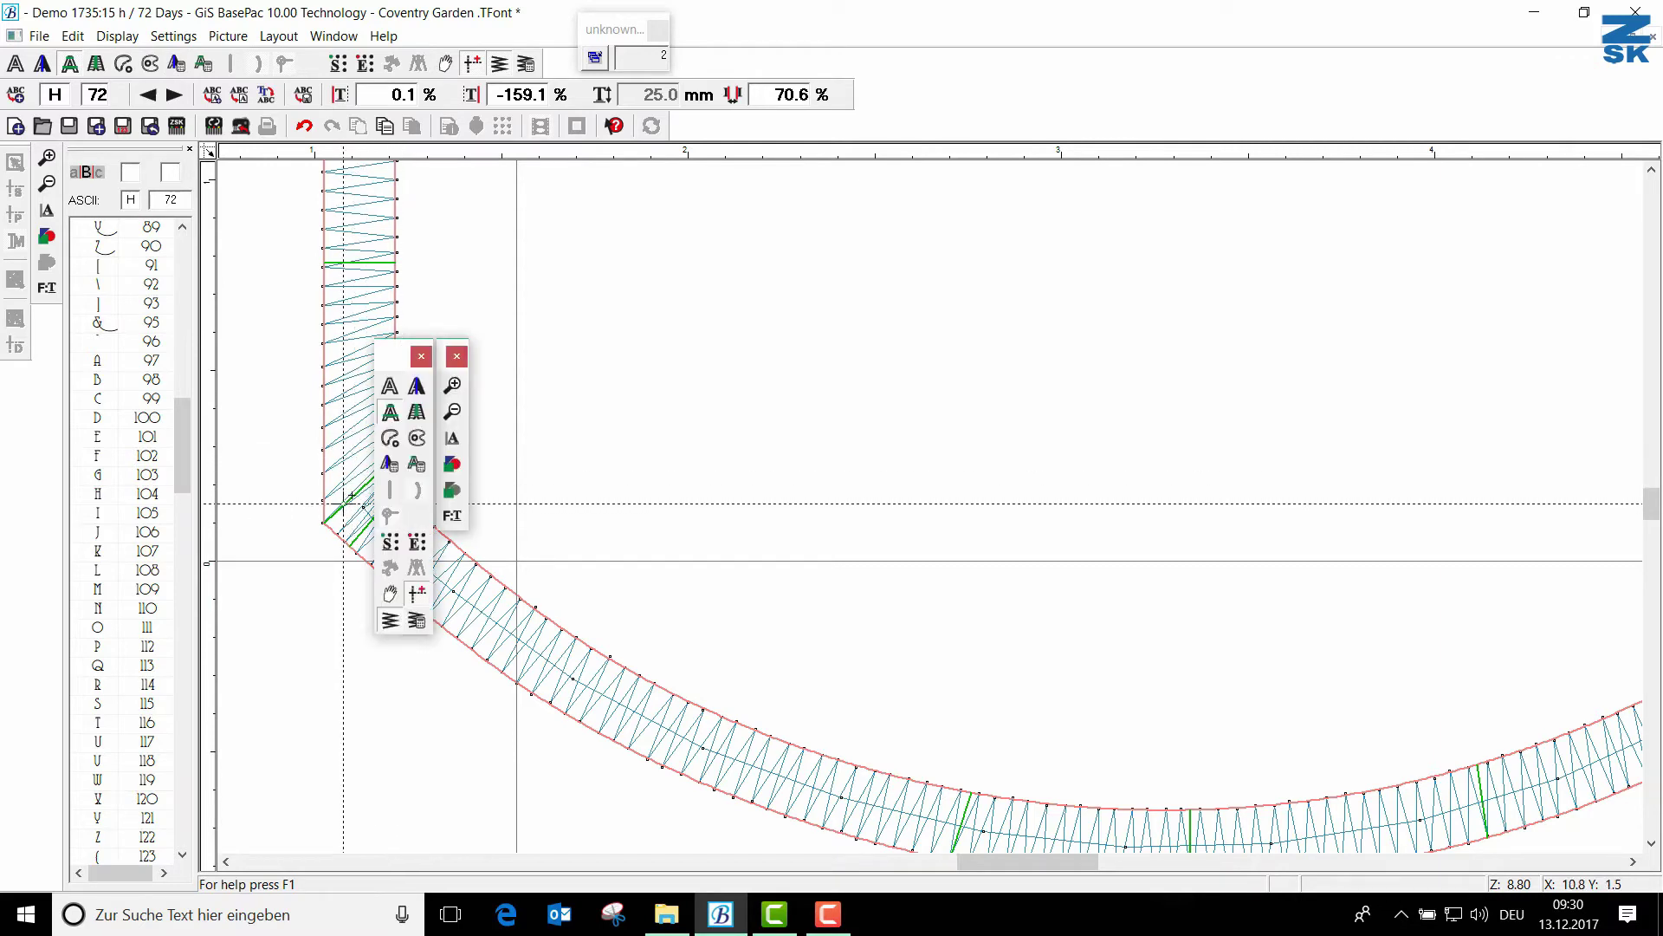
left_click(416, 620)
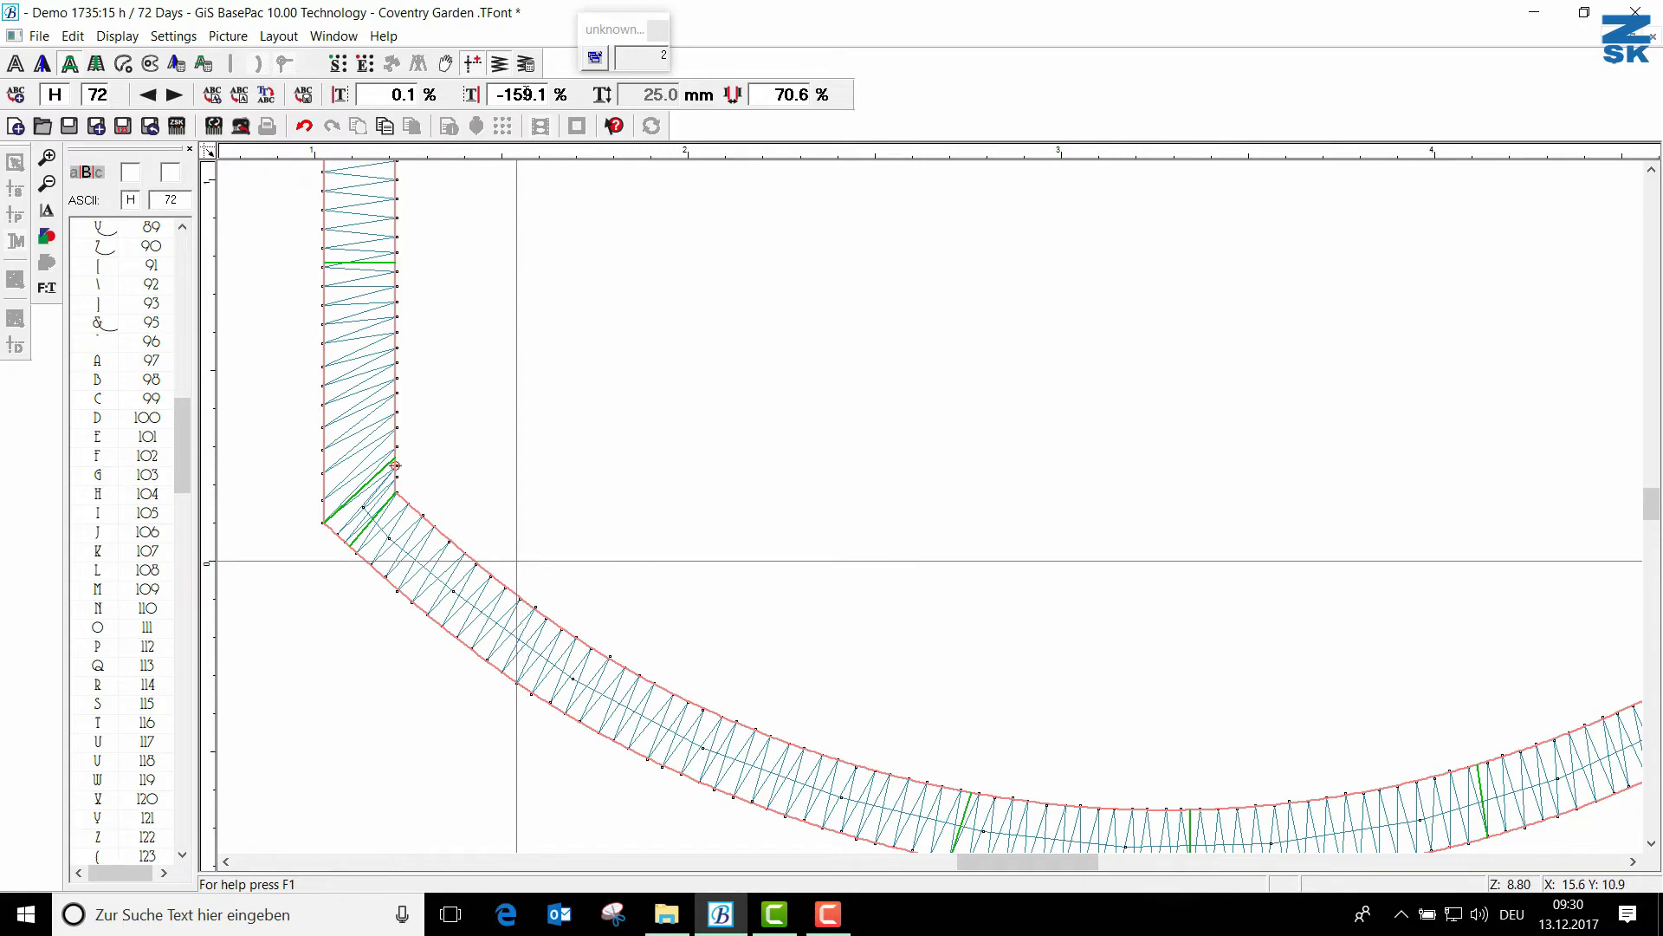
Step: Save the changed H to the font and move on to letter I (ASCII 73)
scroll(502, 373, "down", 4)
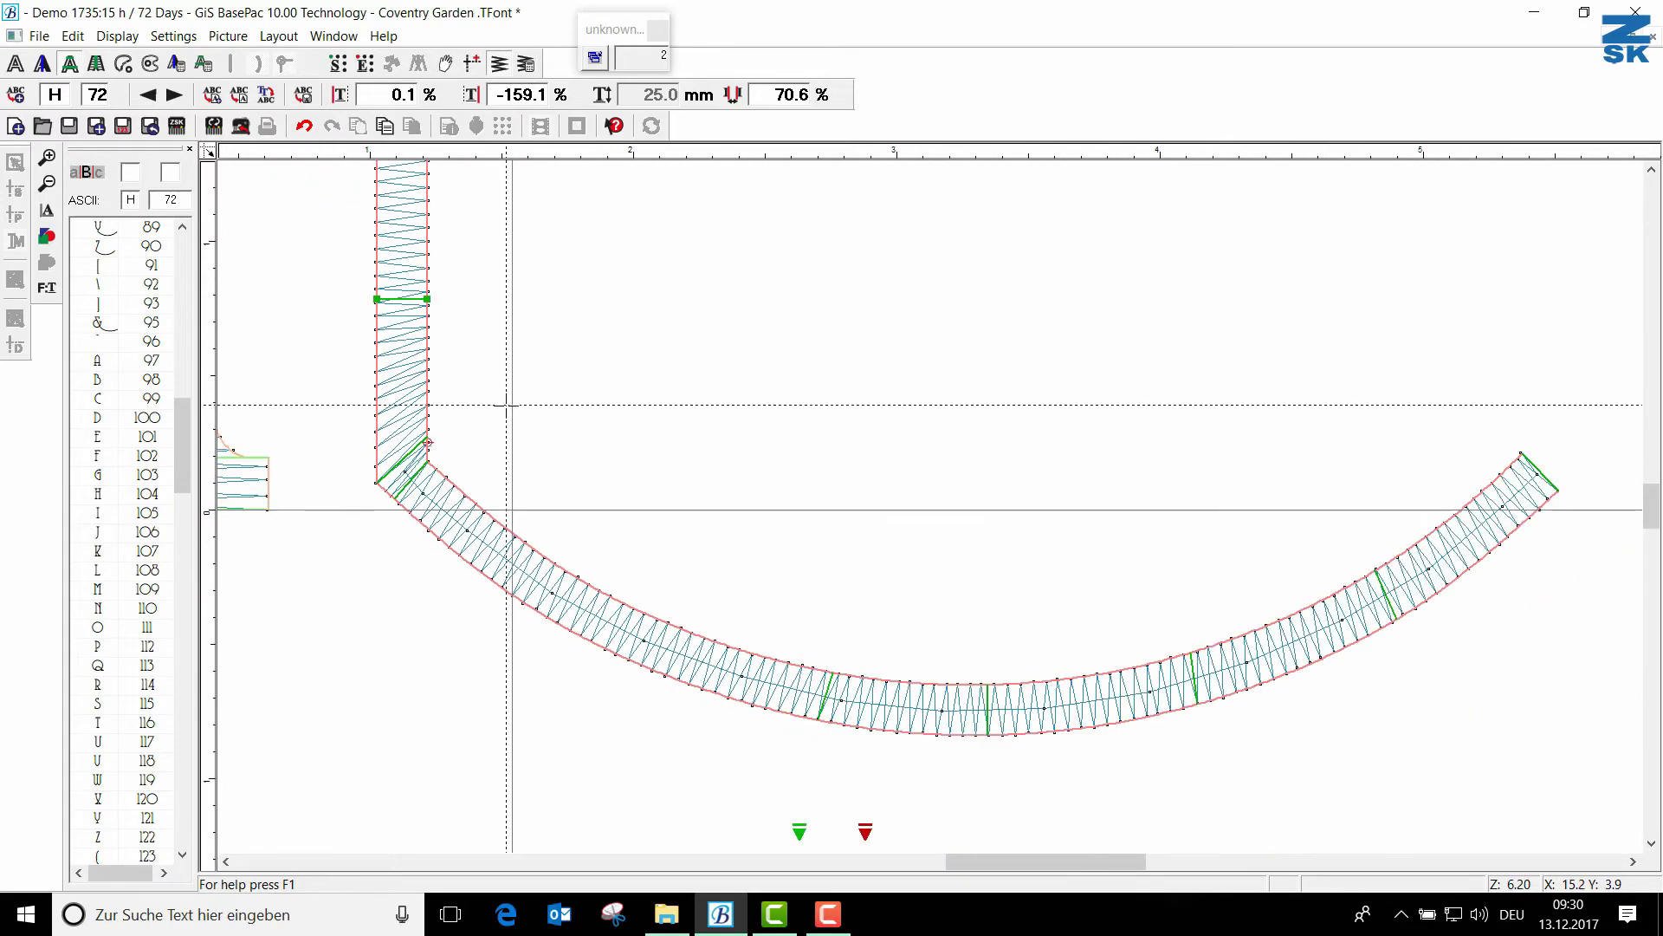
scroll(506, 406, "down", 3)
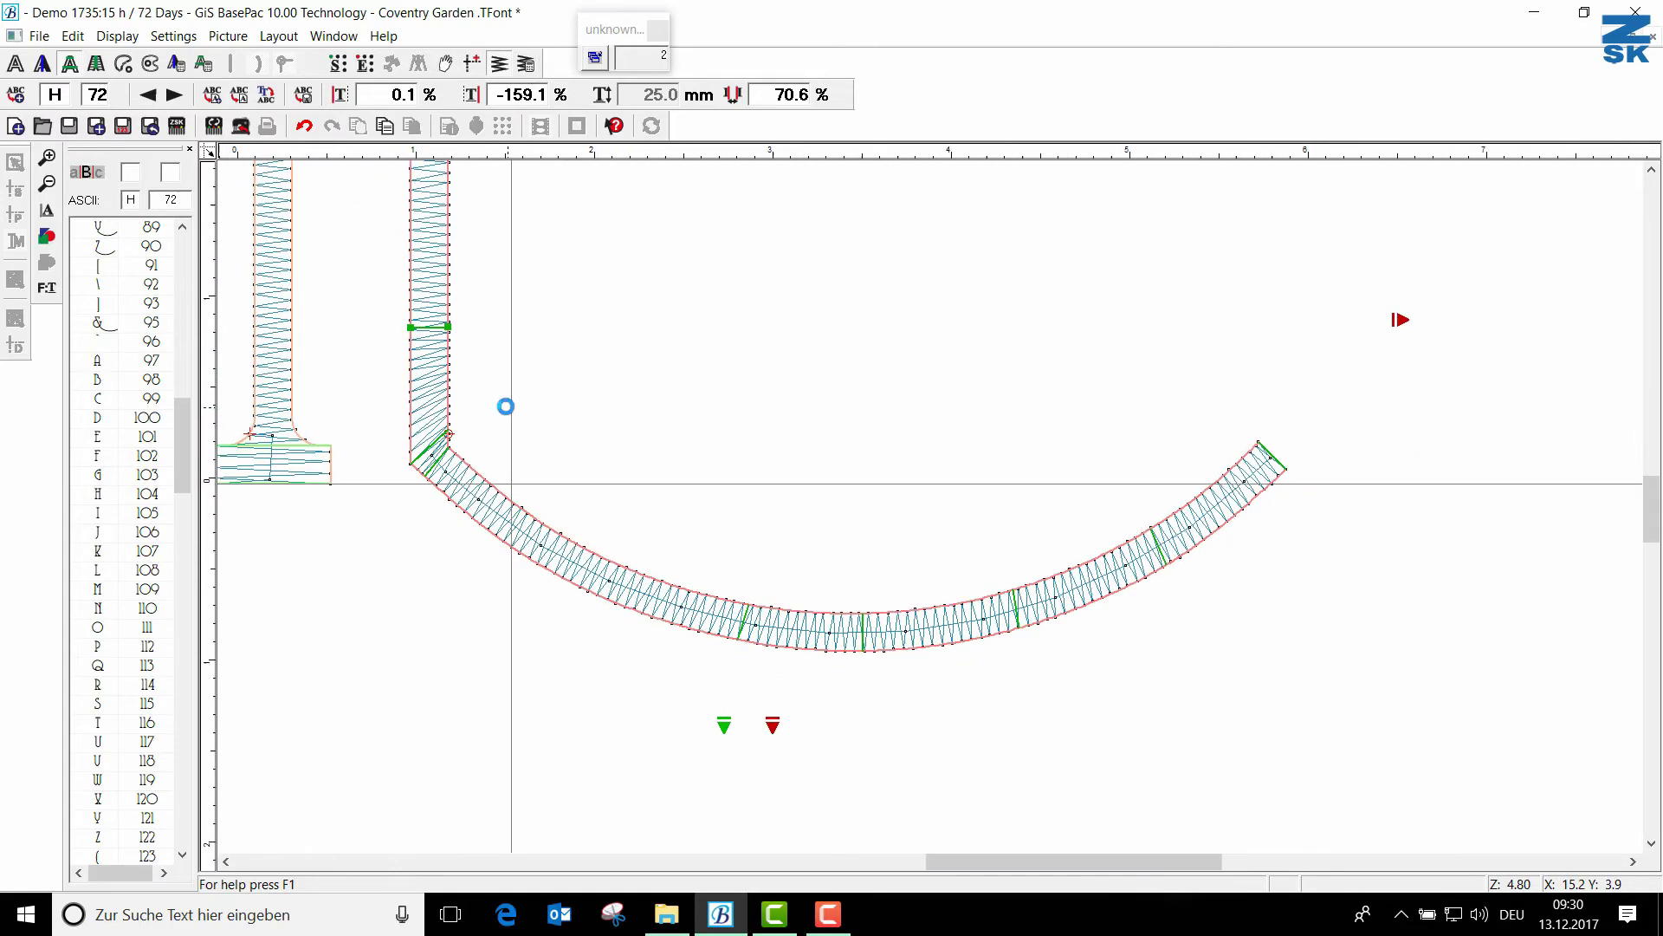
left_click(174, 97)
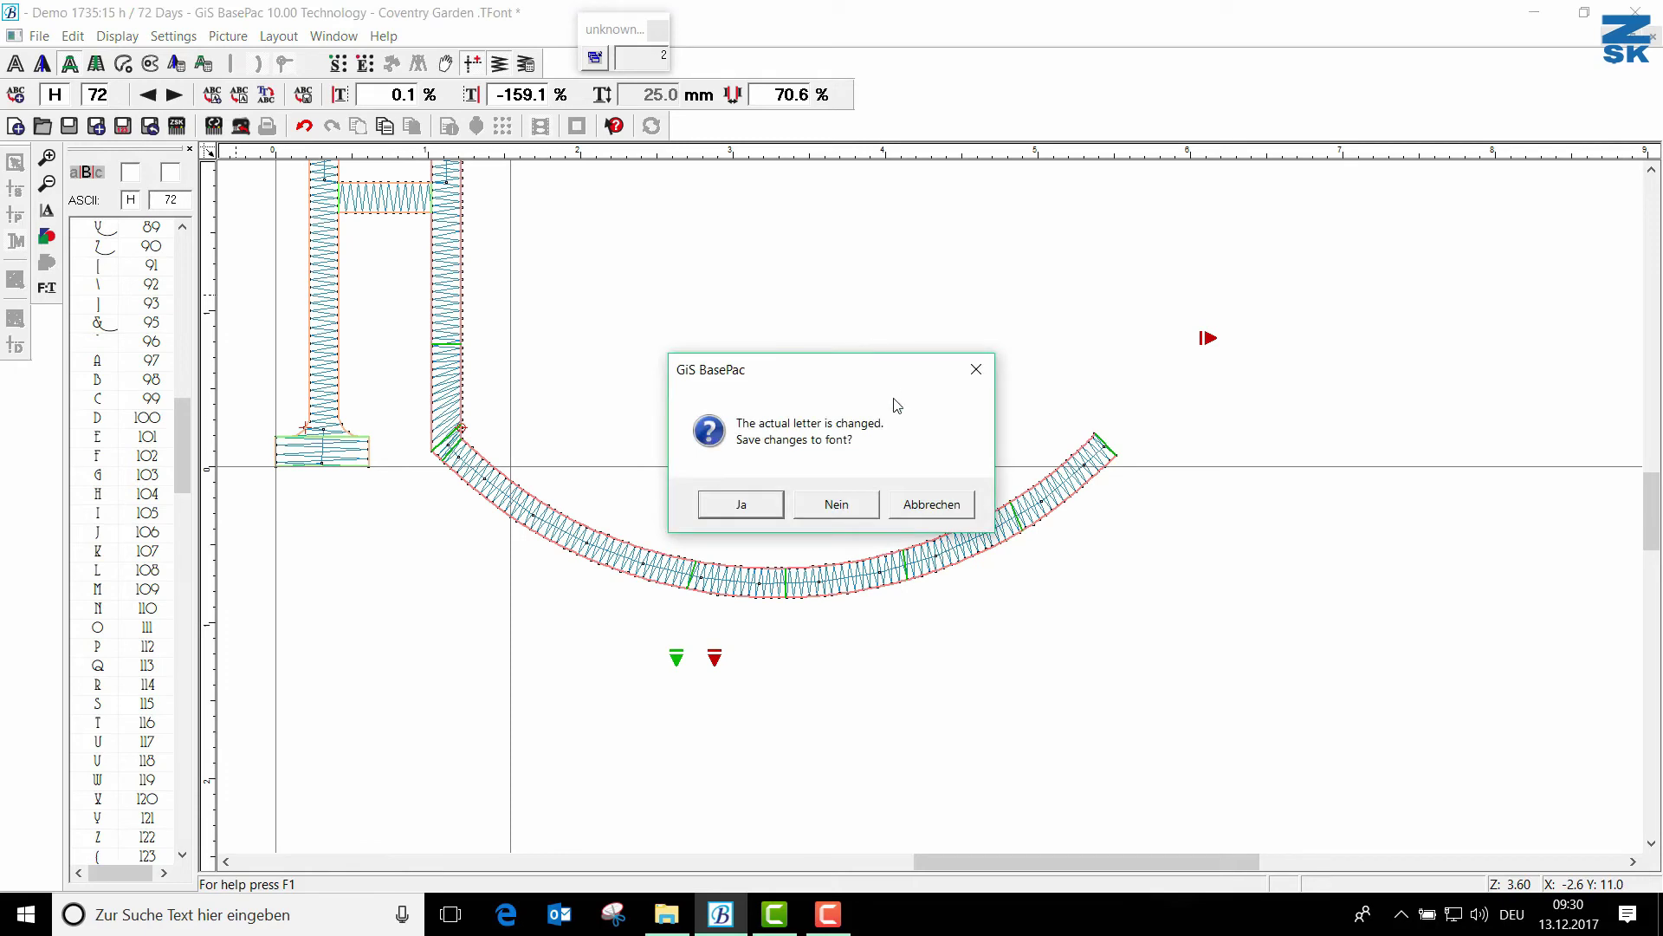
left_click(741, 504)
scroll(545, 483, "down", 3)
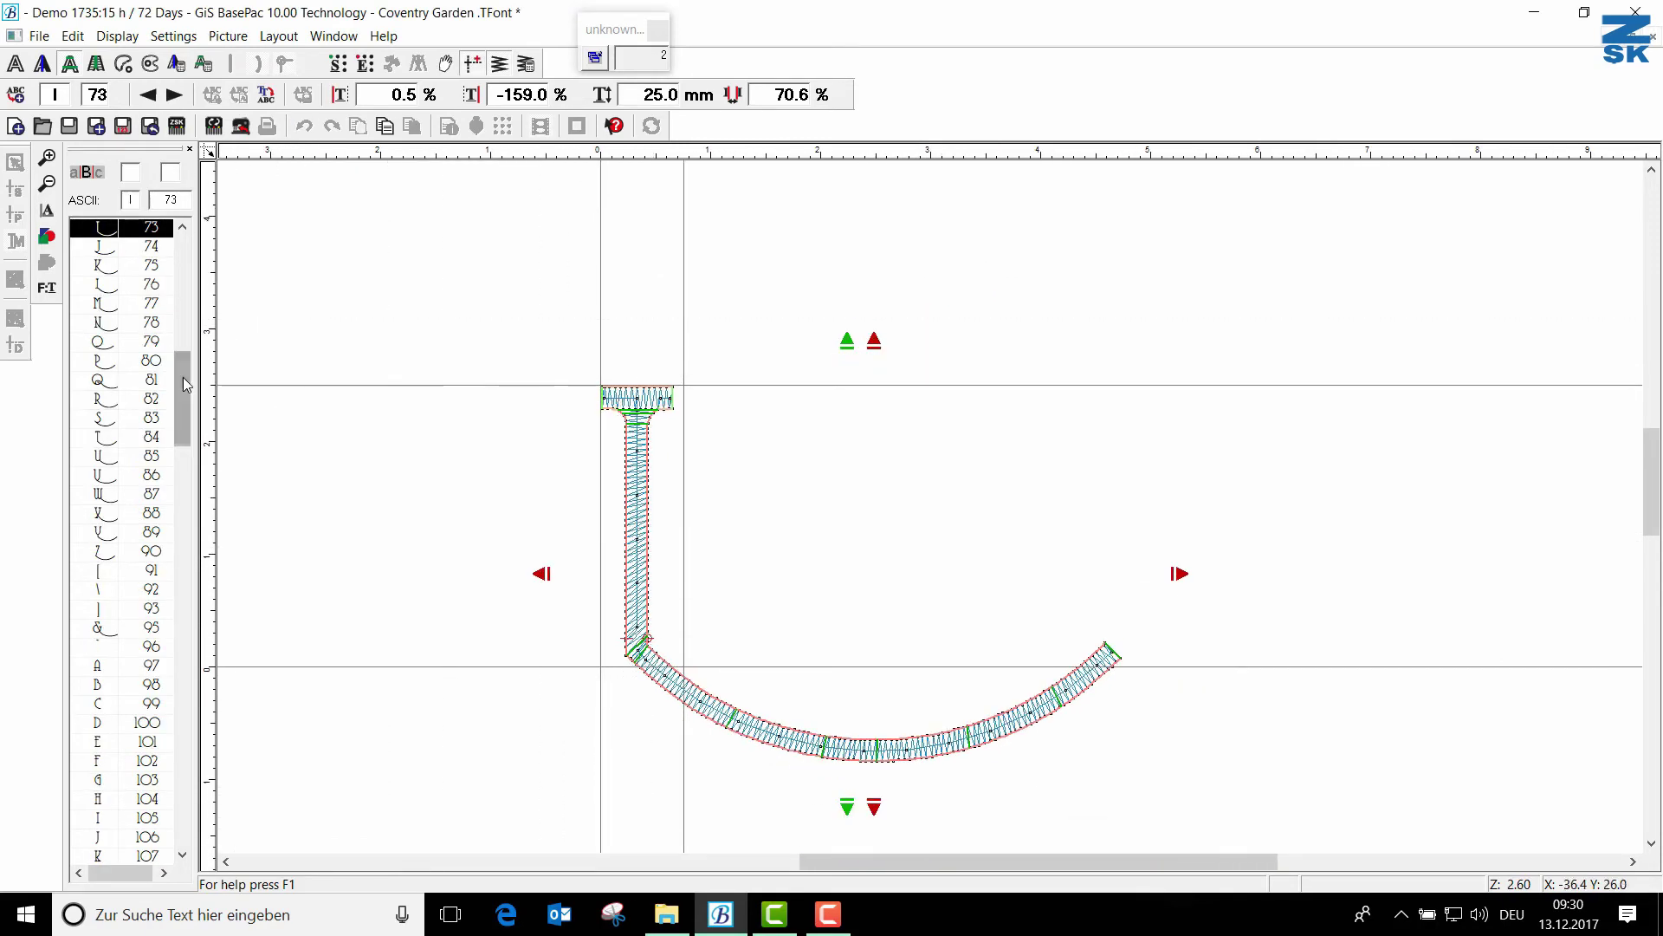
Step: Examine the generated stitches of the special characters at ASCII 220, 217 and 215
left_click_drag(184, 384, 176, 736)
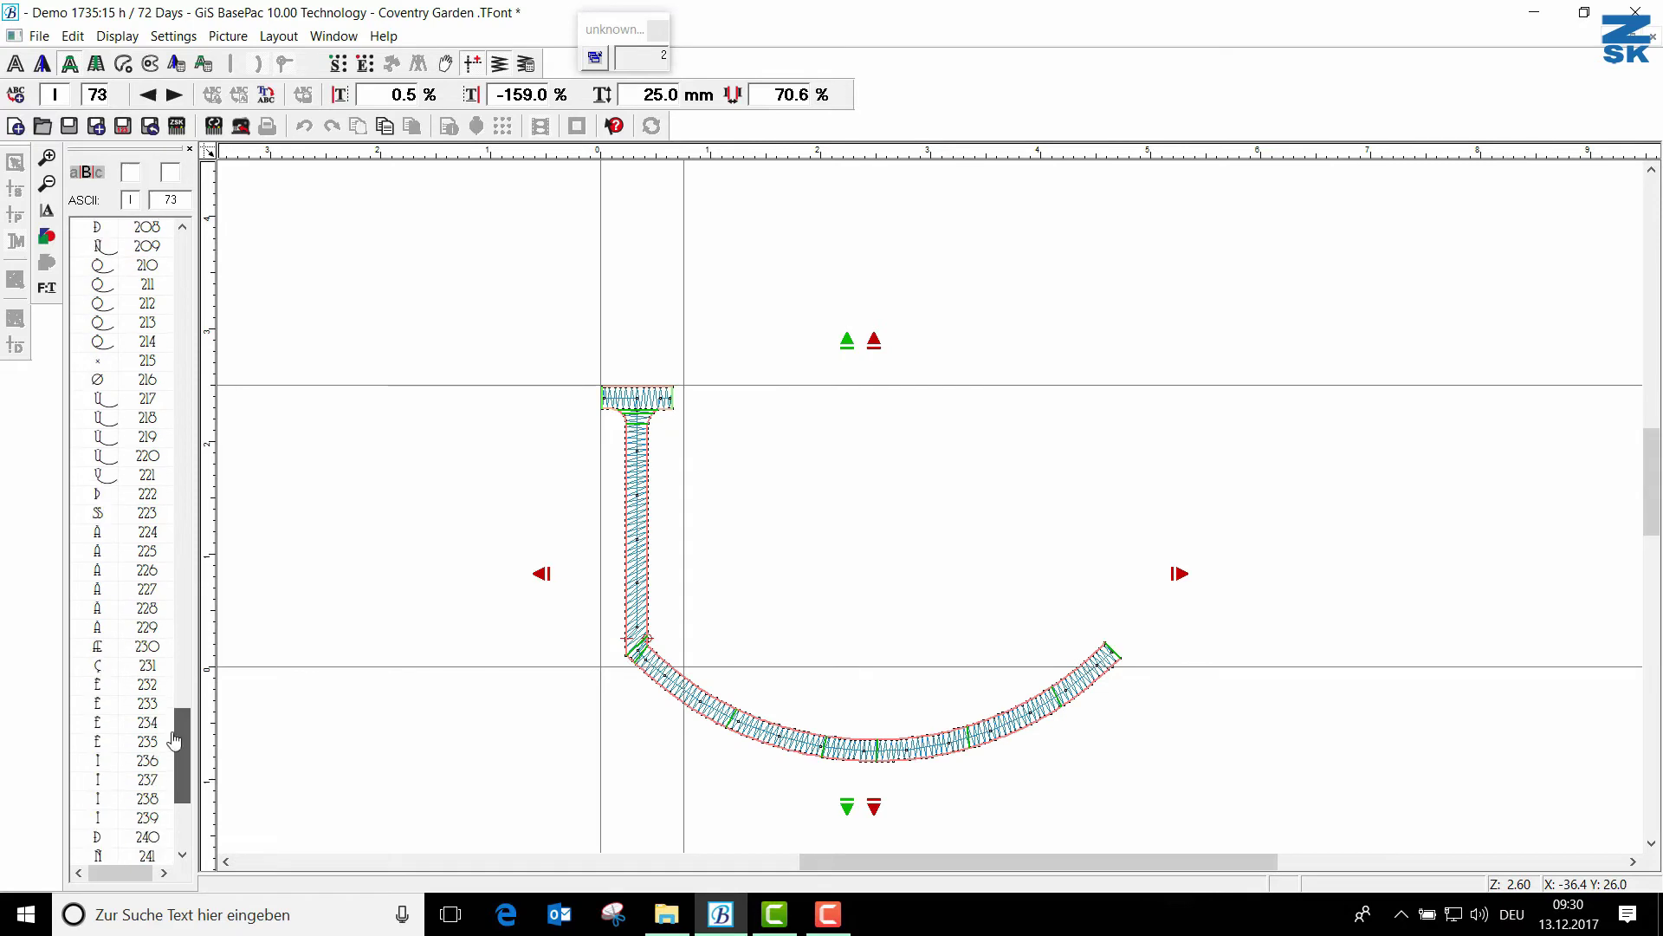
left_click(104, 465)
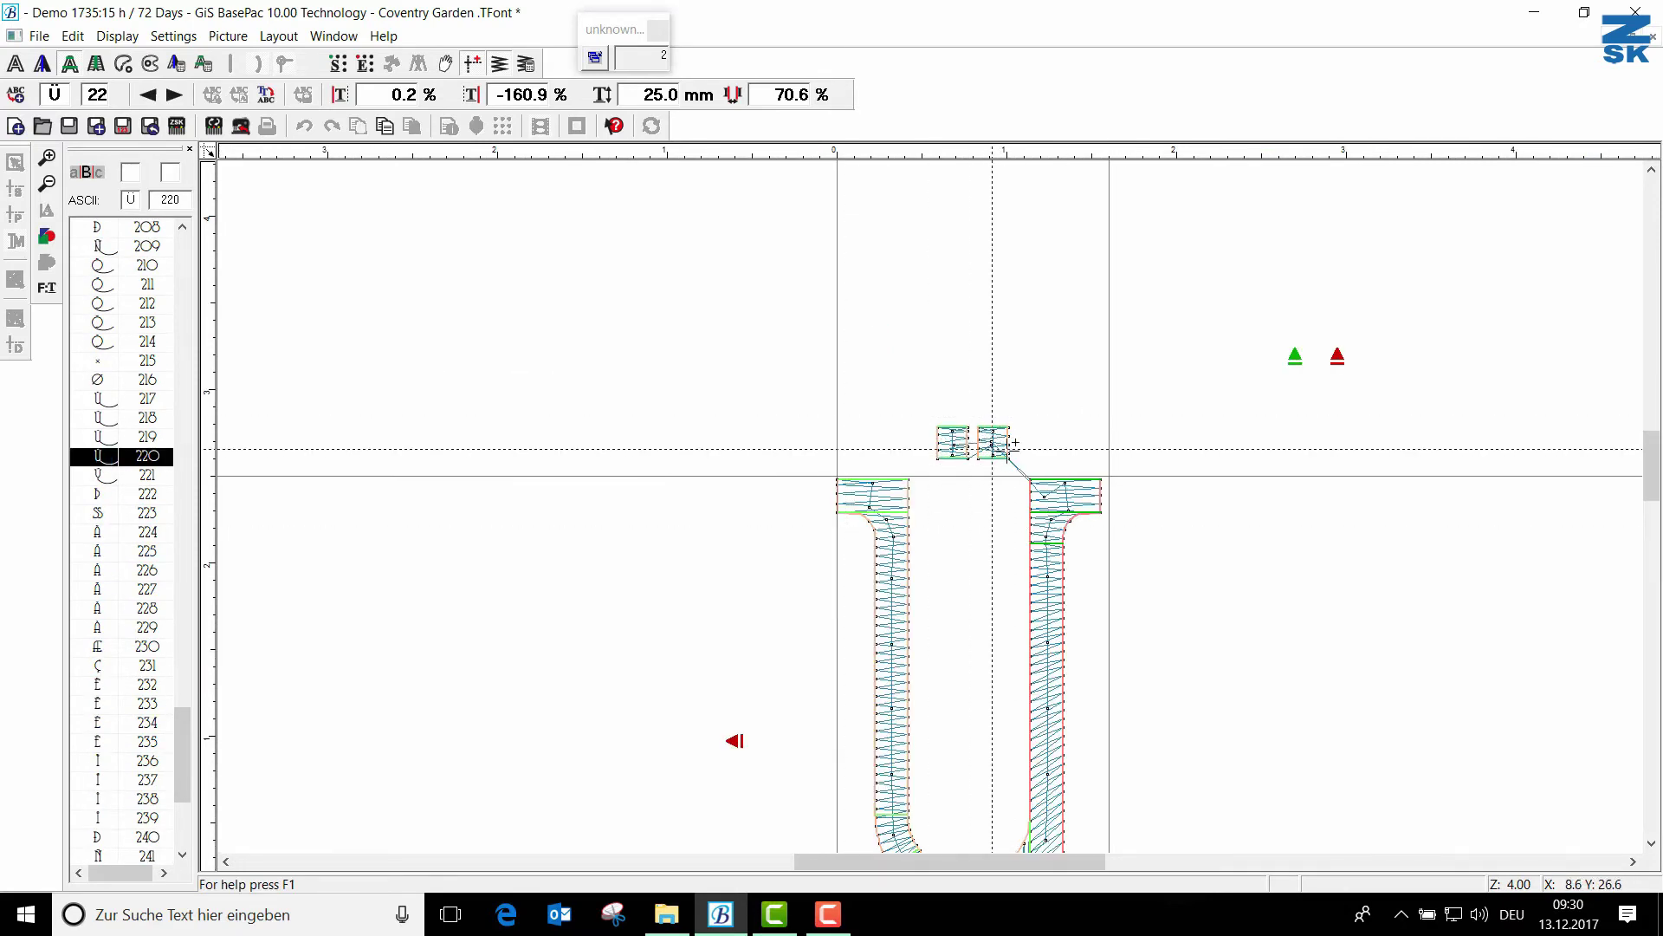
left_click(101, 398)
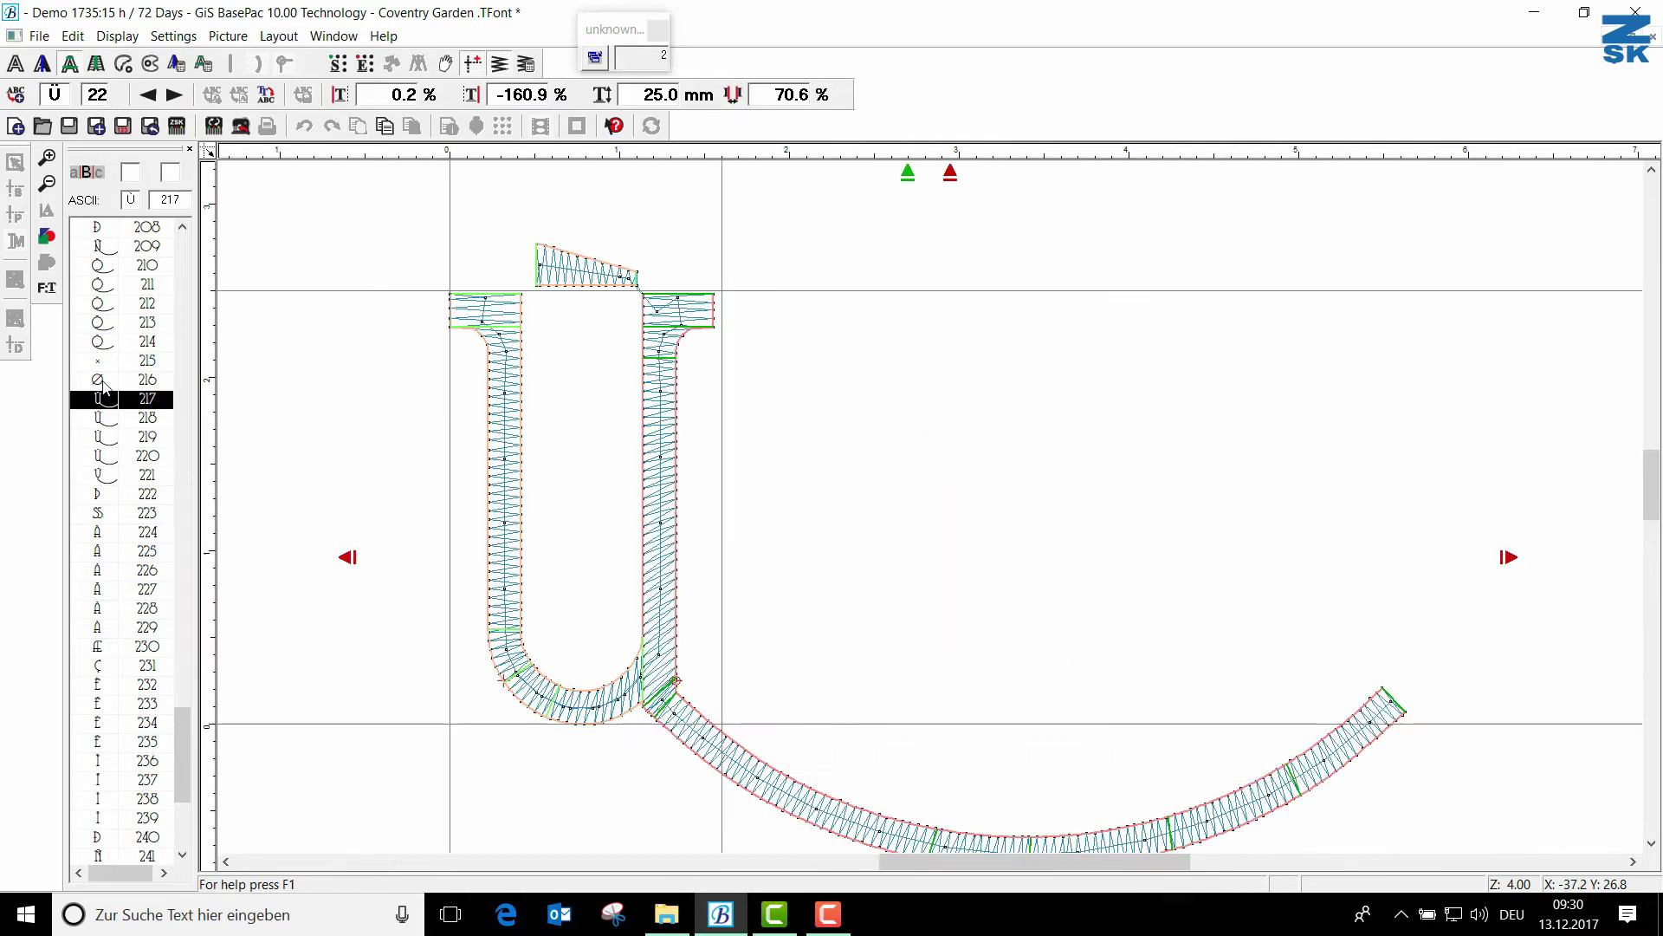
left_click(105, 361)
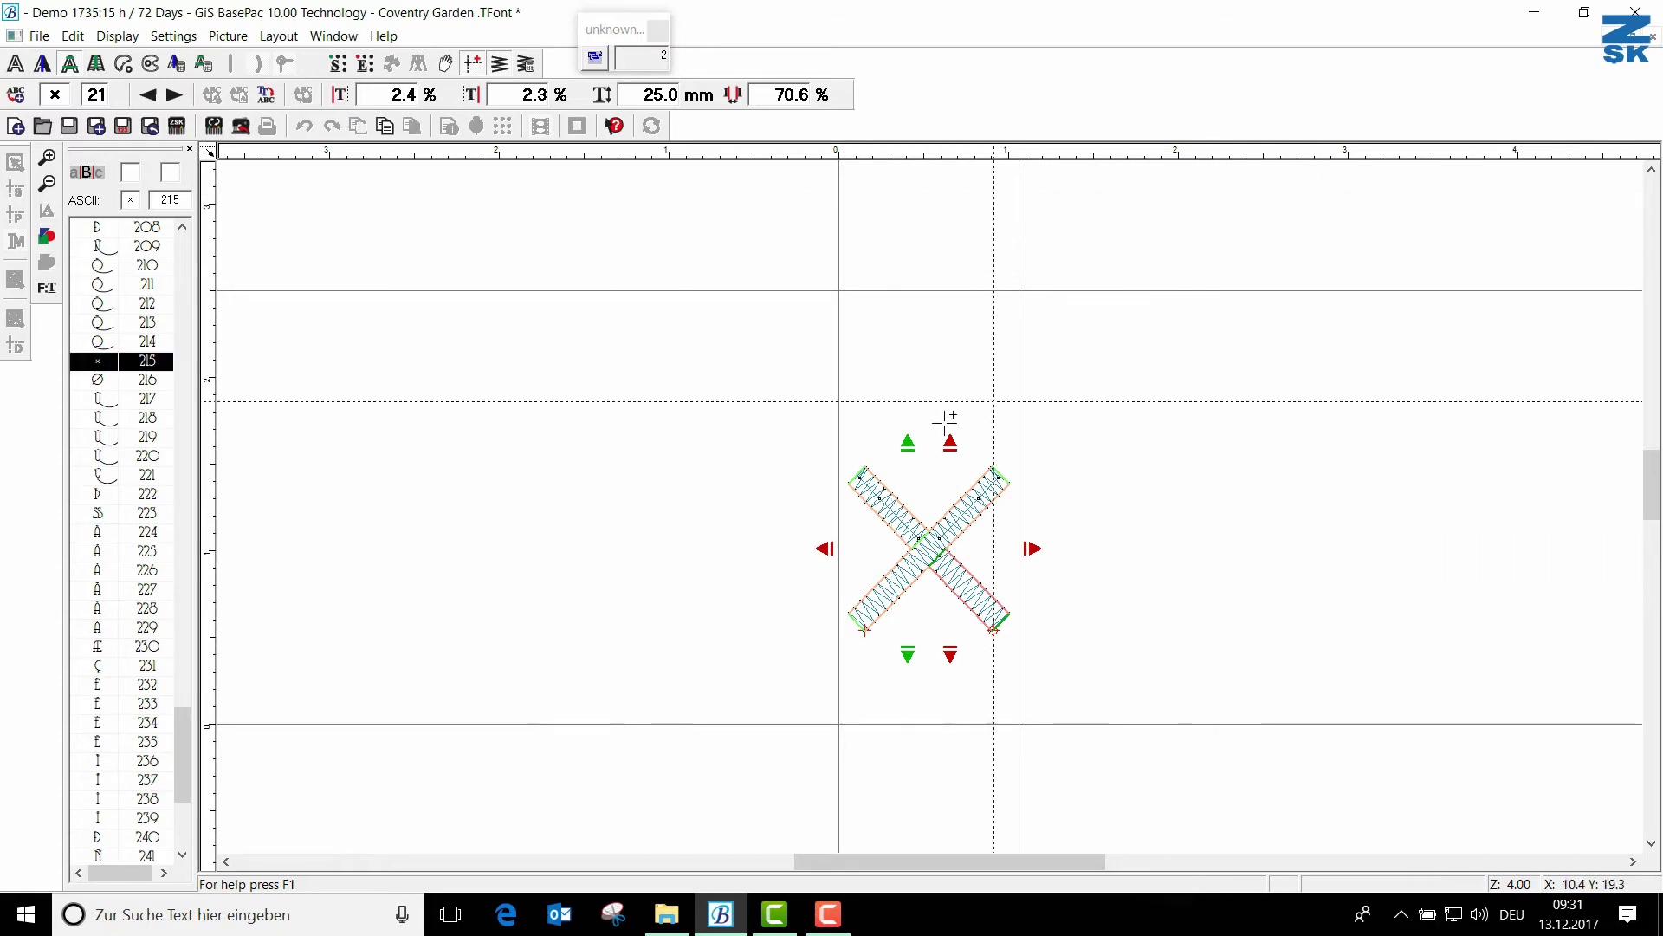
Step: Examine the stitches of further accented characters near the end of the font, including ASCII 253, 242 and 230
scroll(130, 766, "down", 5)
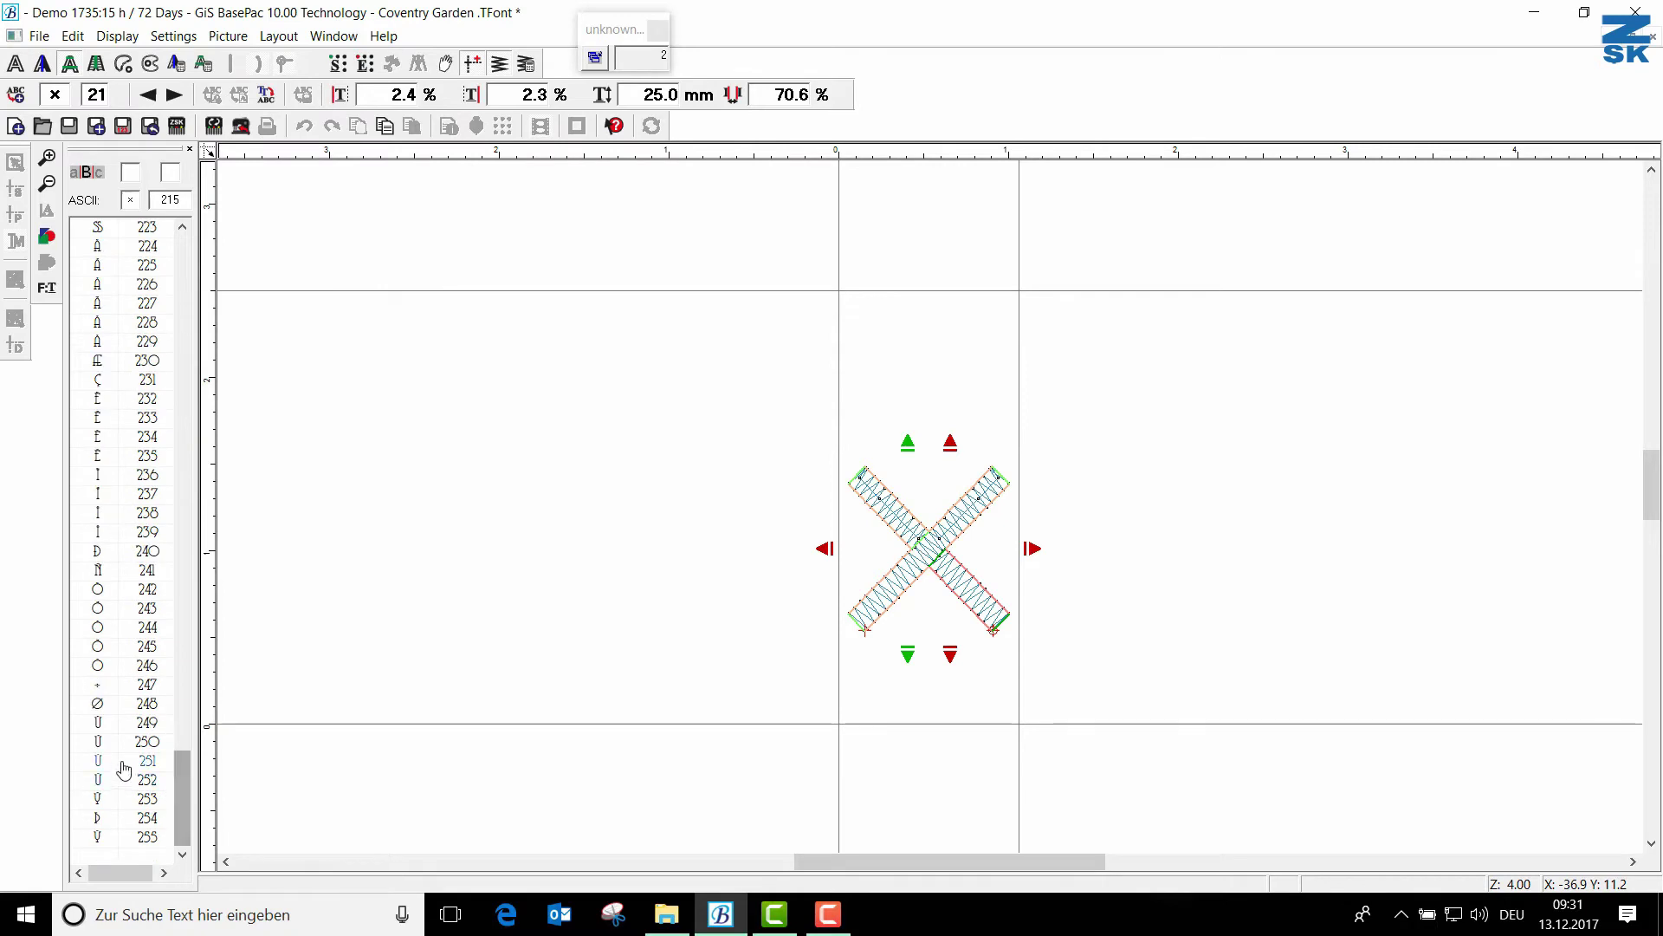
left_click(122, 763)
left_click(121, 783)
left_click(115, 800)
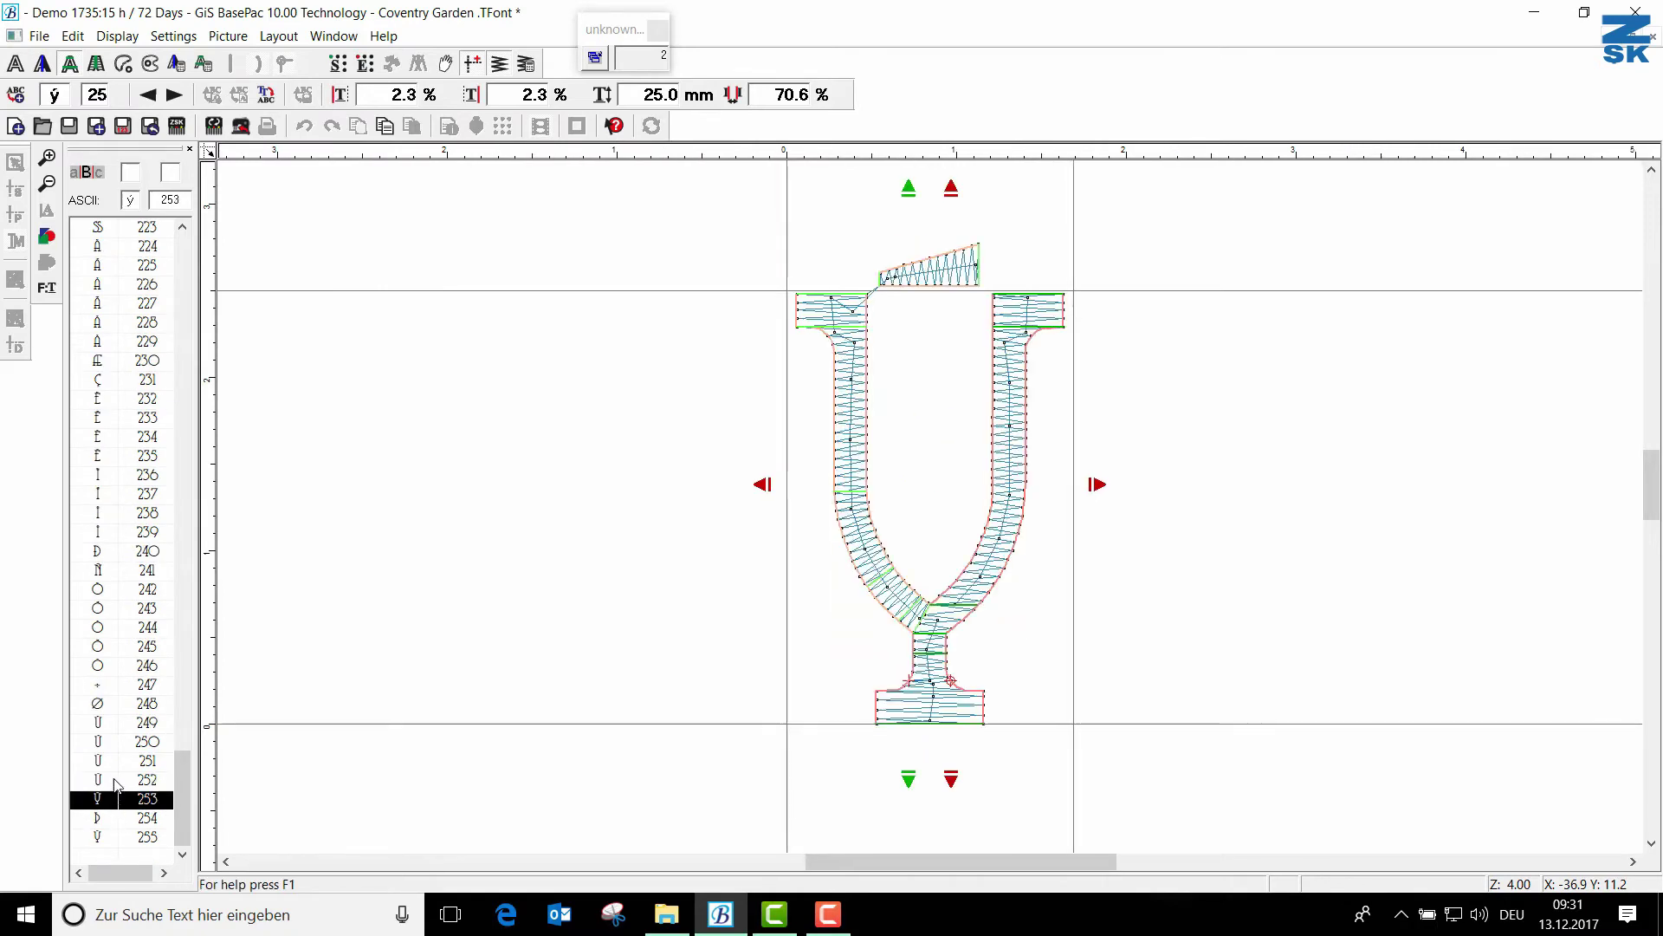
left_click(150, 593)
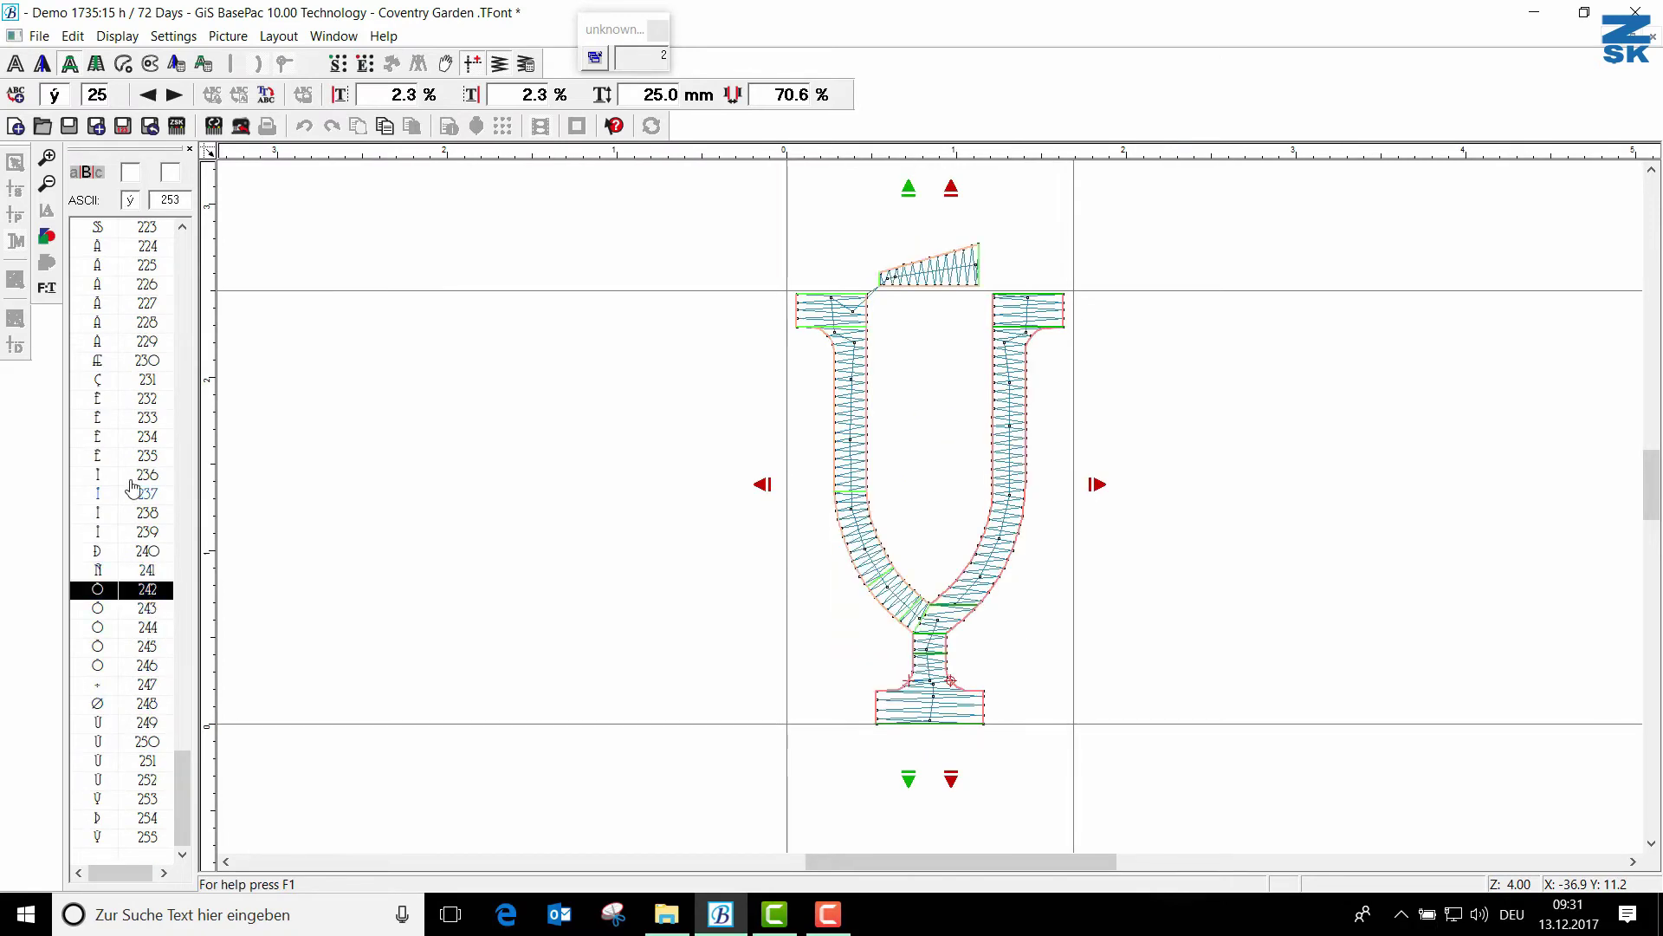
left_click(130, 458)
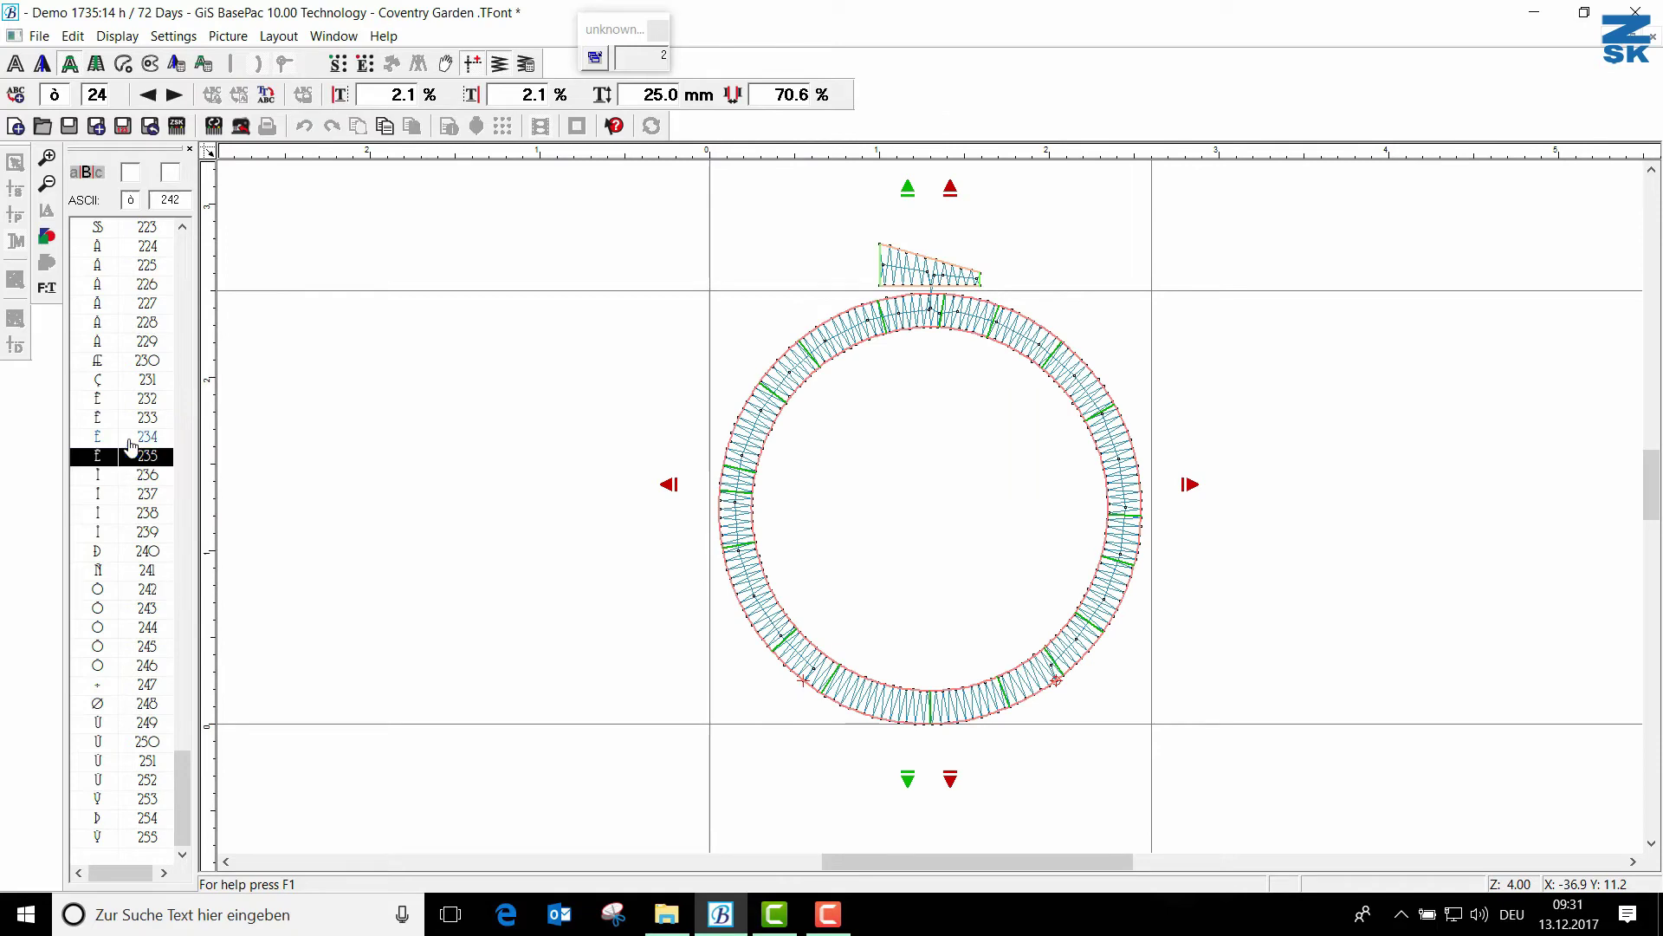
left_click(128, 362)
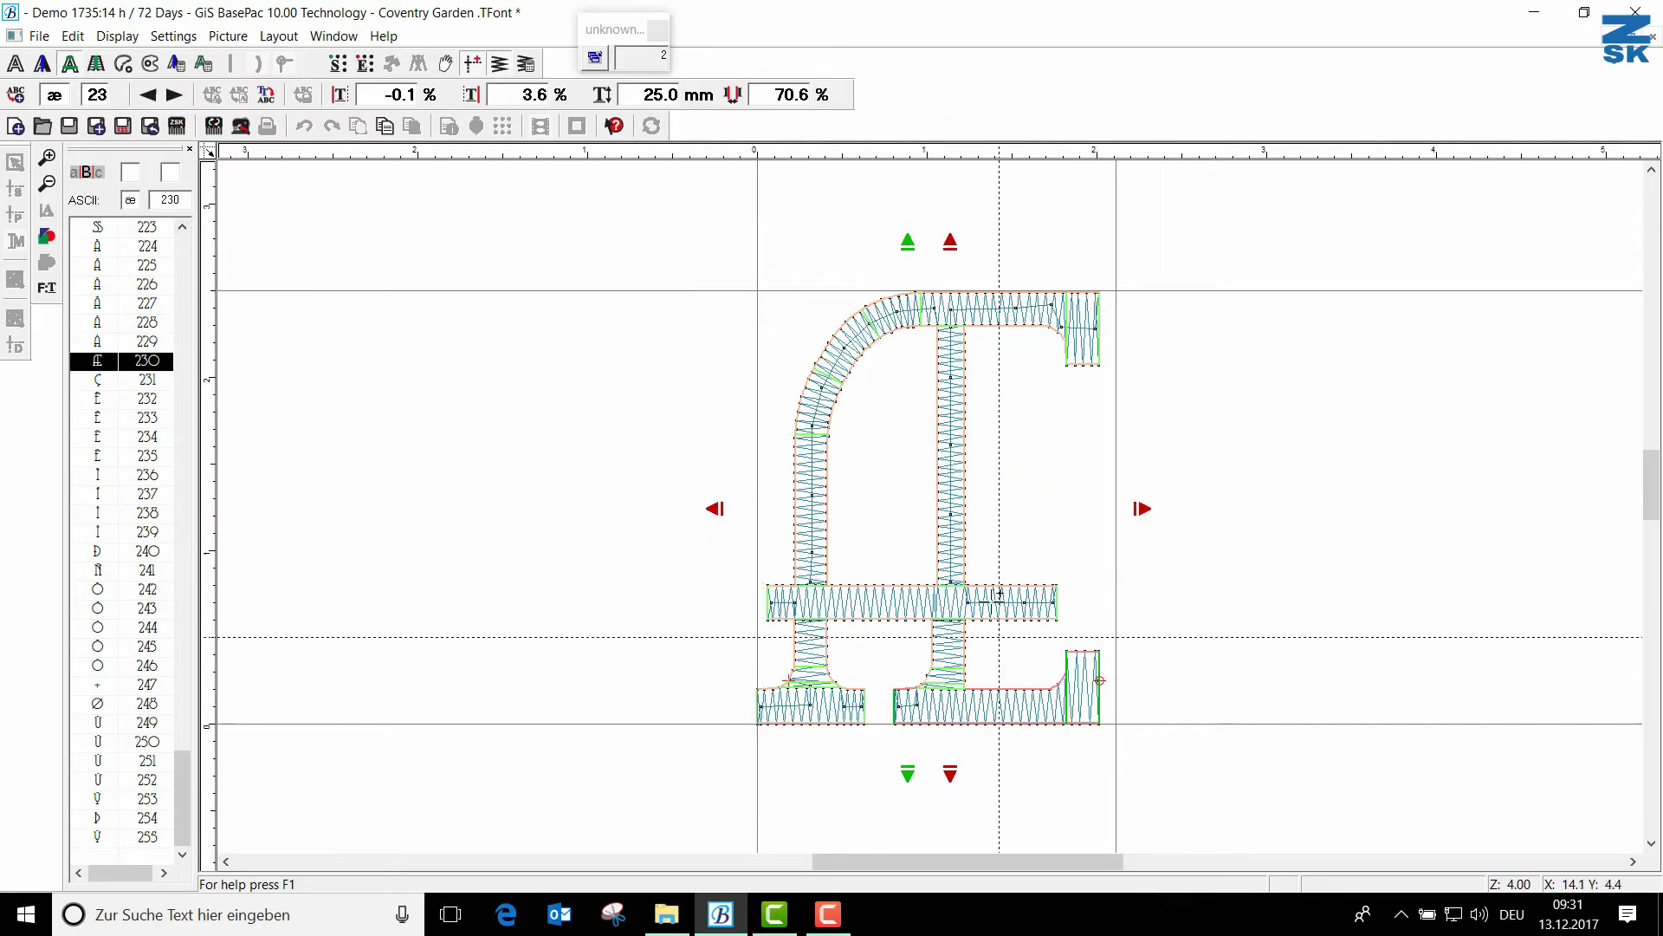
Step: Open the lowercase w (ASCII 119) and examine its stitch directions up close
left_click(182, 228)
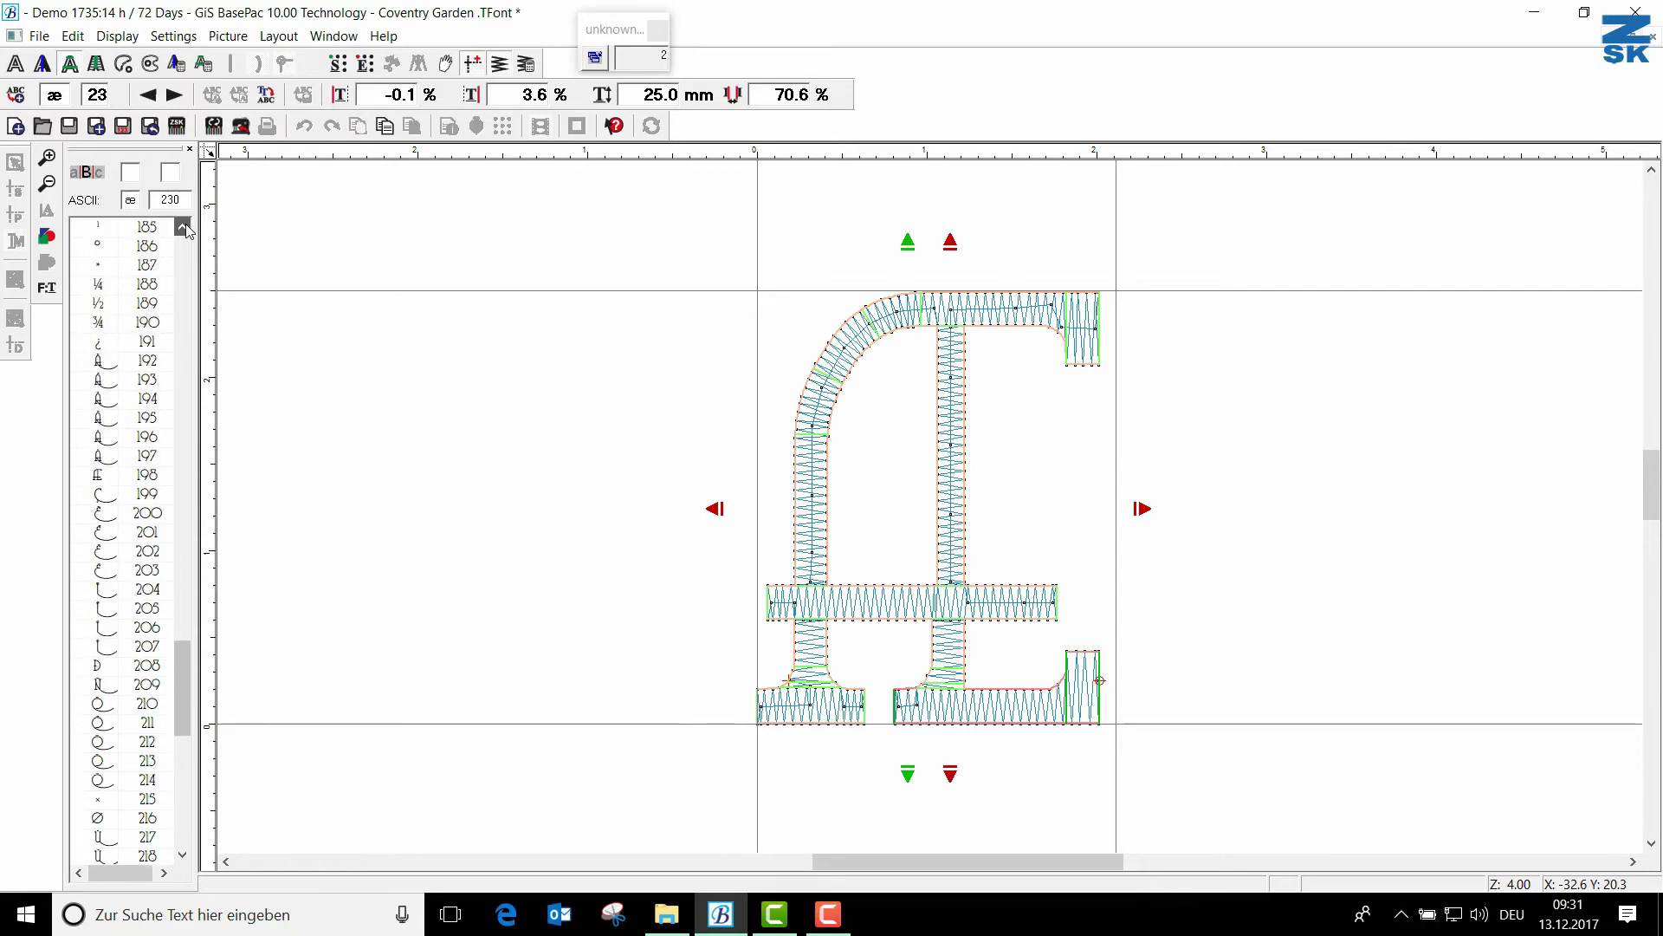
left_click_drag(180, 633, 213, 455)
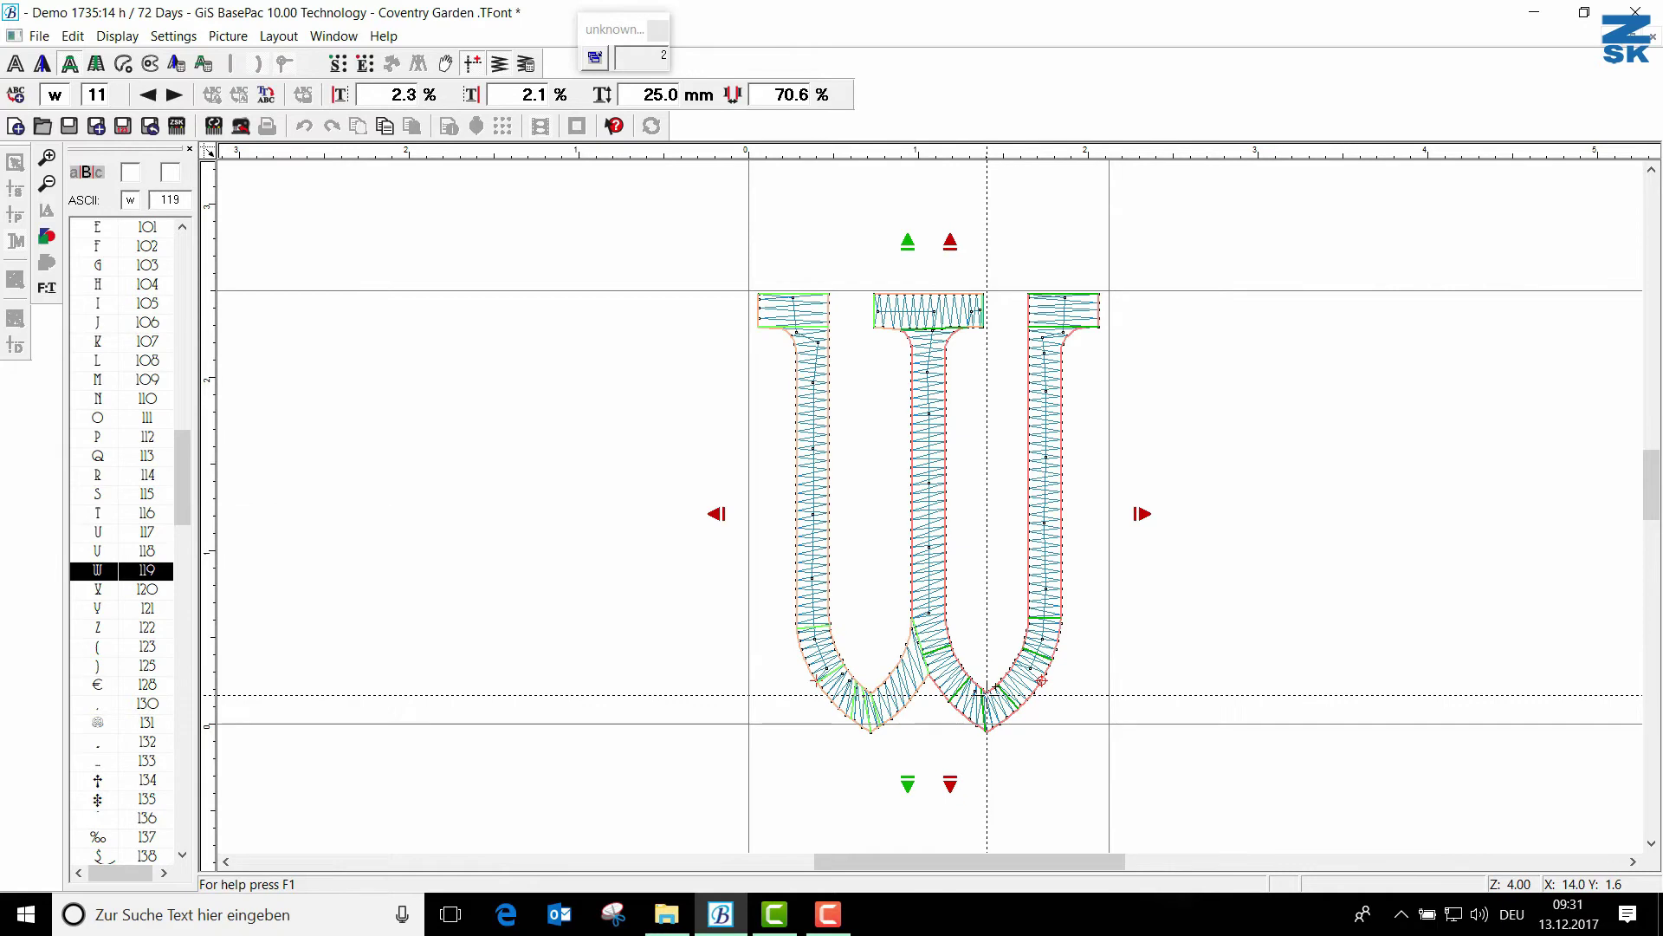
scroll(987, 663, "up", 1)
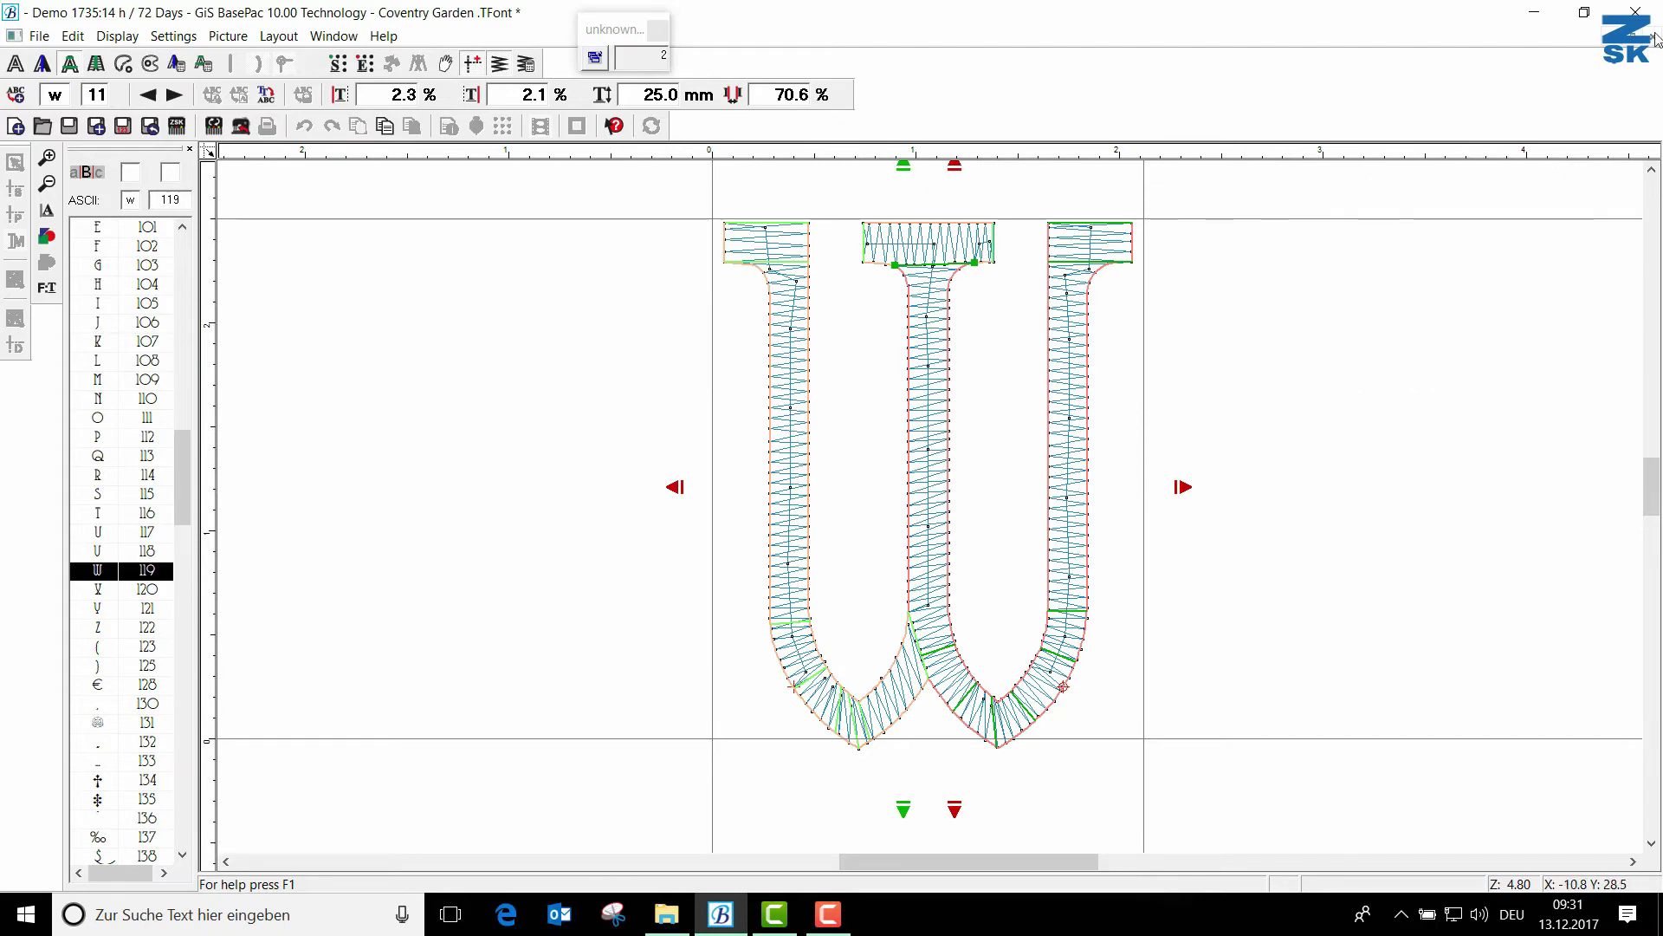
Step: Close the font and save the changes to Coventry Garden
left_click(1635, 11)
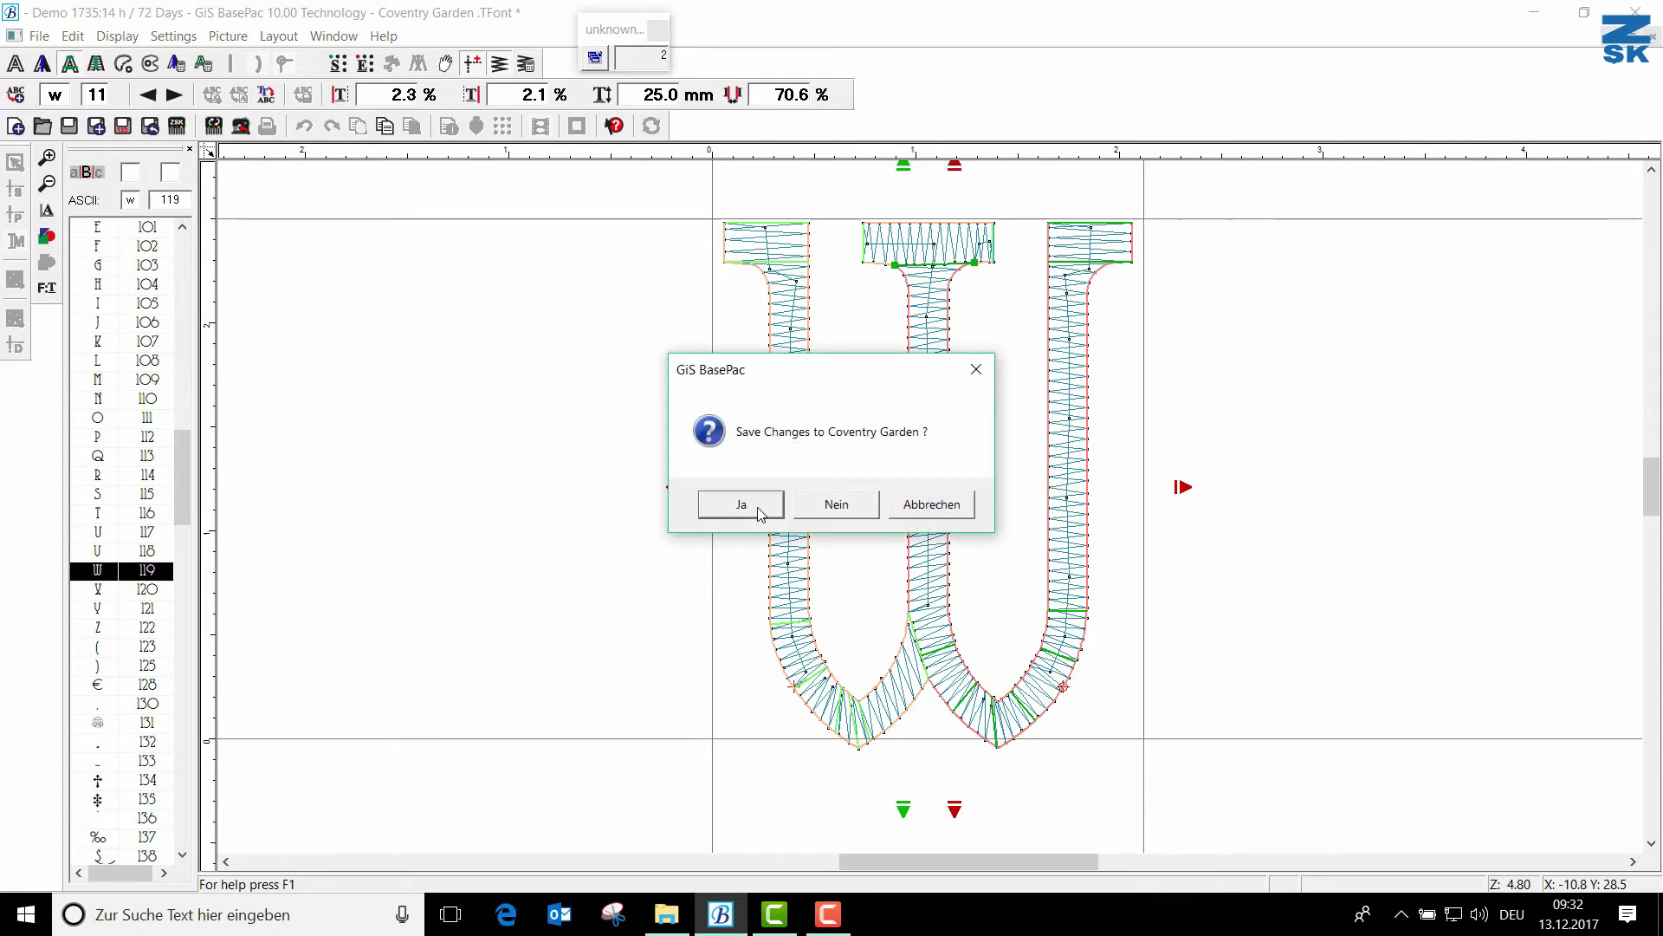
left_click(761, 514)
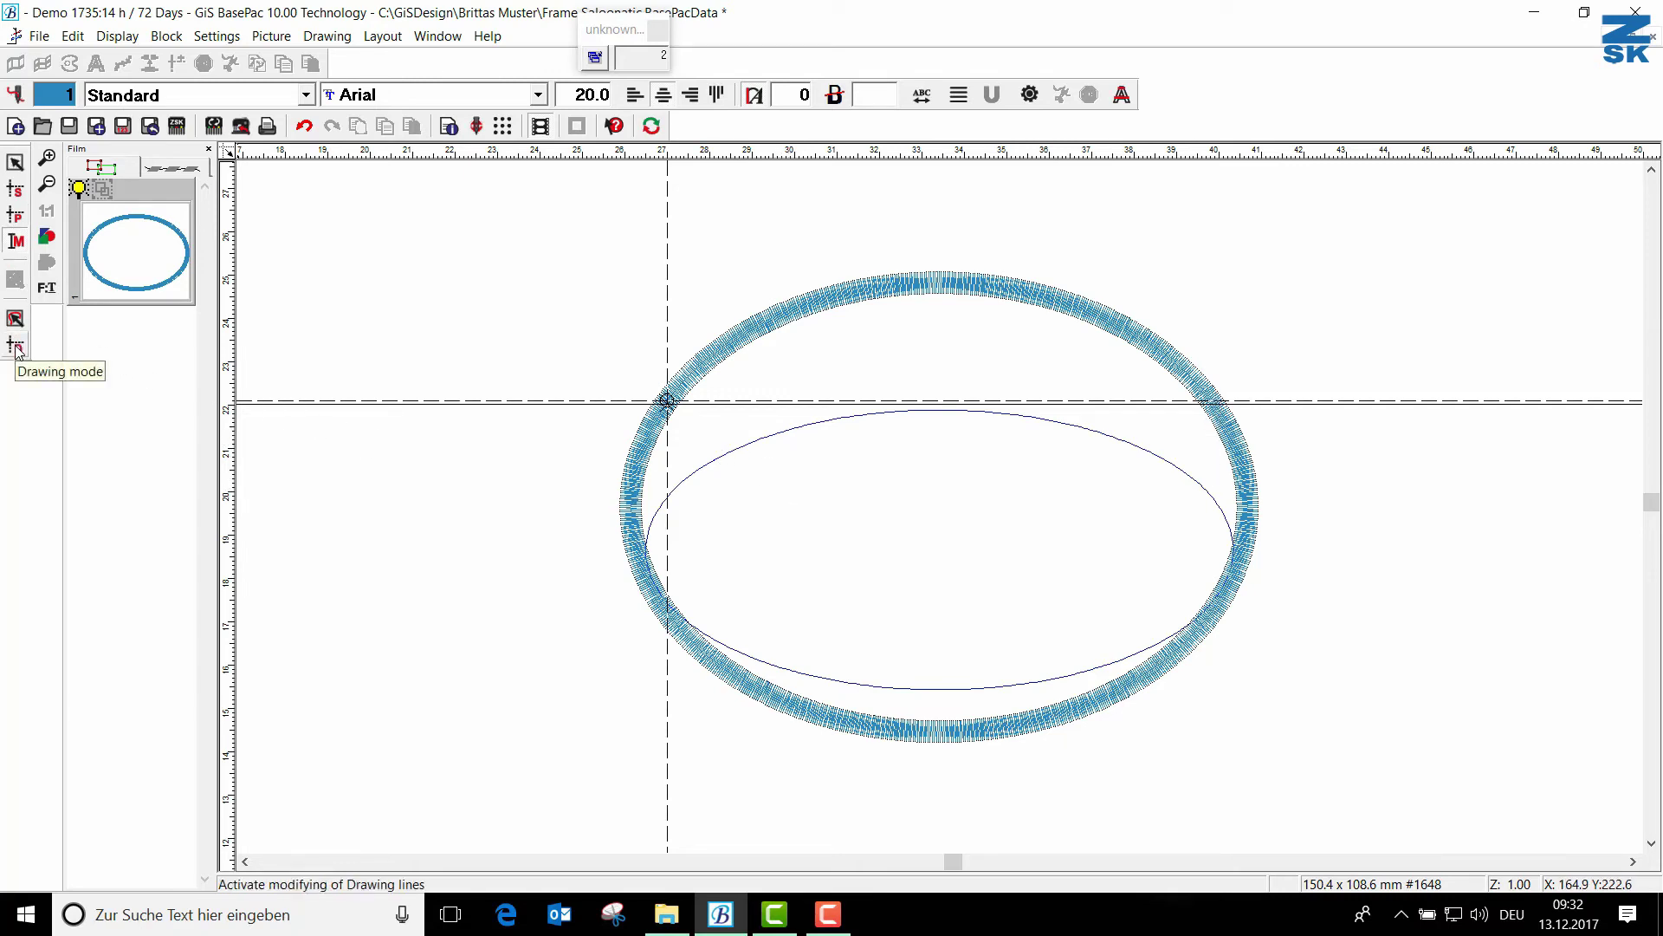
Step: Select the inner ellipse in Drawing mode of the oval frame design and switch back to the M mode
left_click(641, 344)
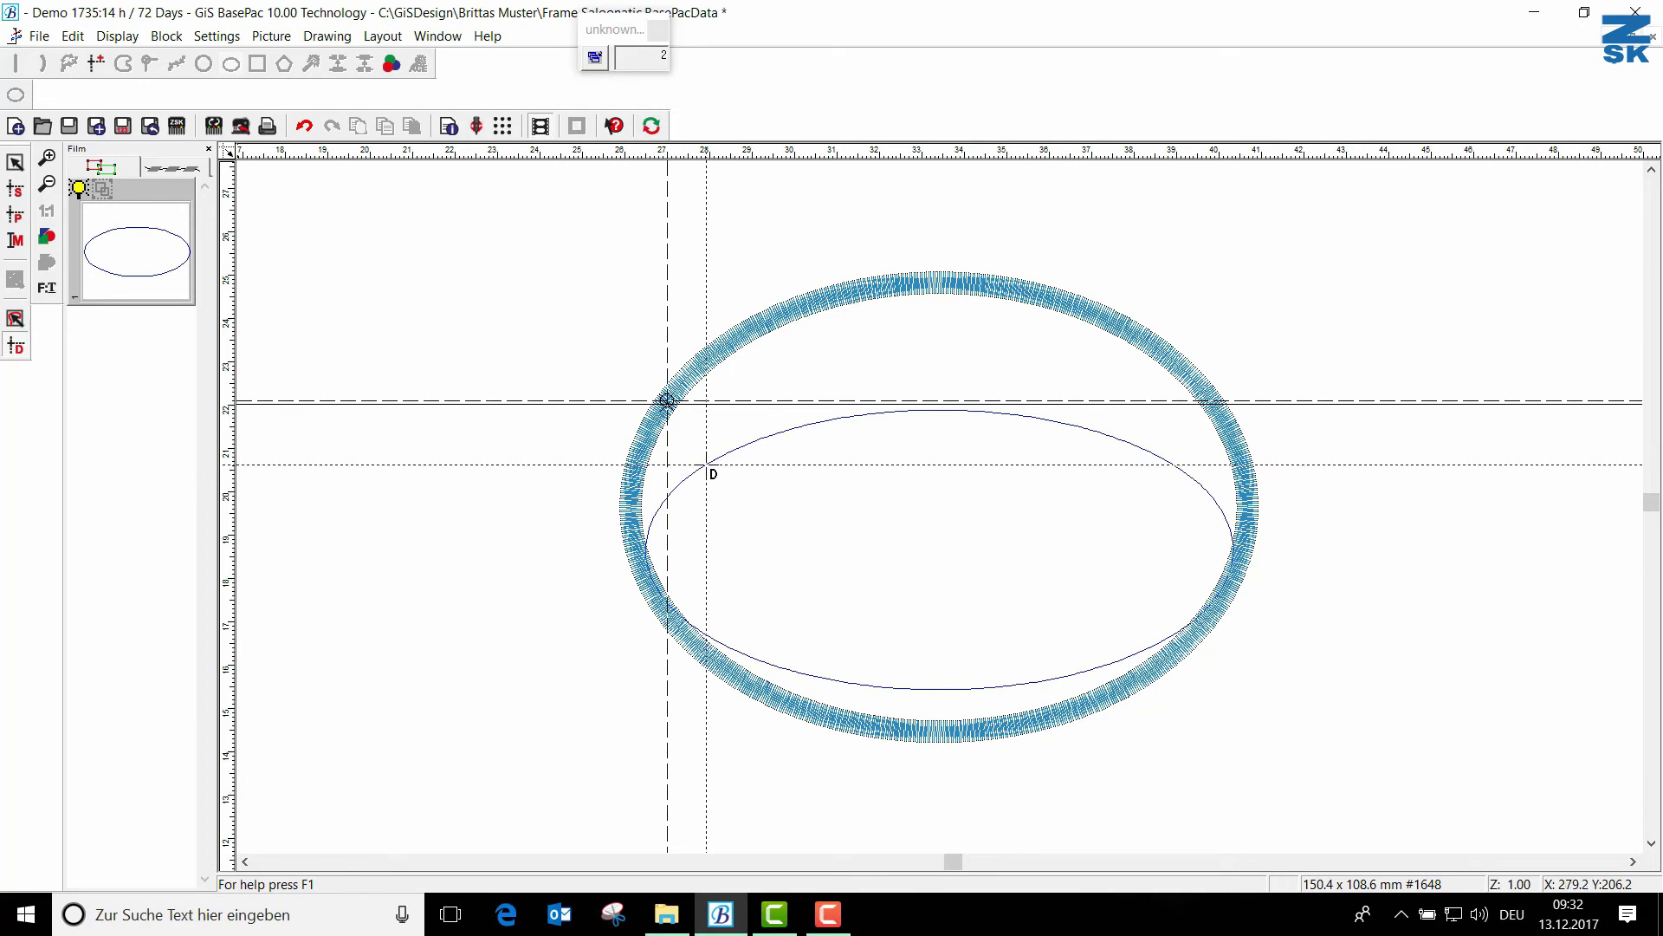
left_click(728, 468)
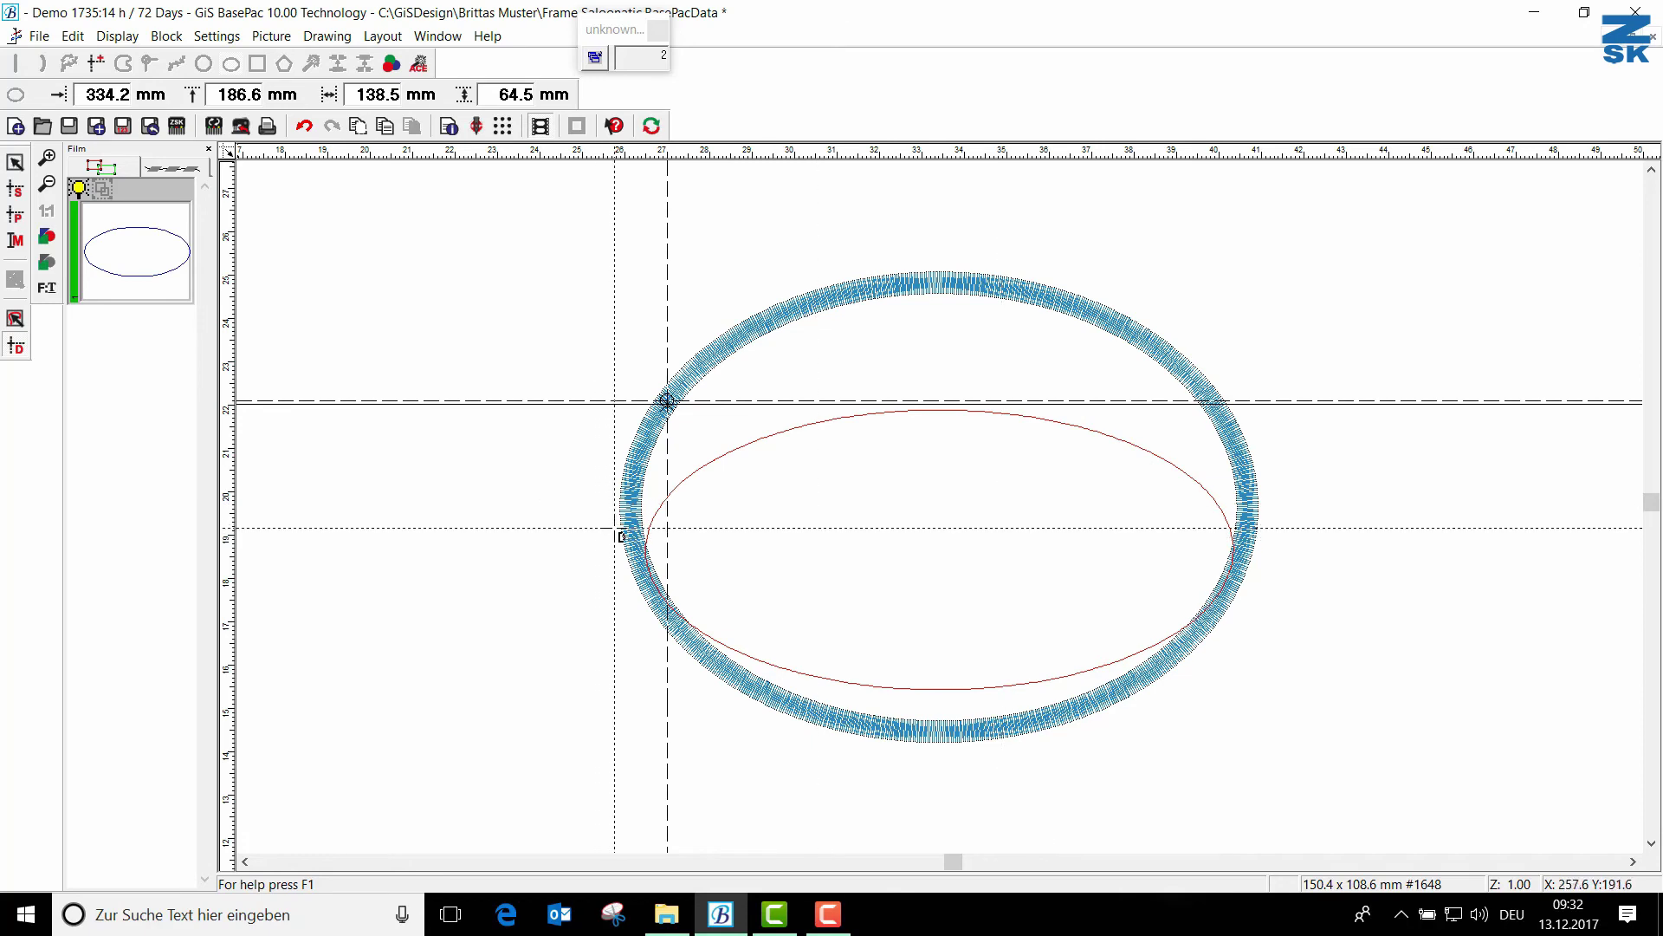
left_click(15, 242)
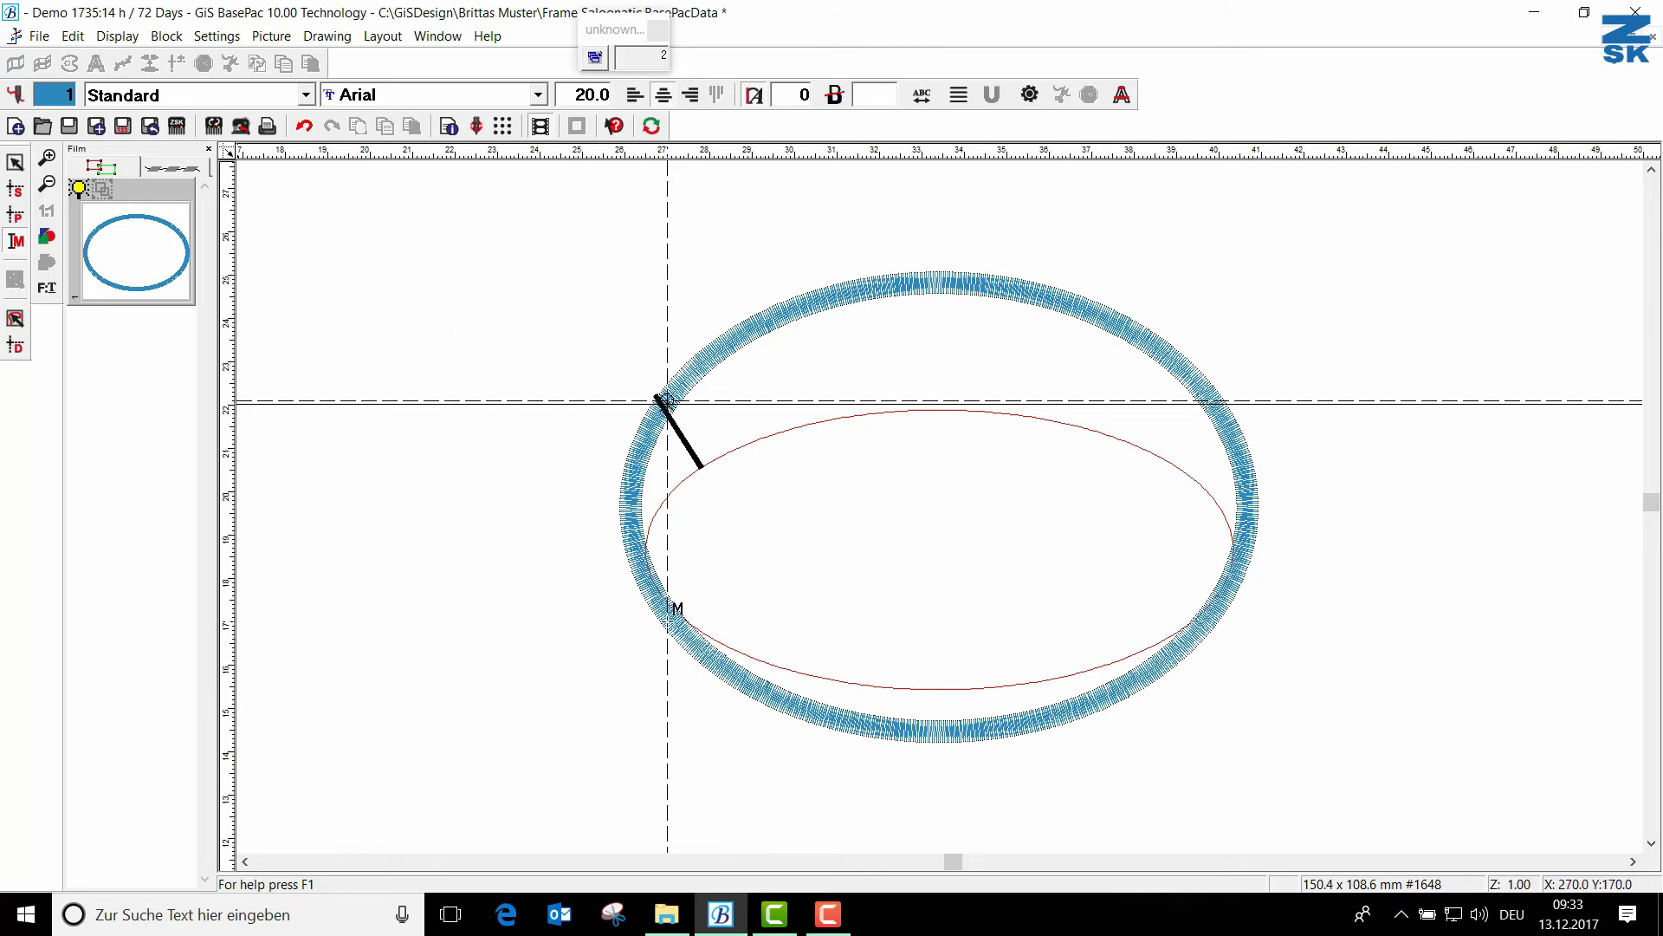
Step: Choose the Coventry Garden font for text starting on the inner ellipse's outline
left_click(693, 618)
left_click(693, 473)
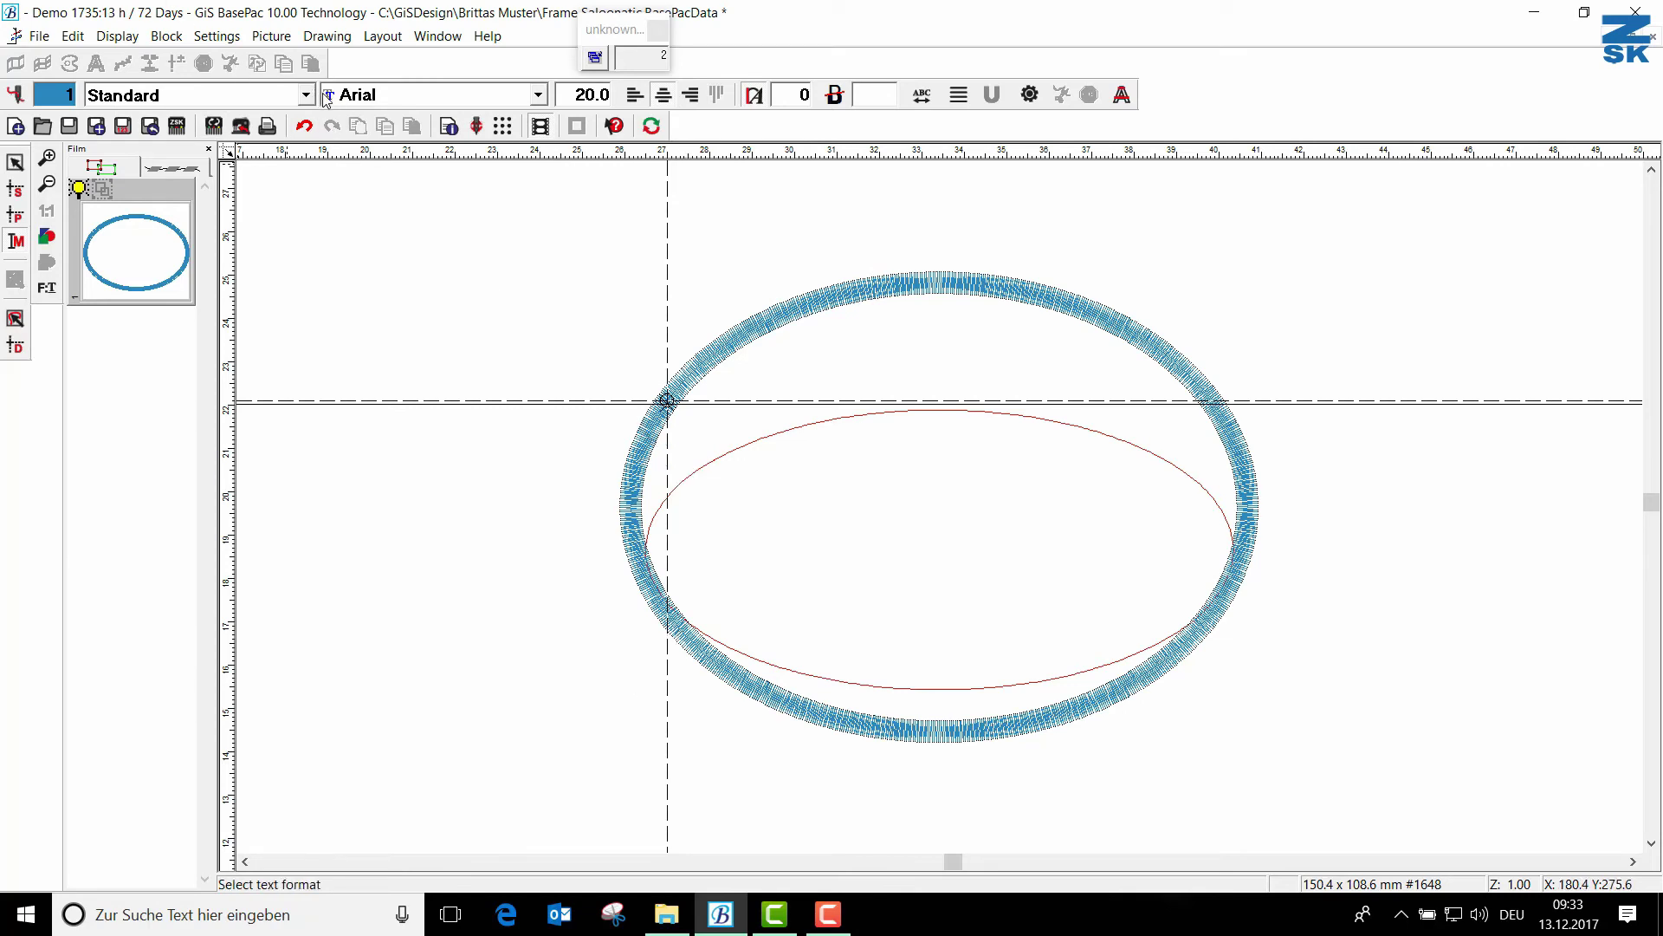
left_click(537, 95)
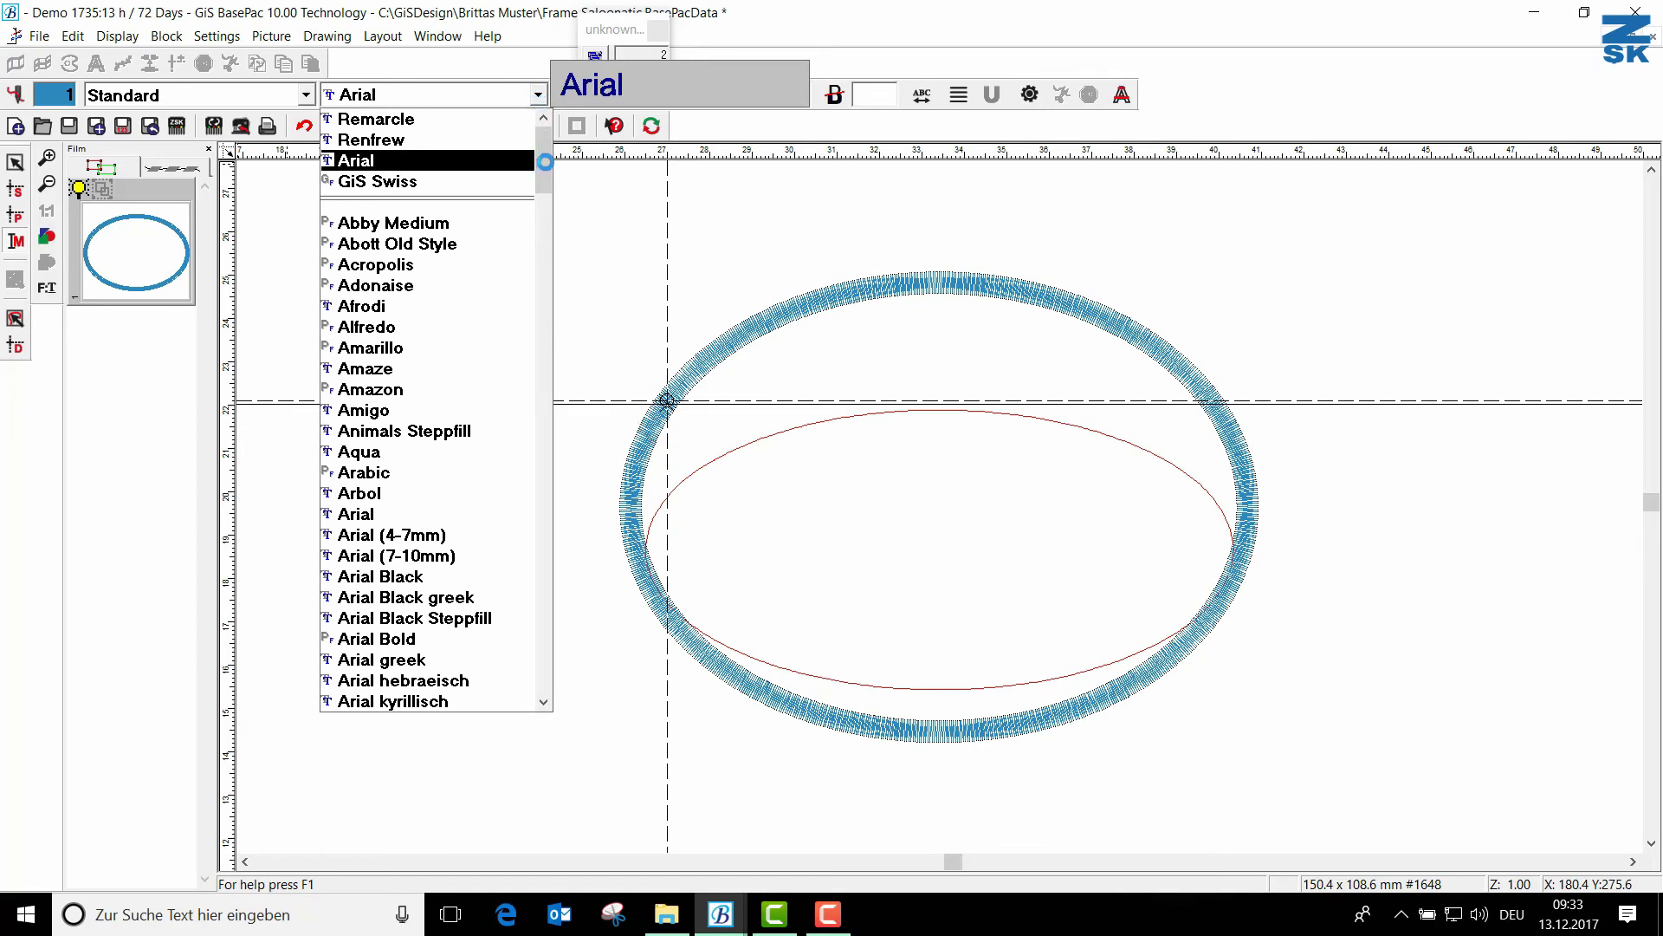
left_click_drag(544, 163, 555, 292)
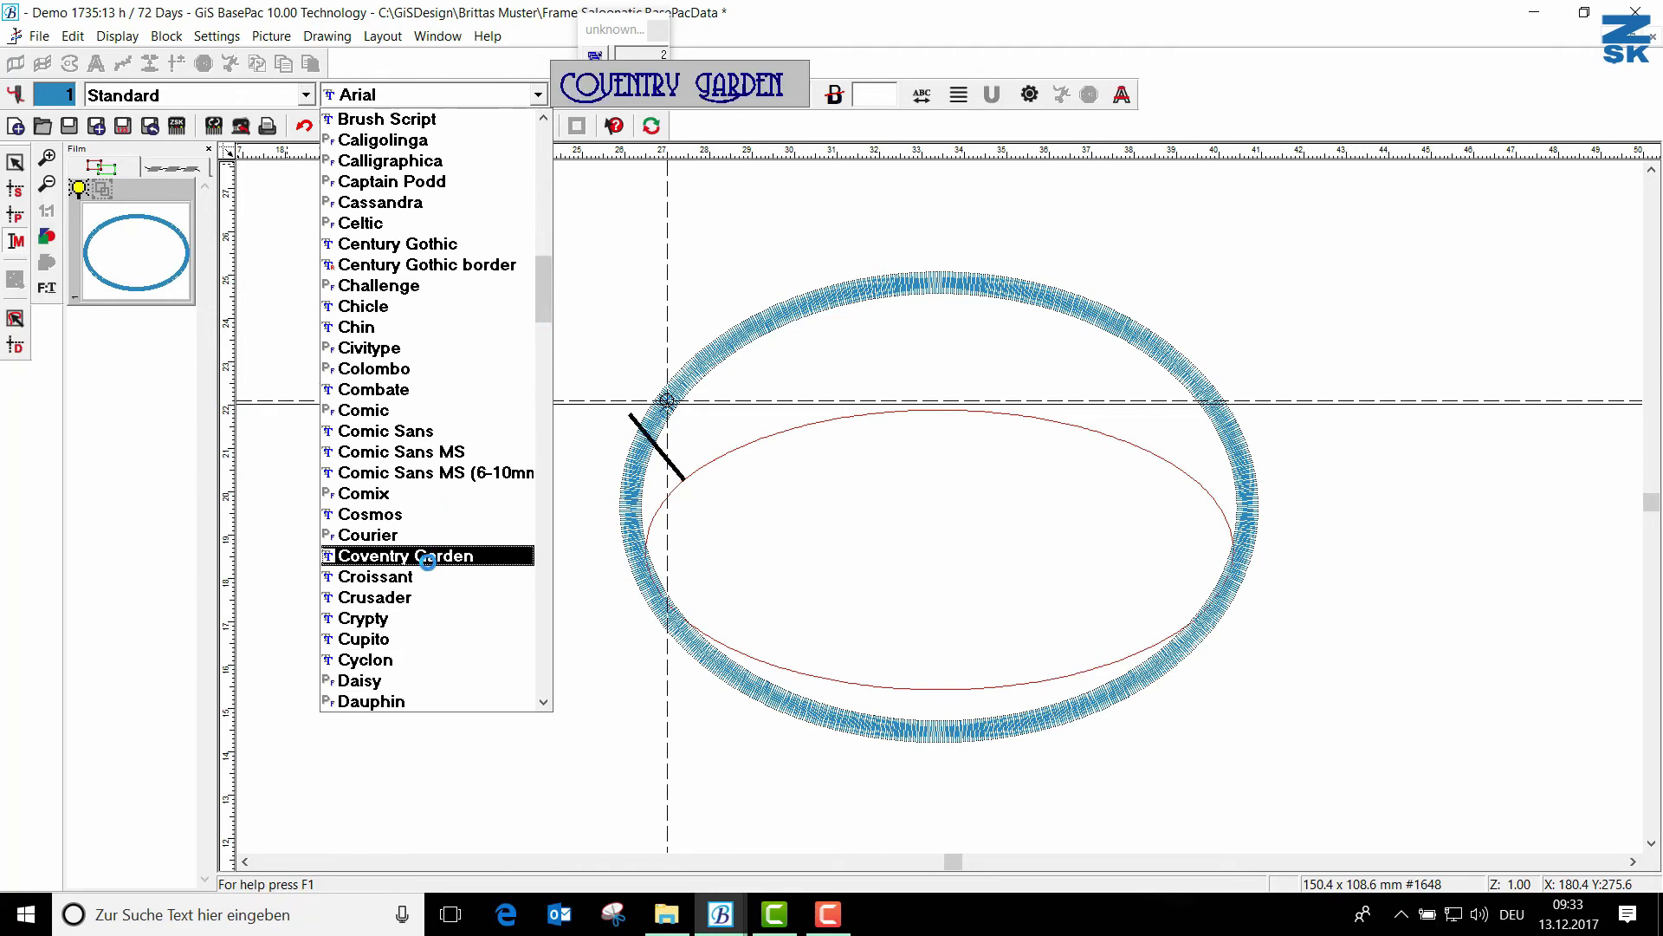
left_click(428, 556)
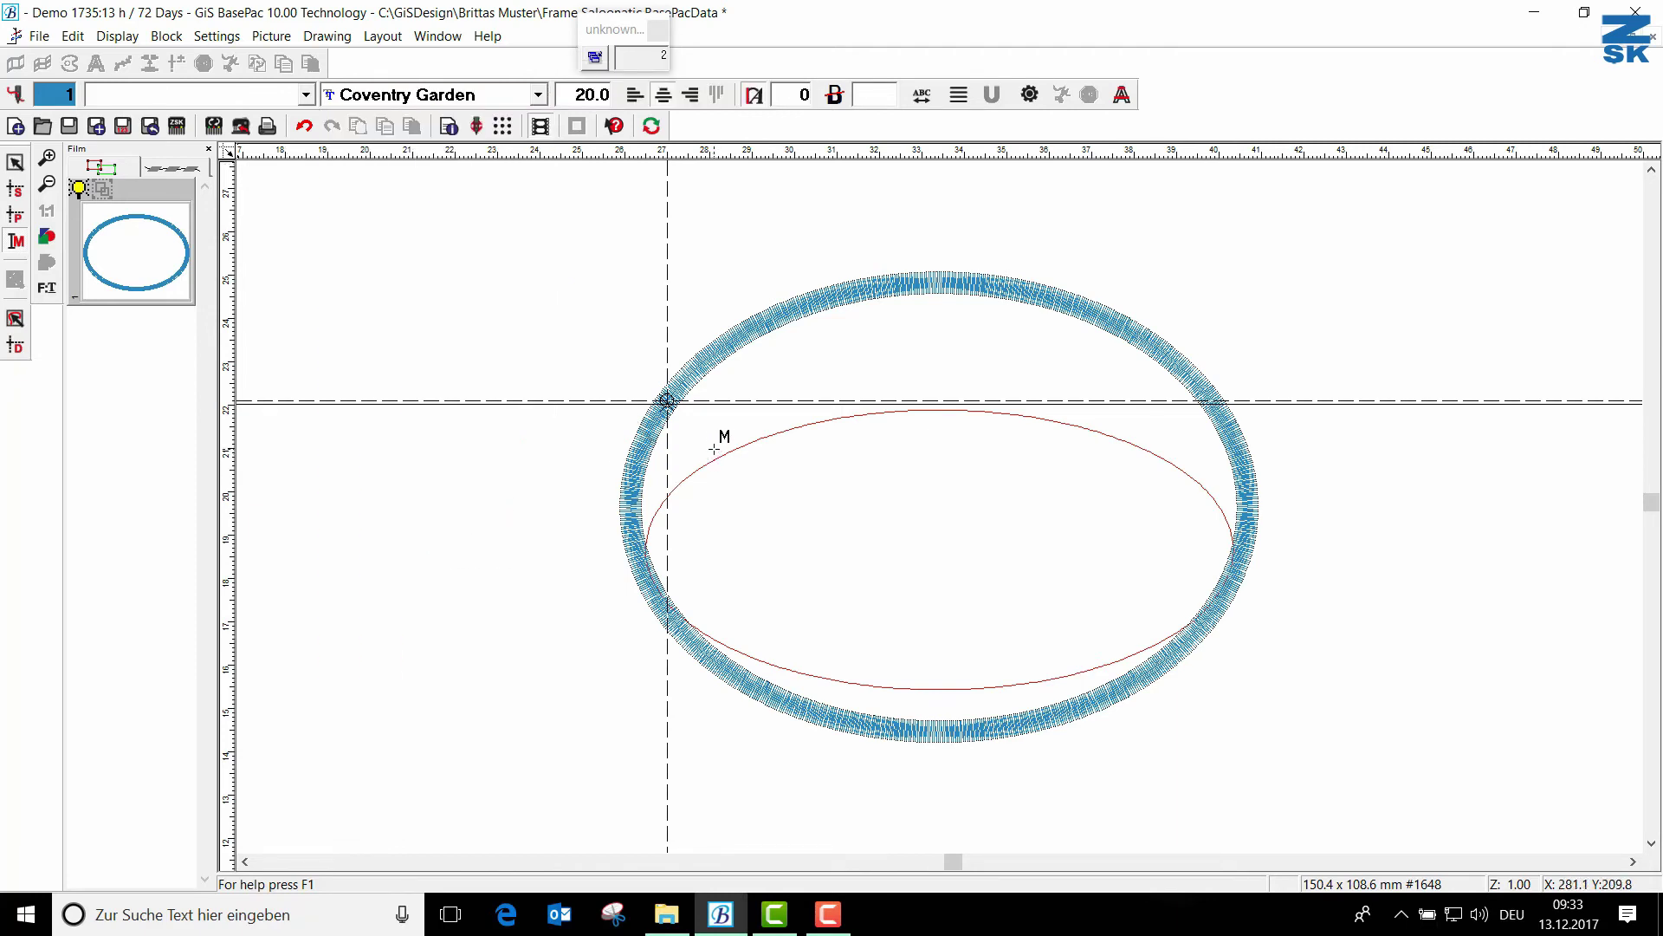
Step: Enter the text SALOONATIC along the inner ellipse
type("SAL")
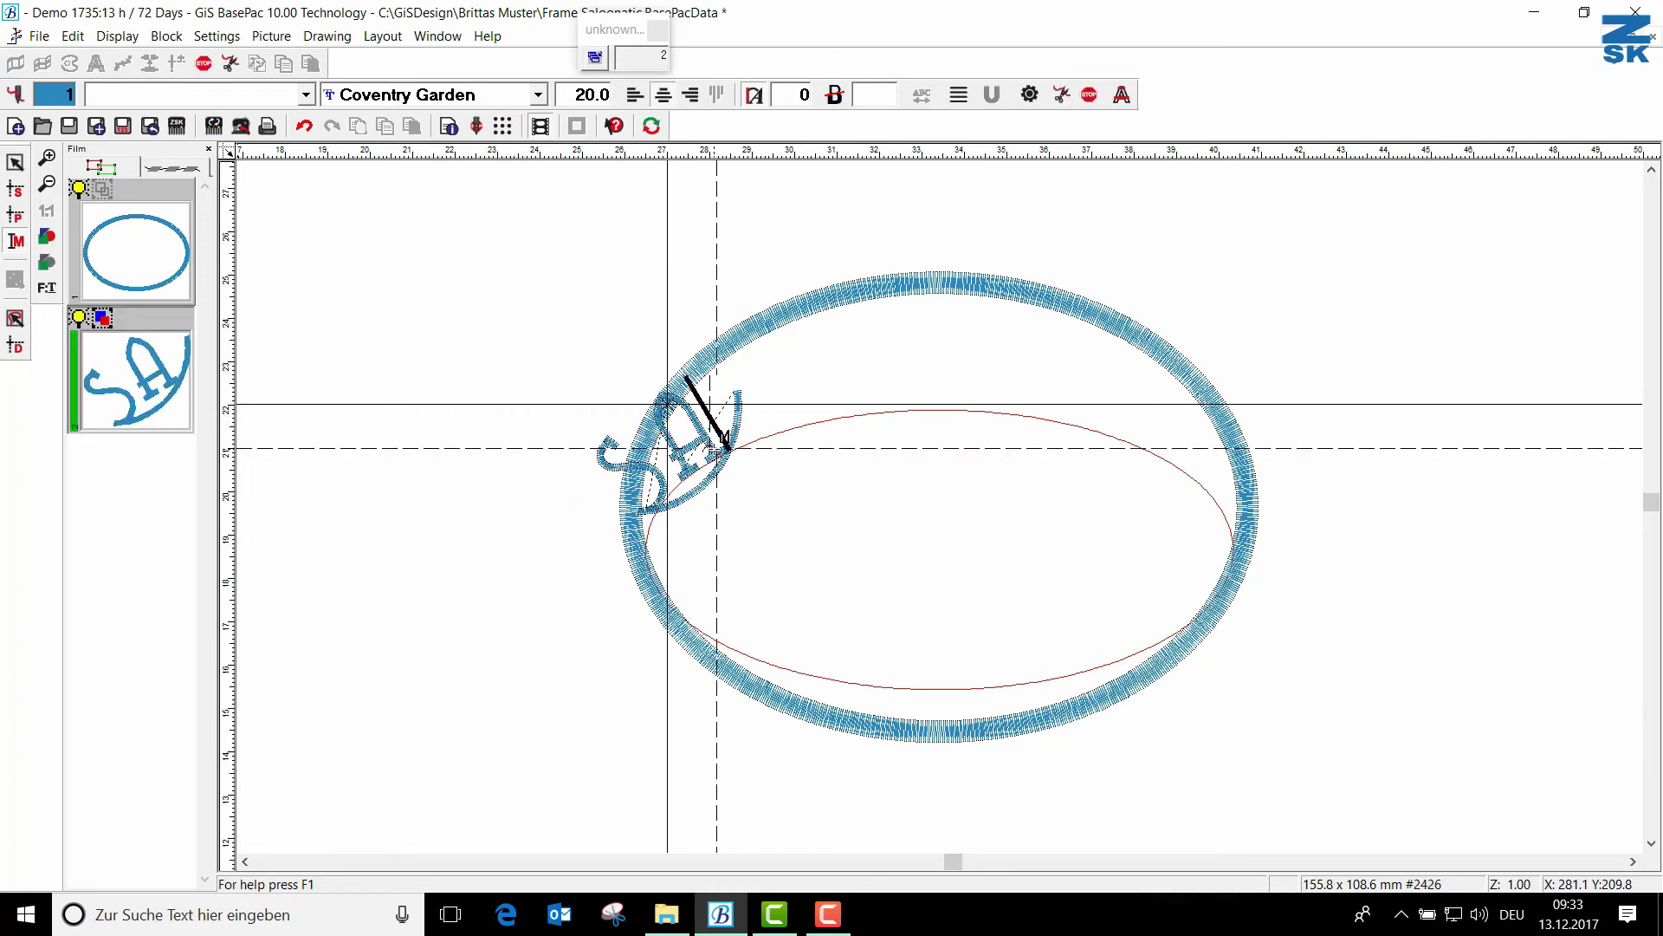
type("OONATI")
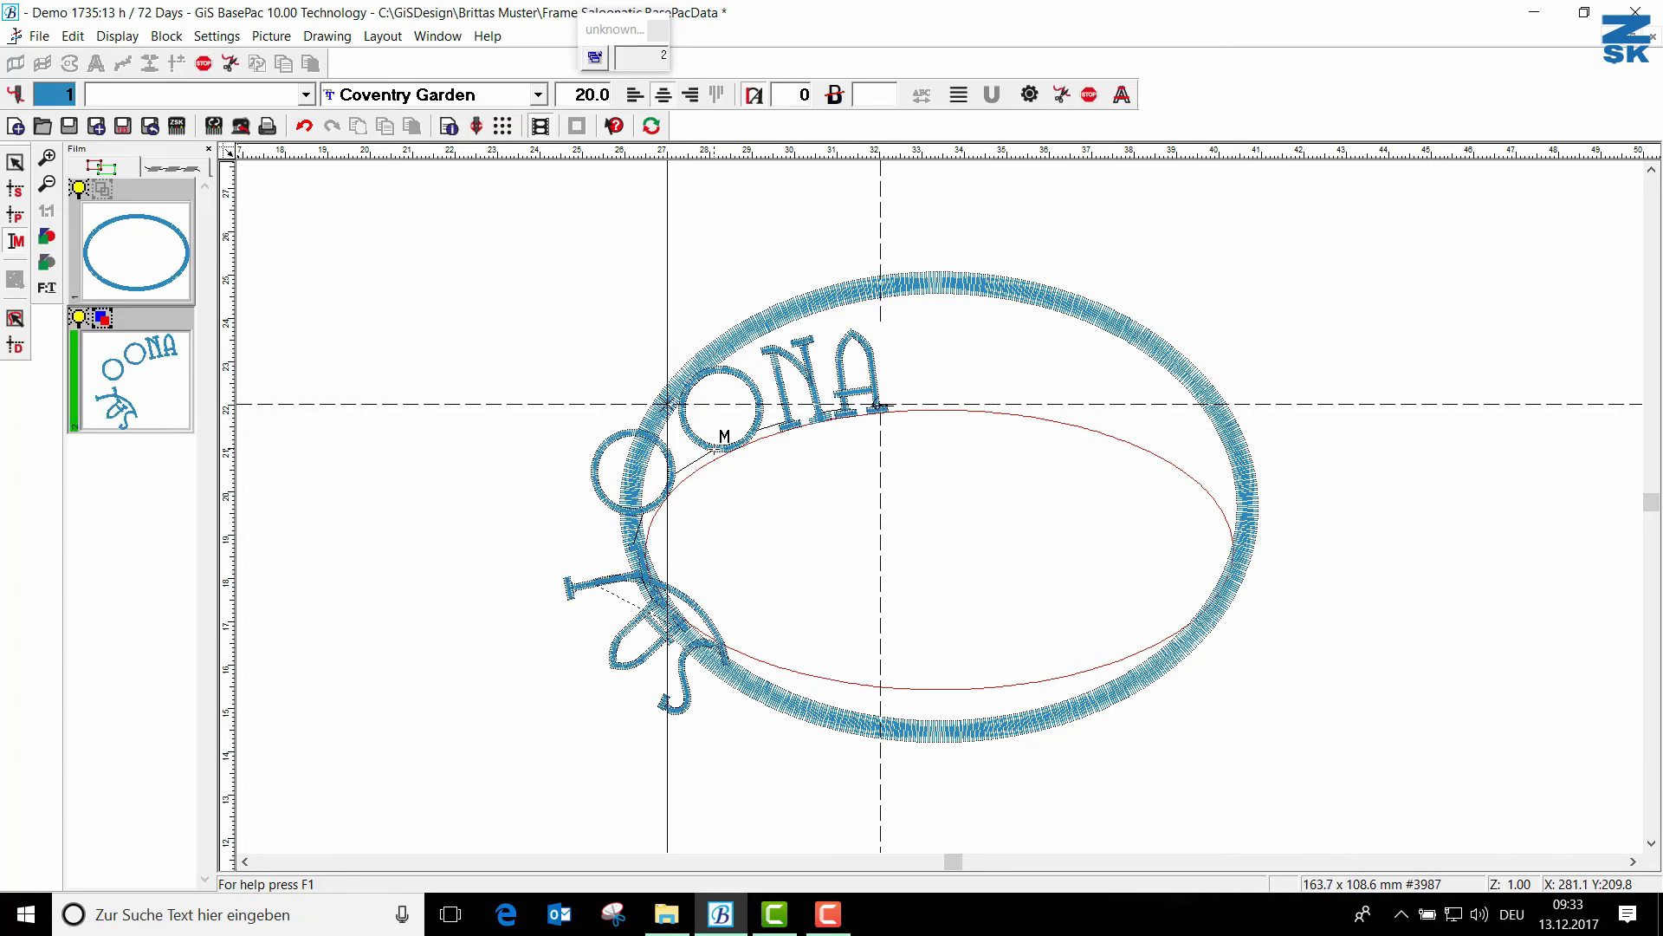
type("C")
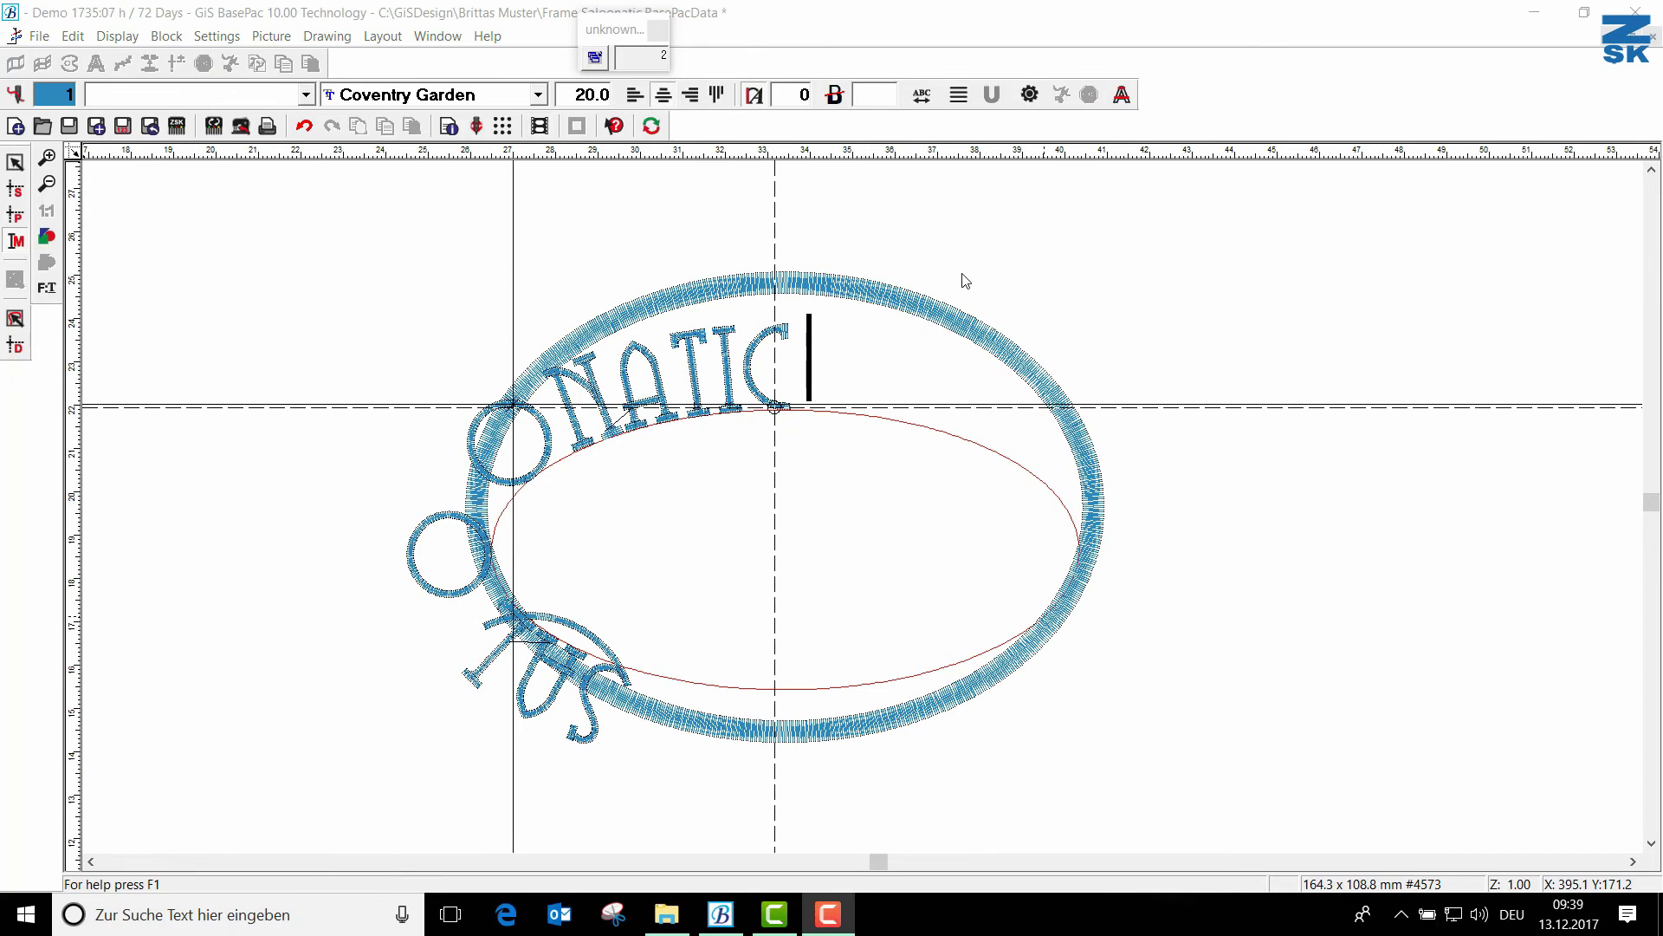
Step: Select all the SALOONATIC letters, try a text height of 10, and settle on a height of 15
mouse_move(913, 260)
left_mouse_down()
mouse_move(772, 402)
mouse_move(661, 687)
mouse_move(546, 761)
mouse_move(543, 788)
left_mouse_up()
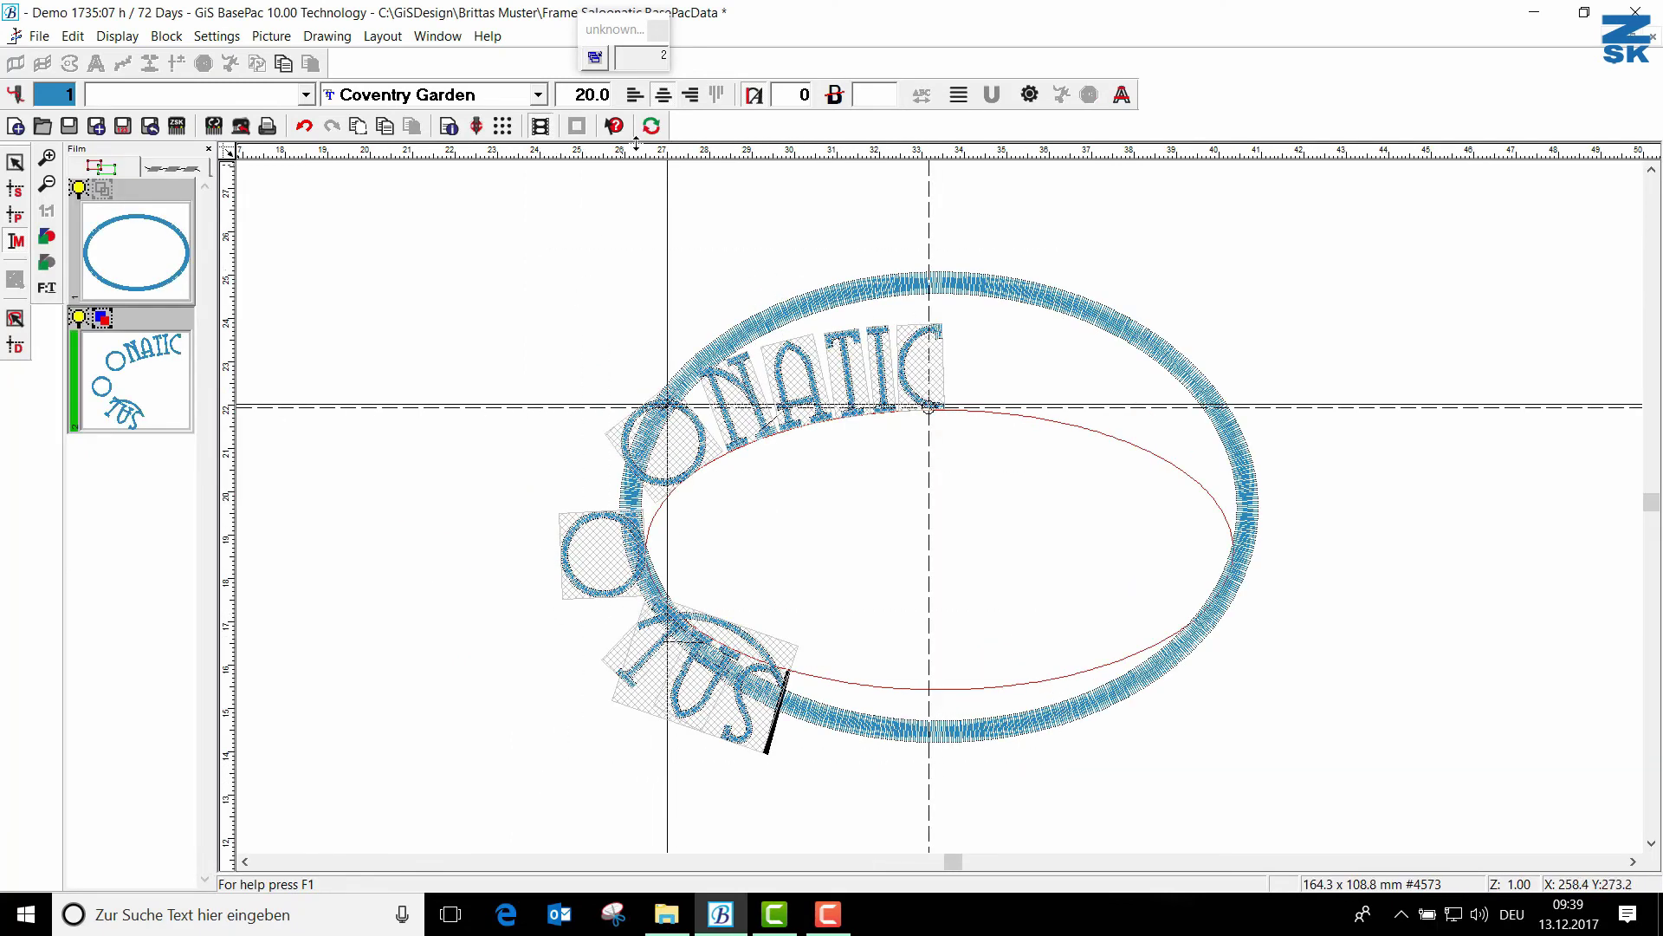
left_click_drag(577, 95, 752, 93)
type("10")
key("Return")
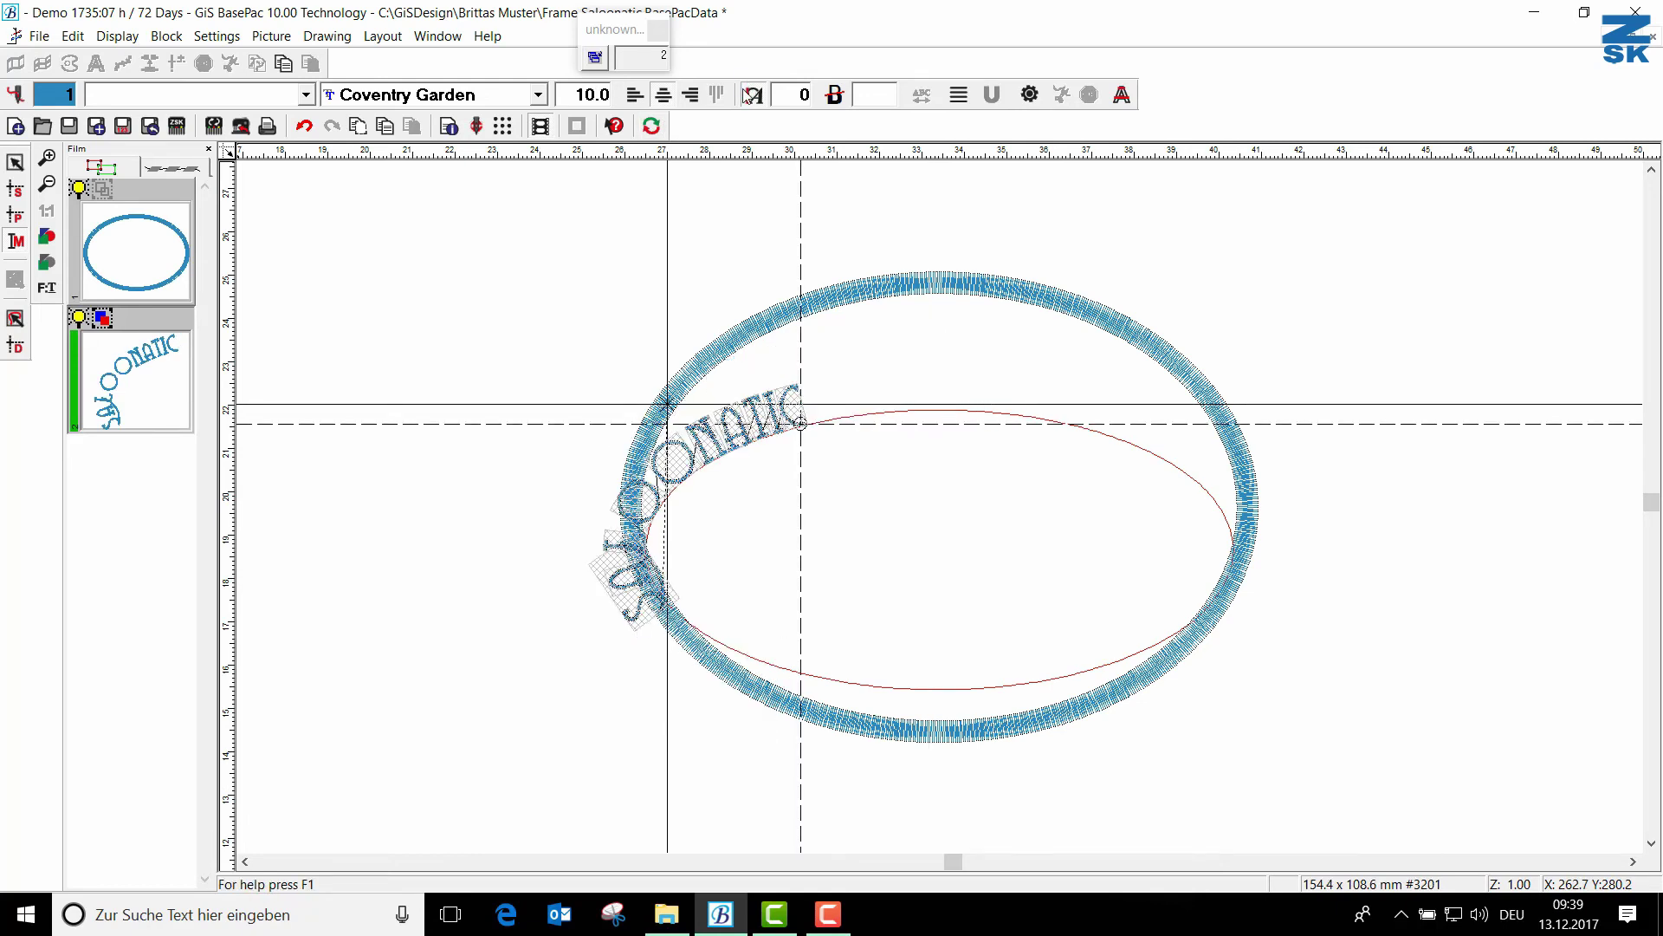
left_click_drag(598, 95, 664, 97)
type("15")
key("Return")
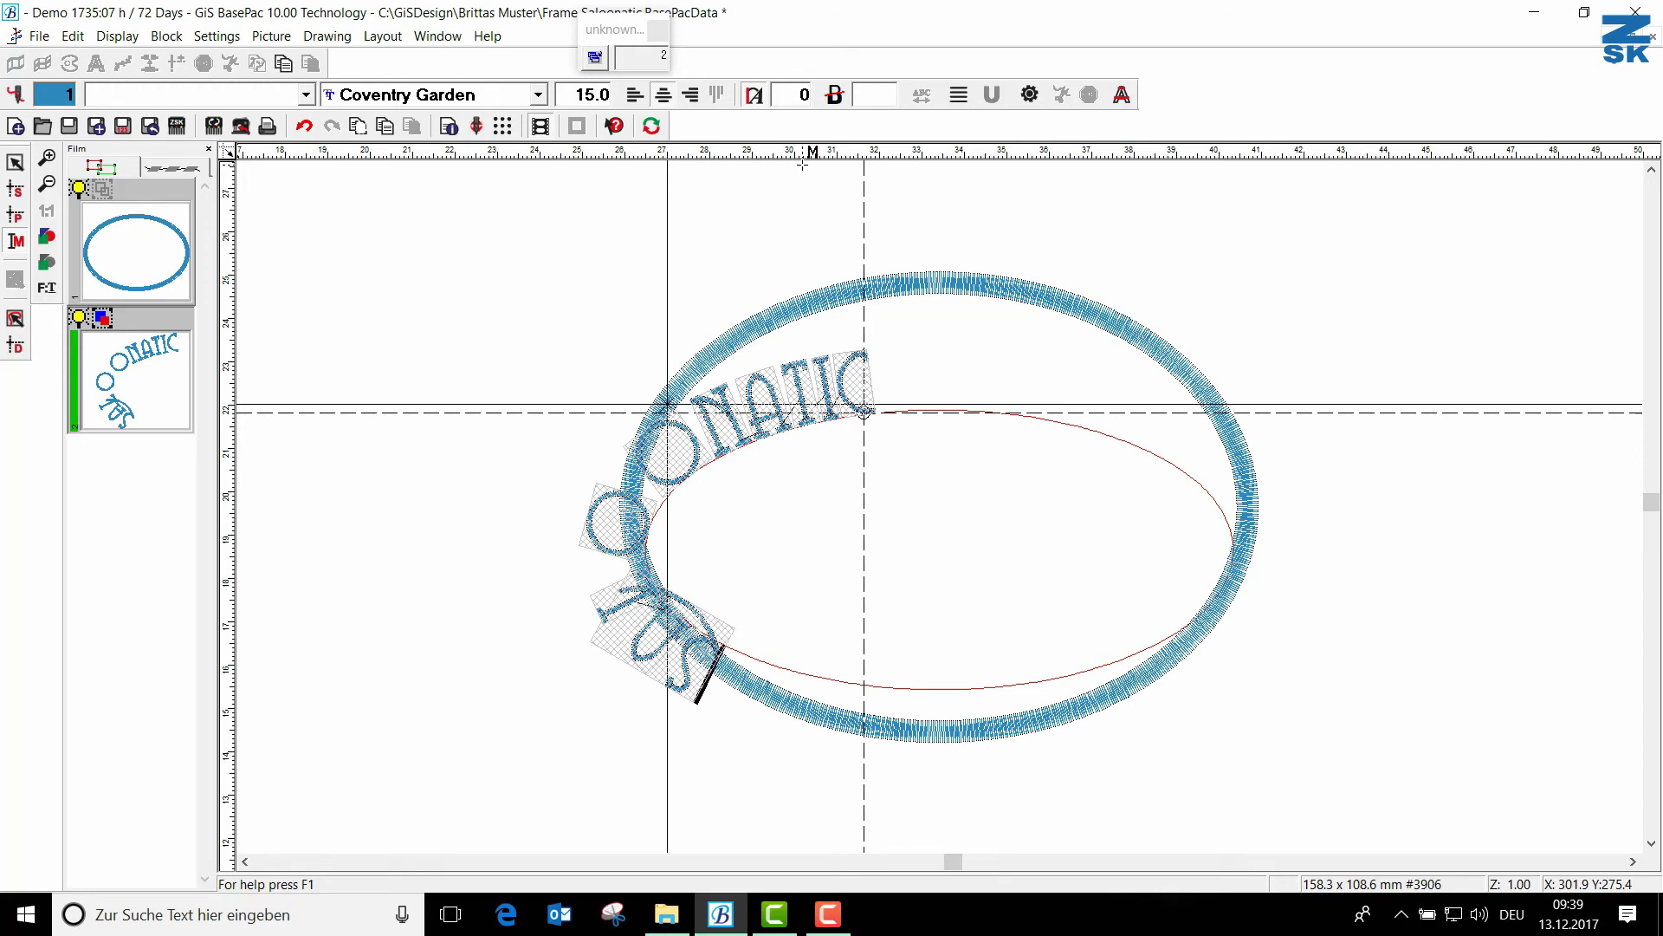
Step: Slide the SALOONATIC lettering along the inner ellipse to the middle of its upper arc, and shift text and ellipse slightly up and left
scroll(759, 488, "up", 2)
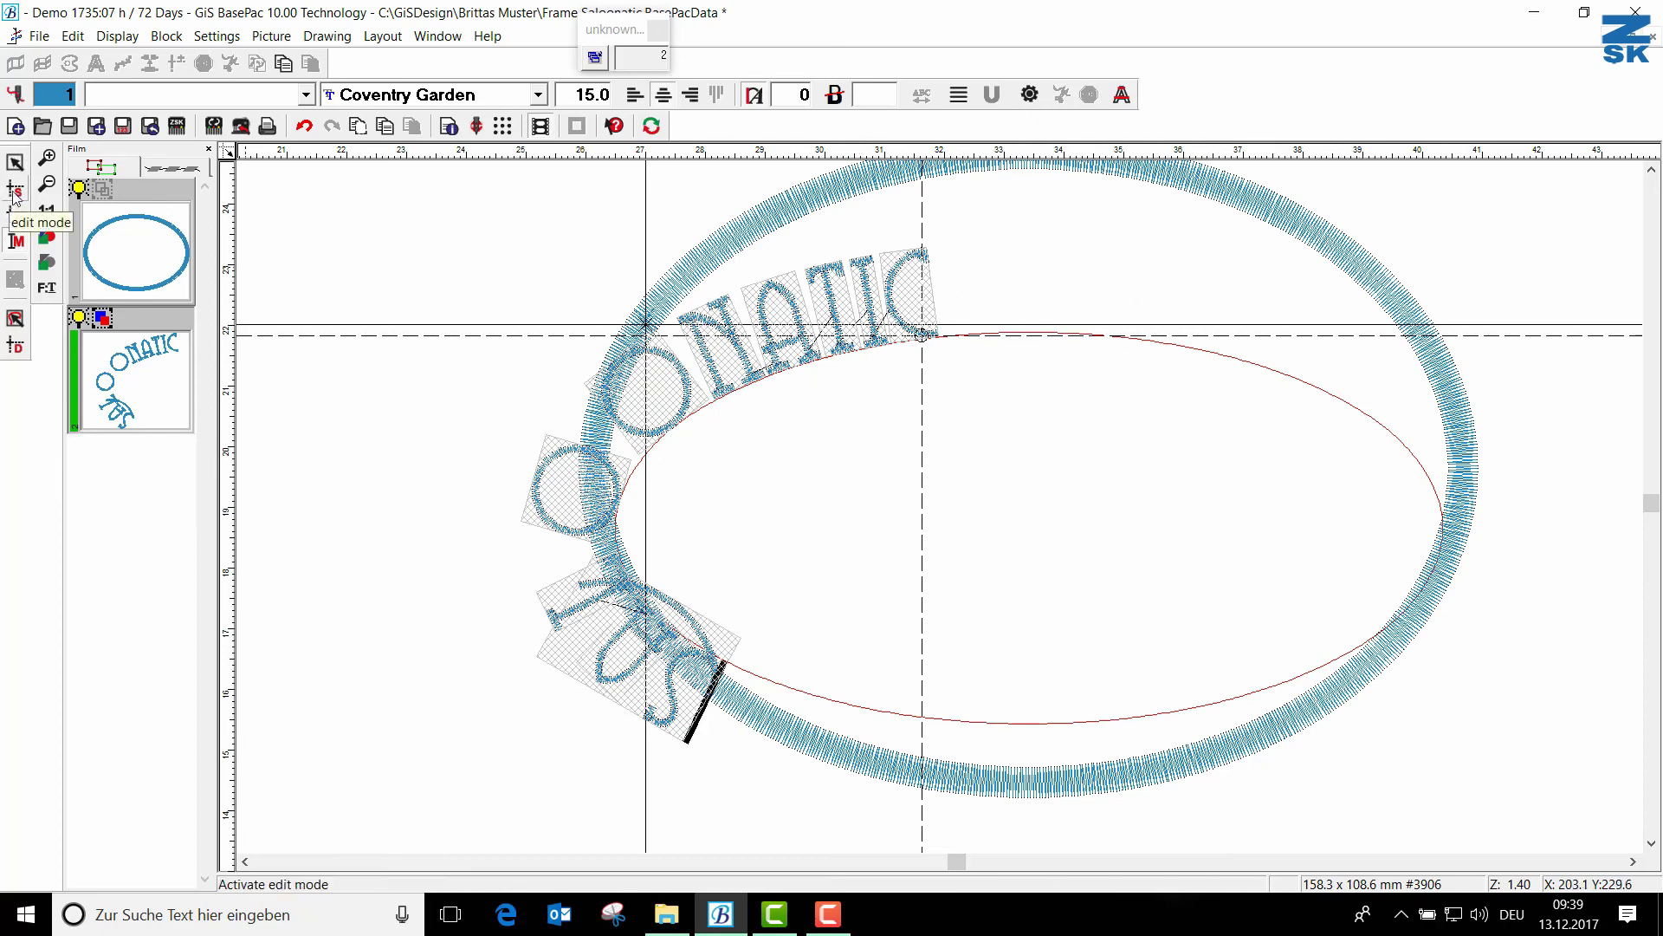
left_click(13, 165)
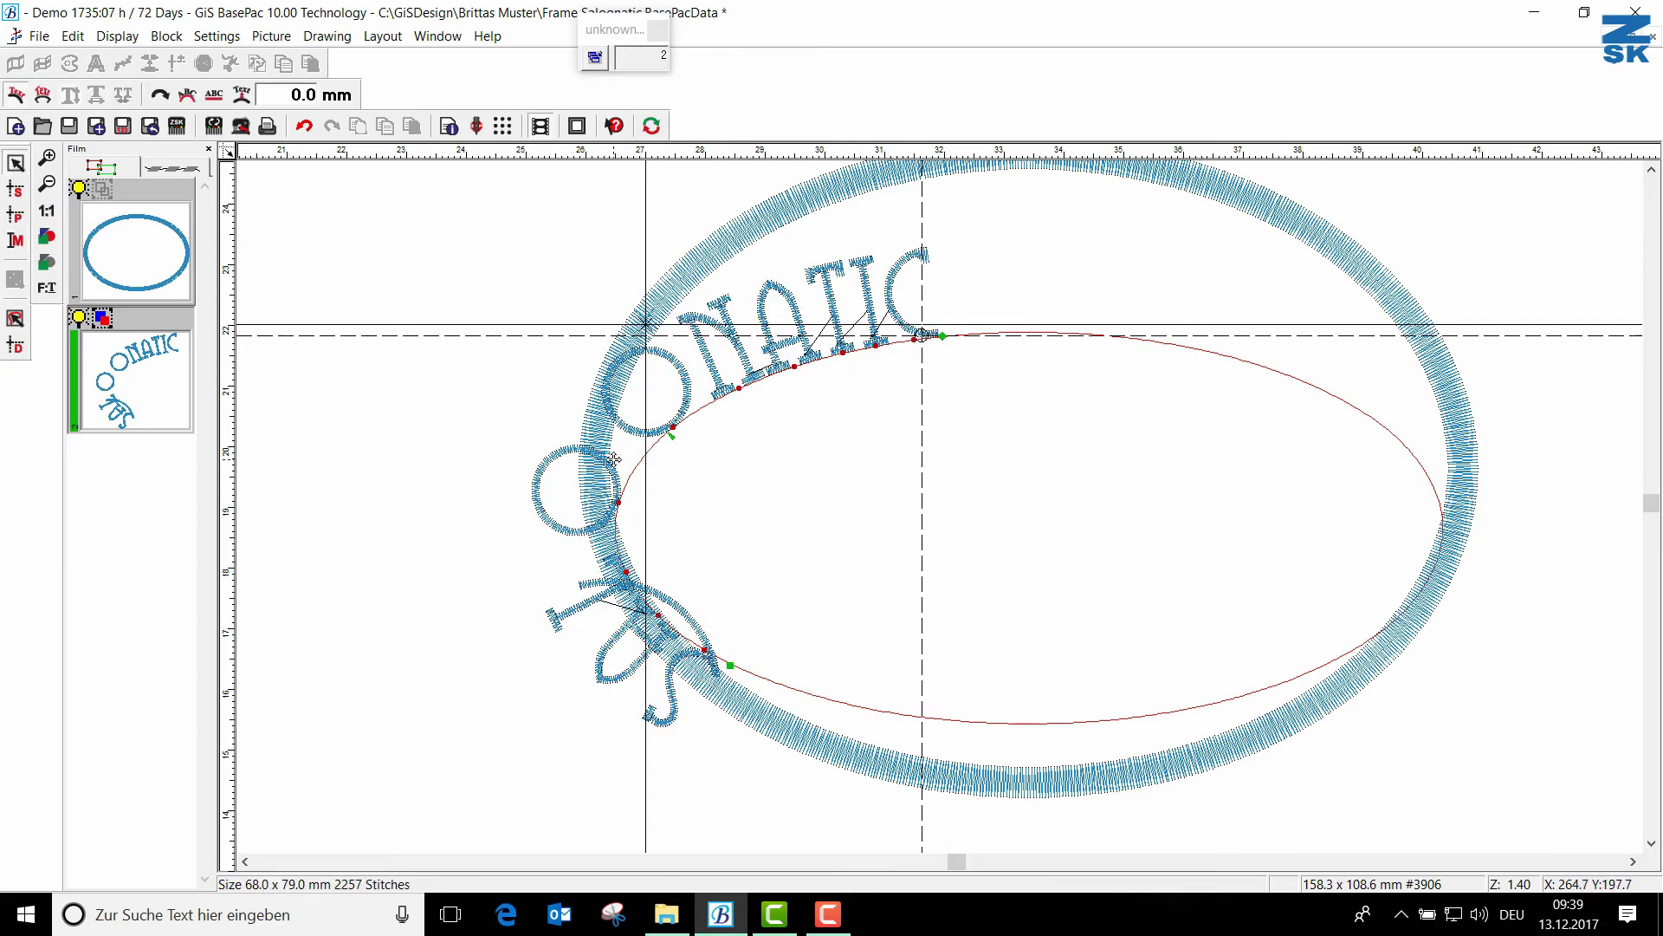
left_click(621, 507)
left_click(618, 503)
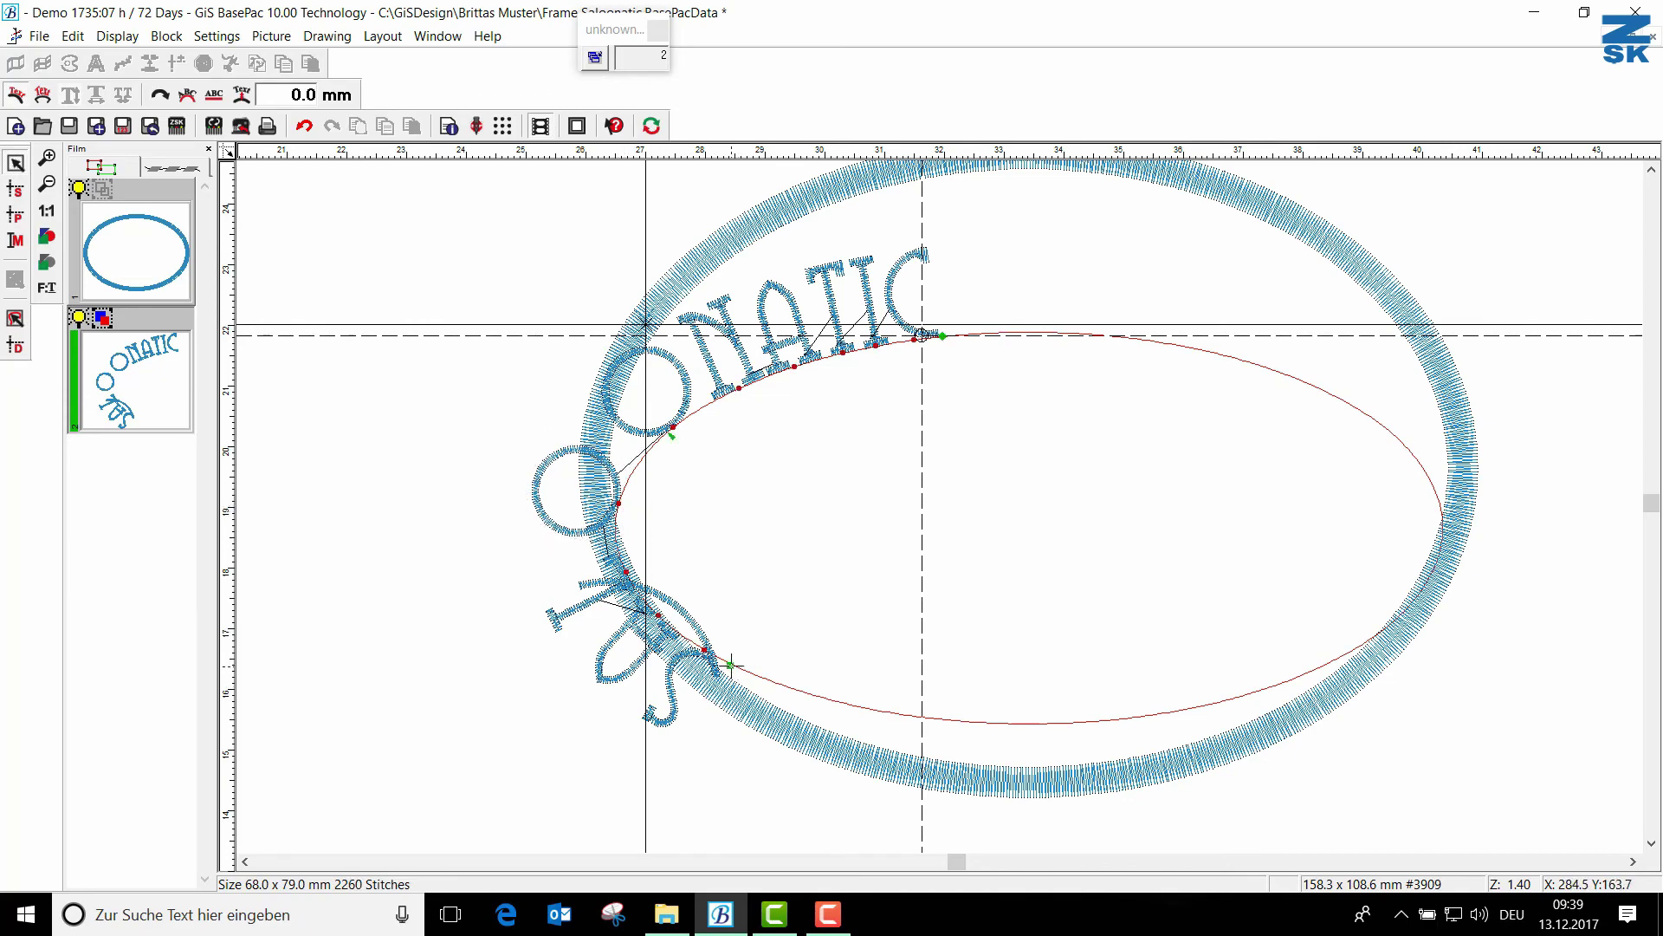
left_click(731, 666)
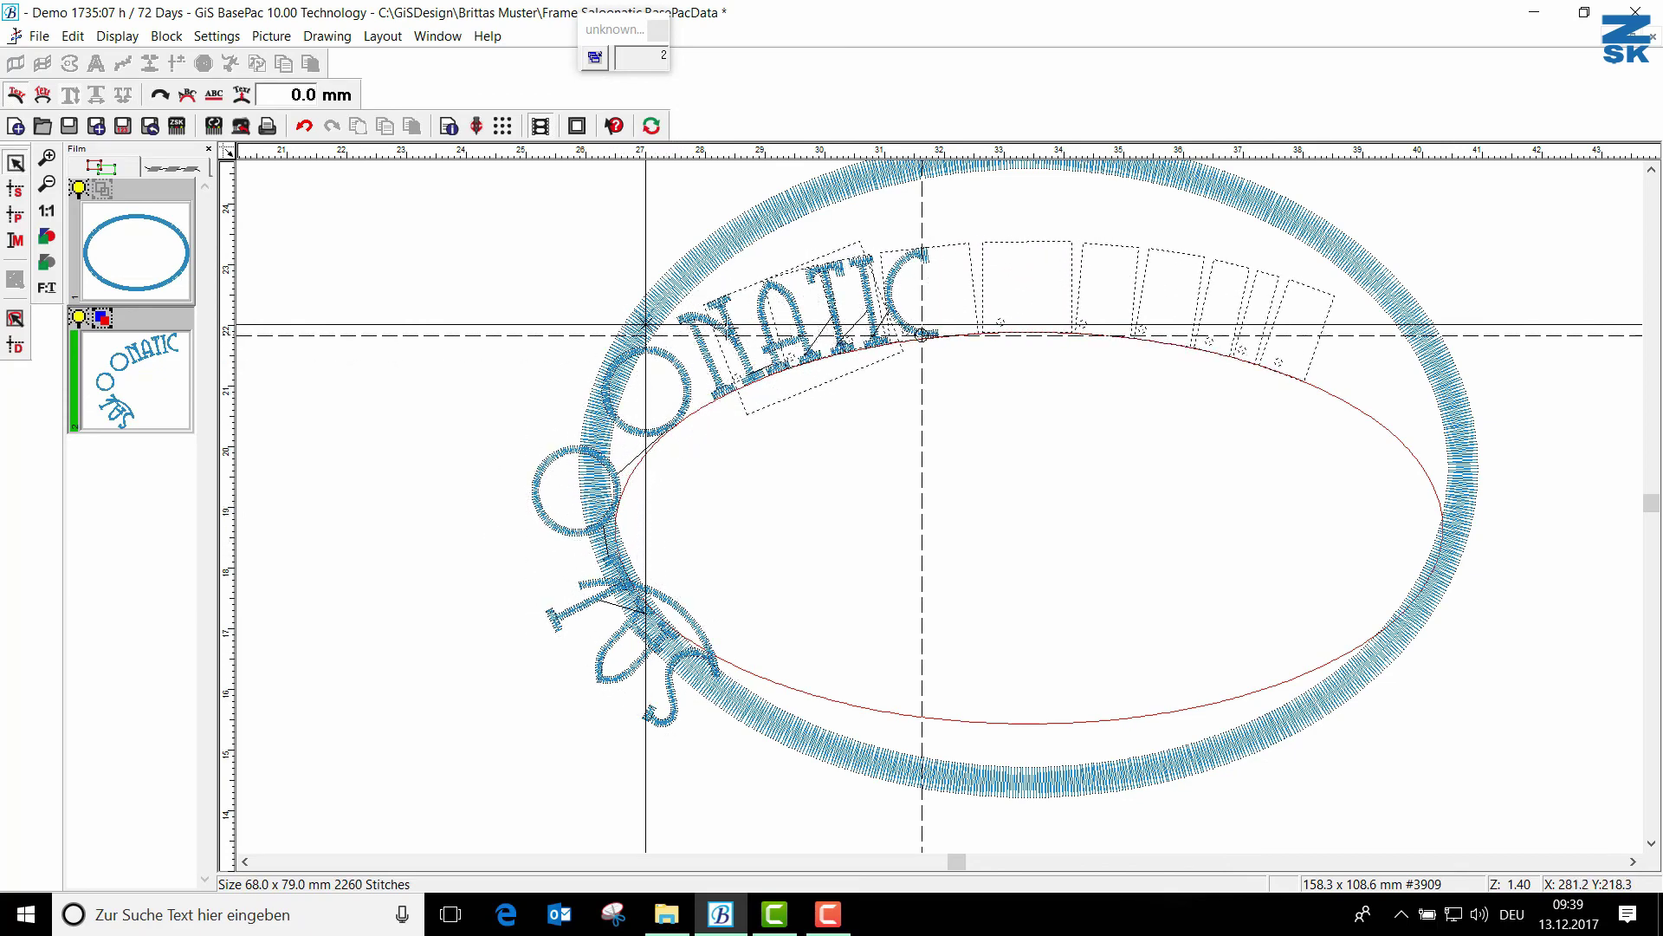
left_click(922, 334)
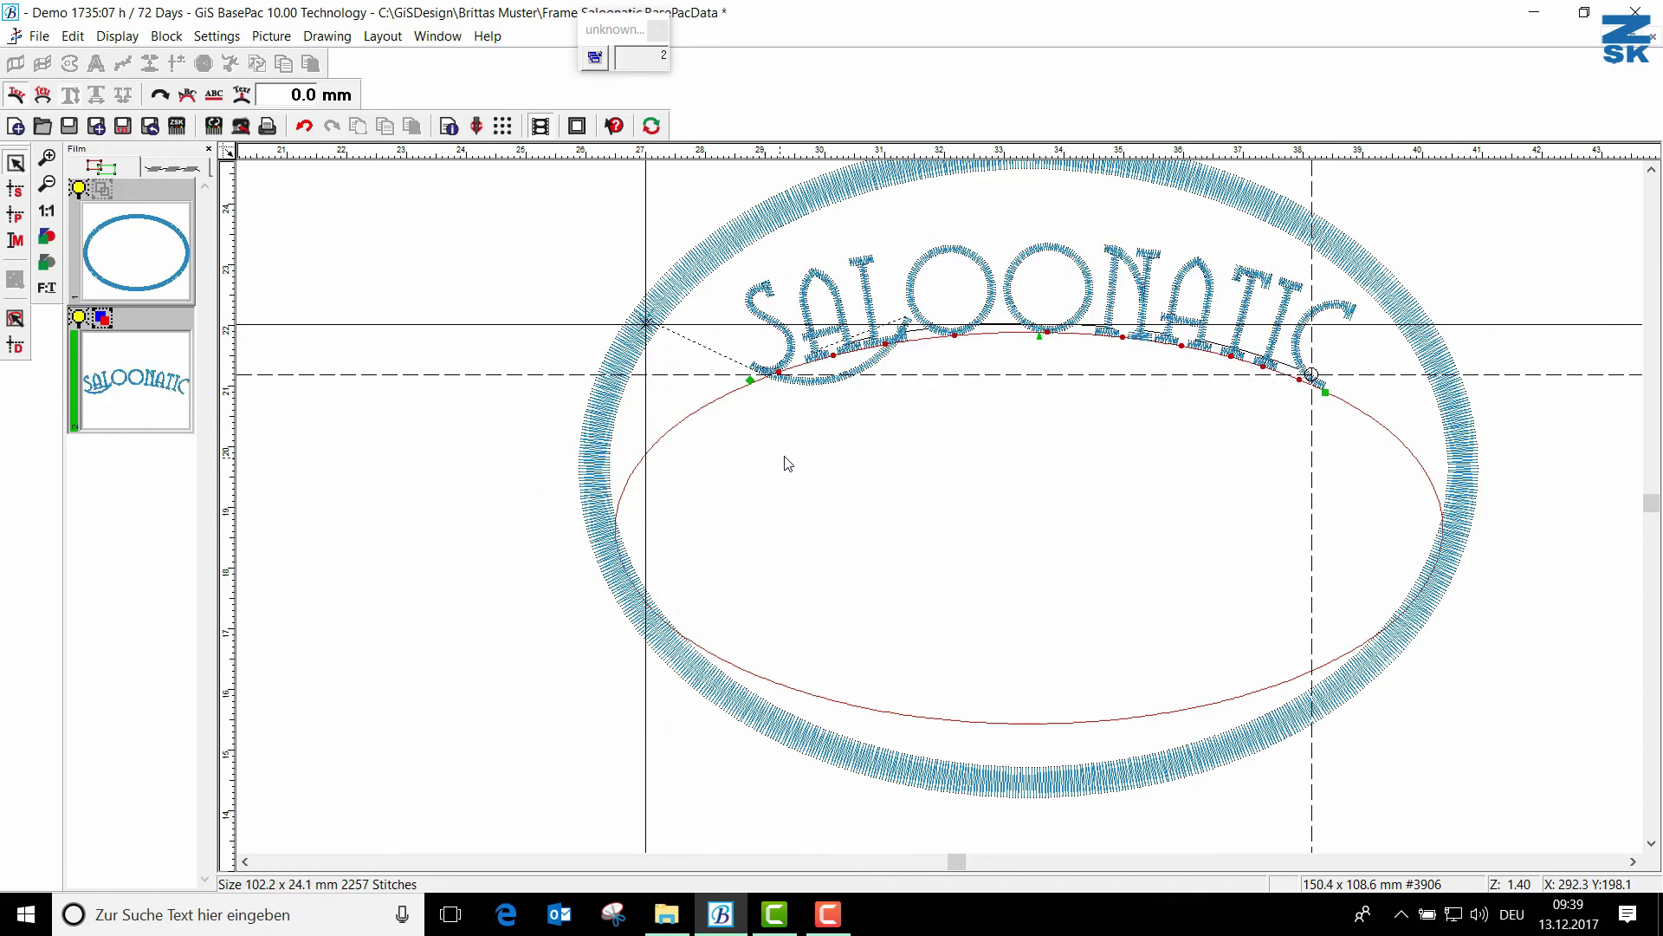
left_click_drag(1033, 343, 1024, 307)
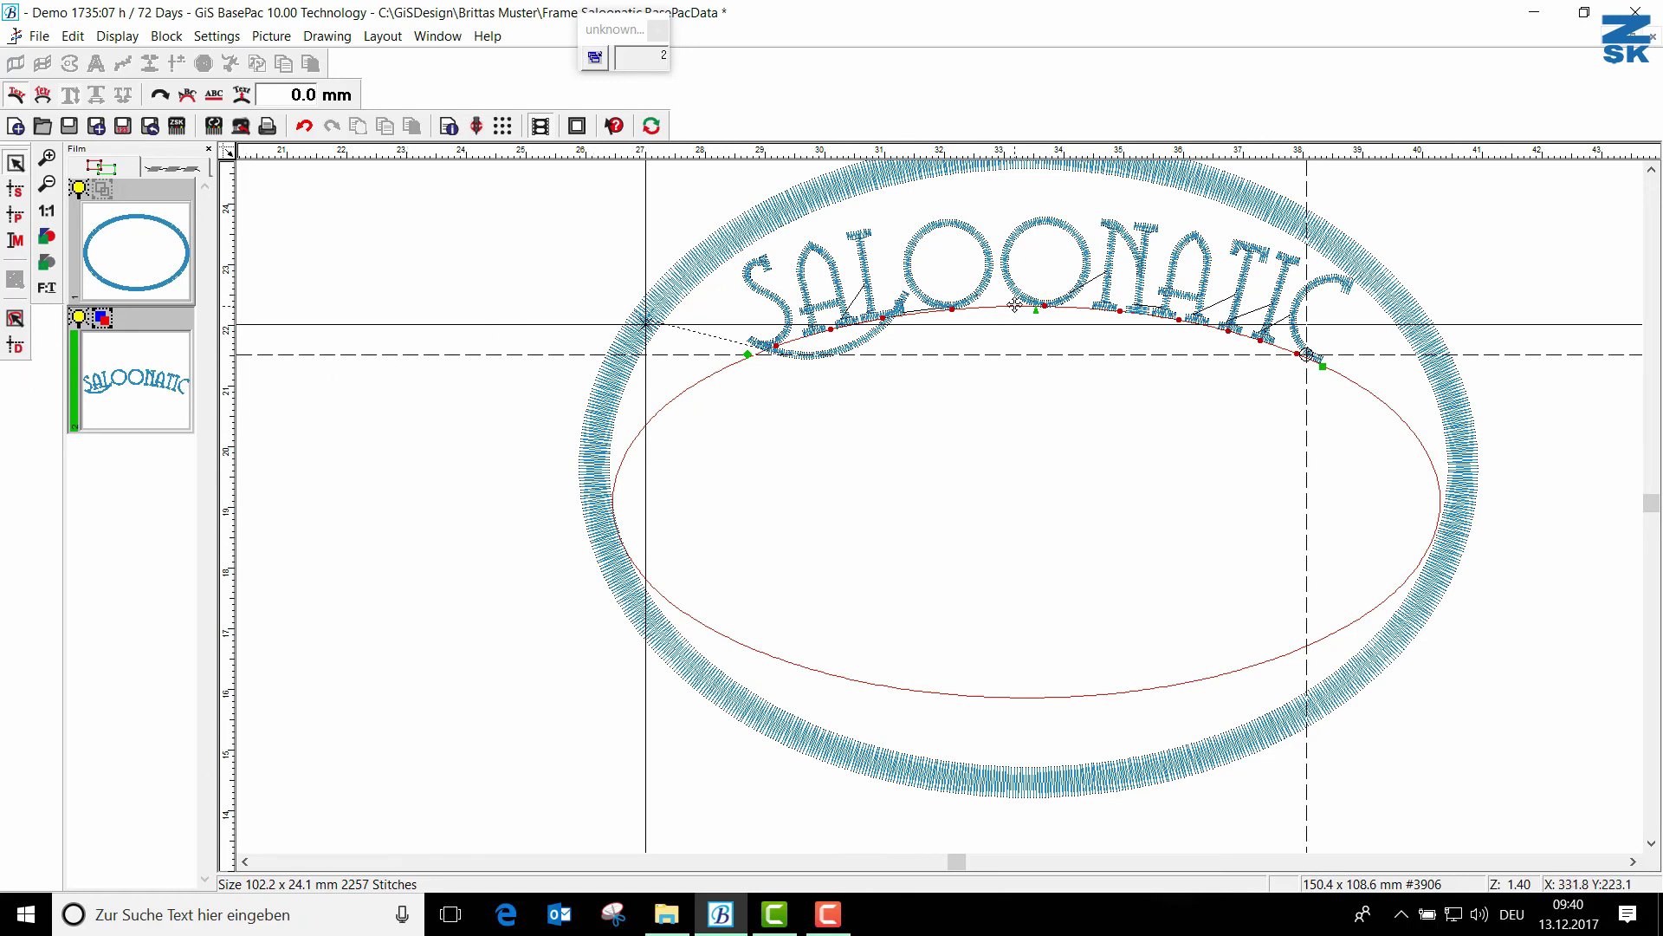
left_click_drag(1013, 305, 1006, 305)
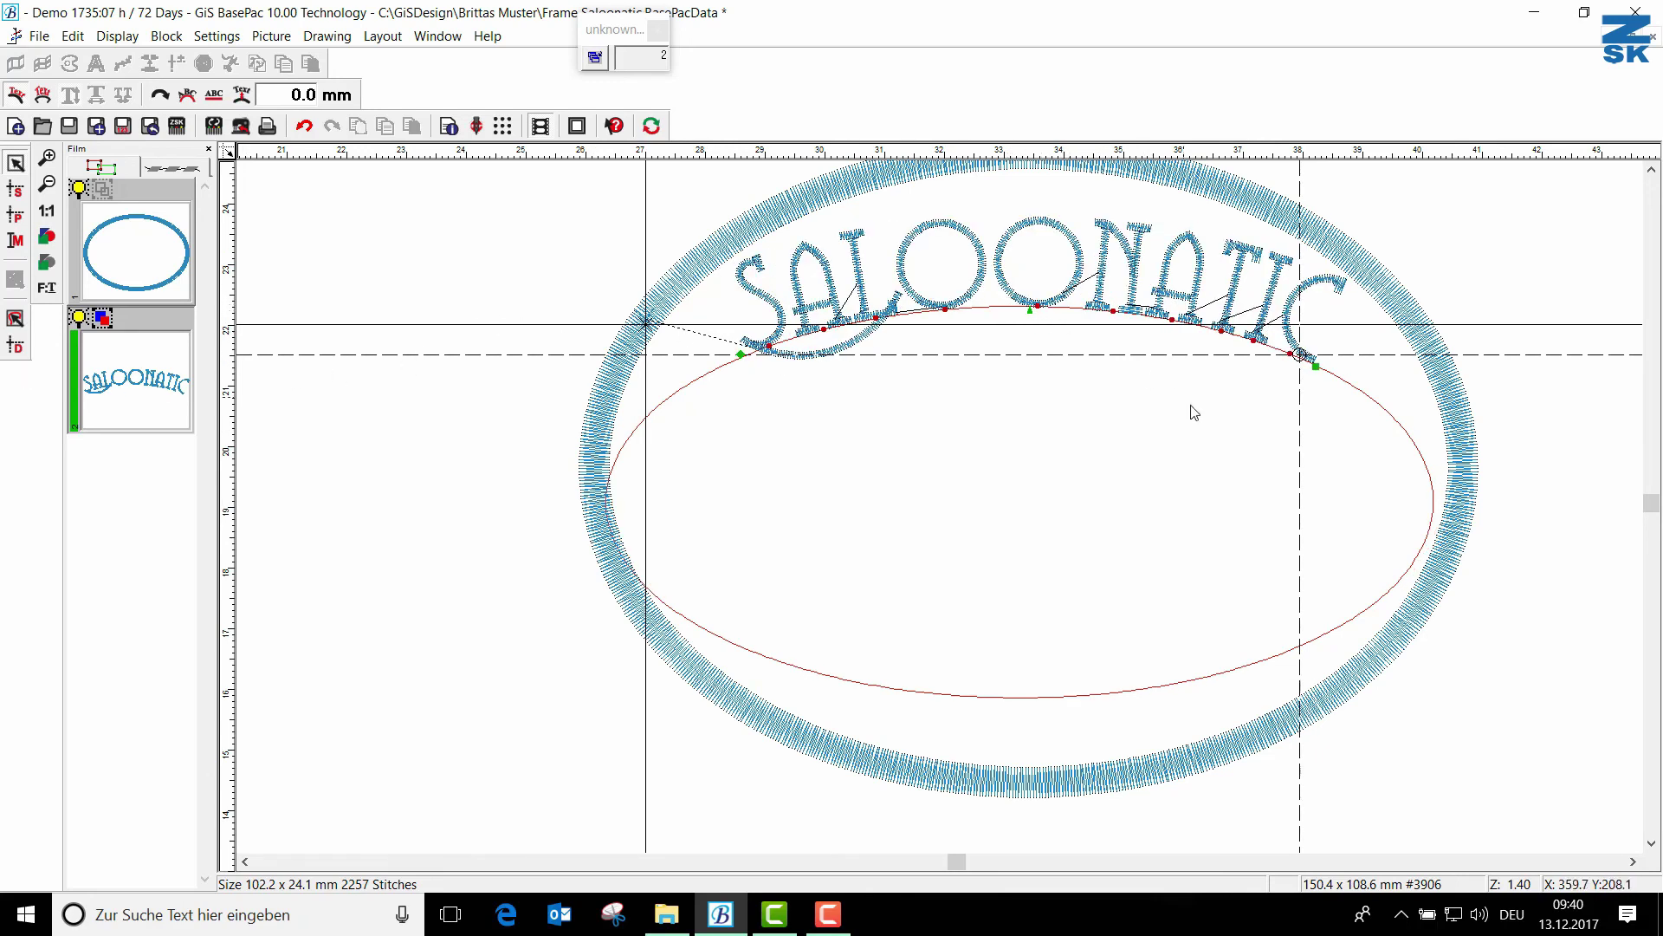